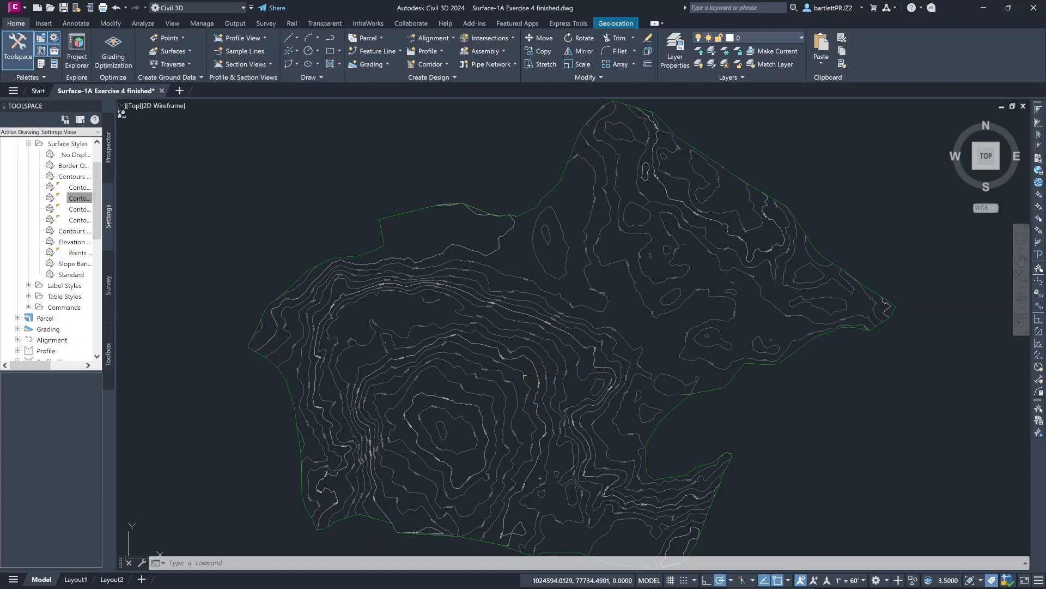
- Examine the contour lines and elevation labels of the EG surface around the main hill
scroll(524, 376, "up", 5)
scroll(524, 376, "up", 4)
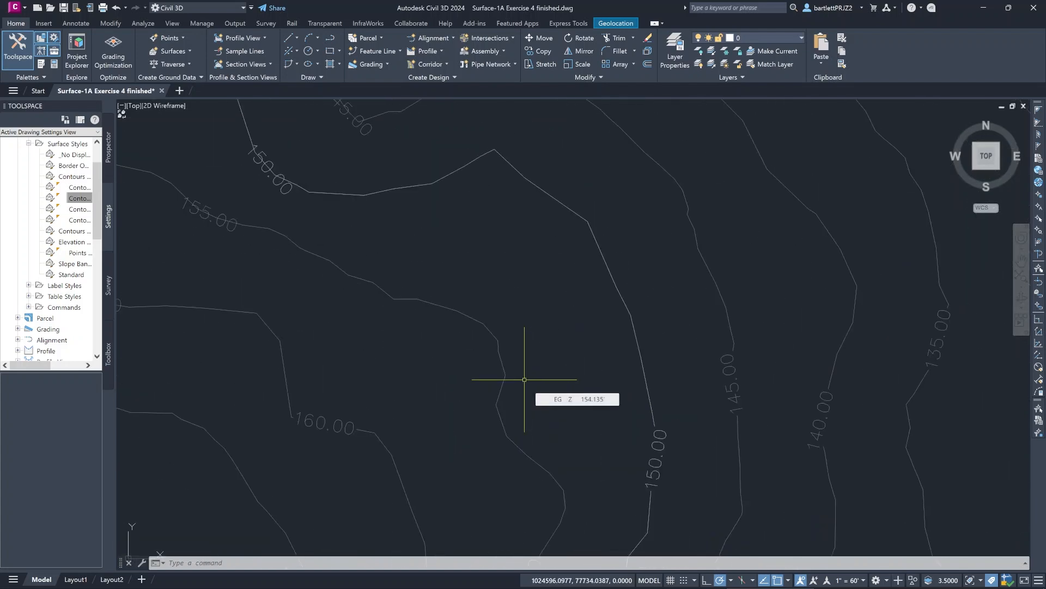
scroll(524, 379, "down", 3)
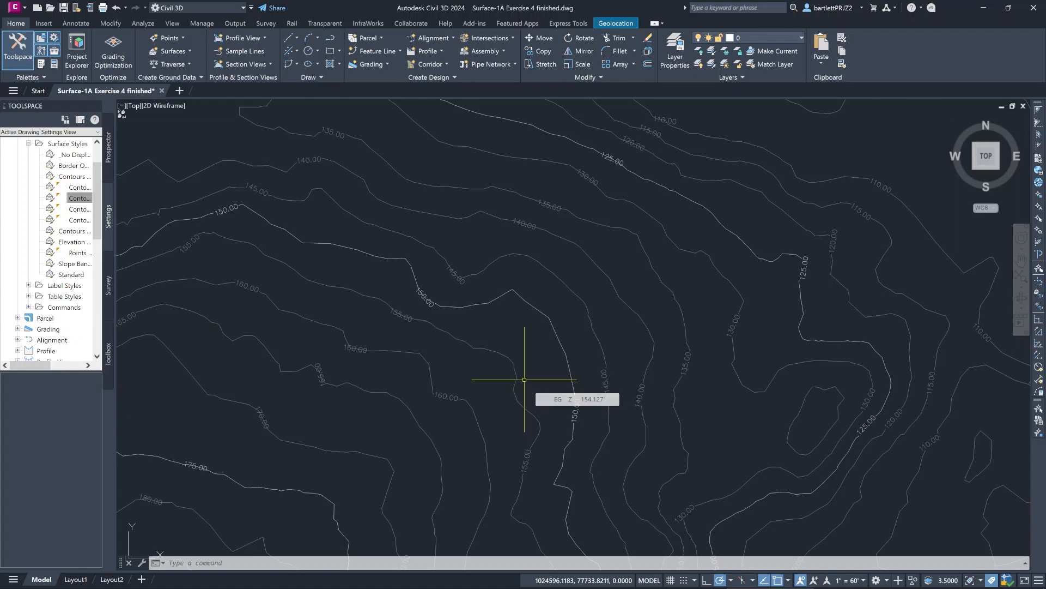
scroll(524, 379, "down", 4)
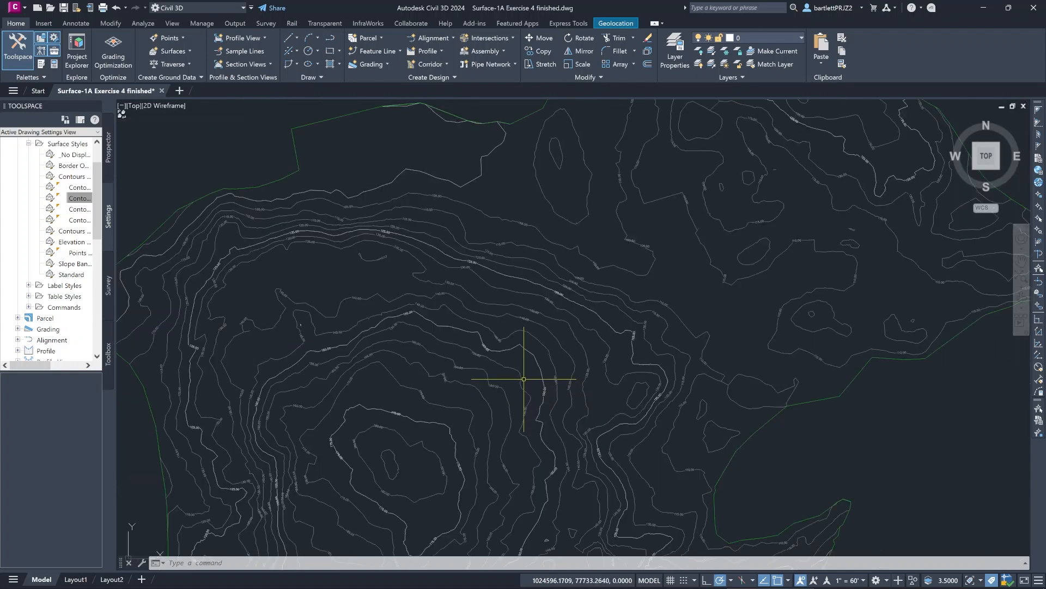
middle_click_drag(518, 392, 537, 349)
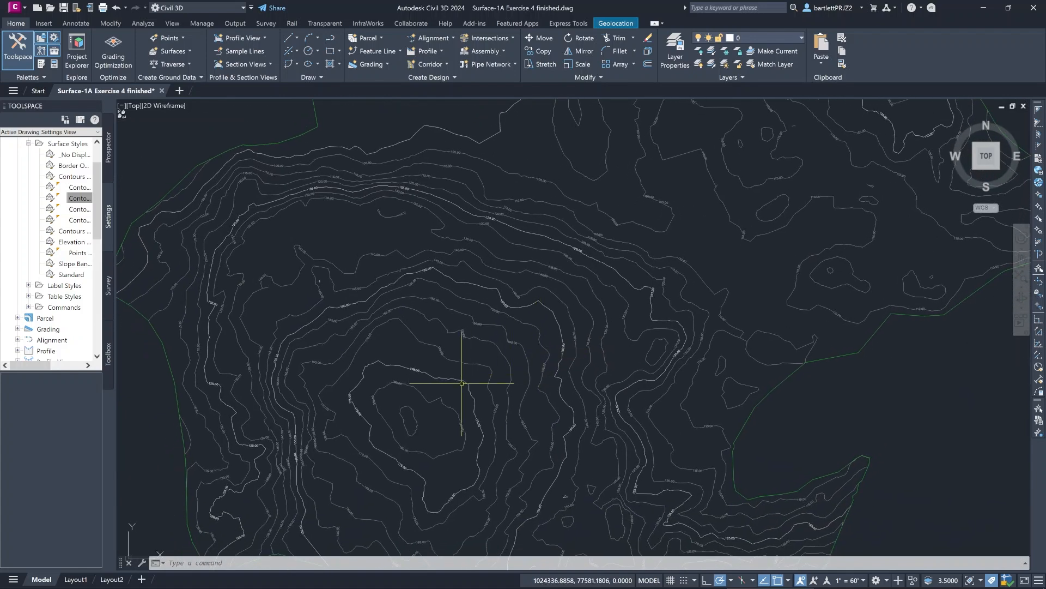
scroll(462, 379, "up", 5)
scroll(462, 383, "down", 5)
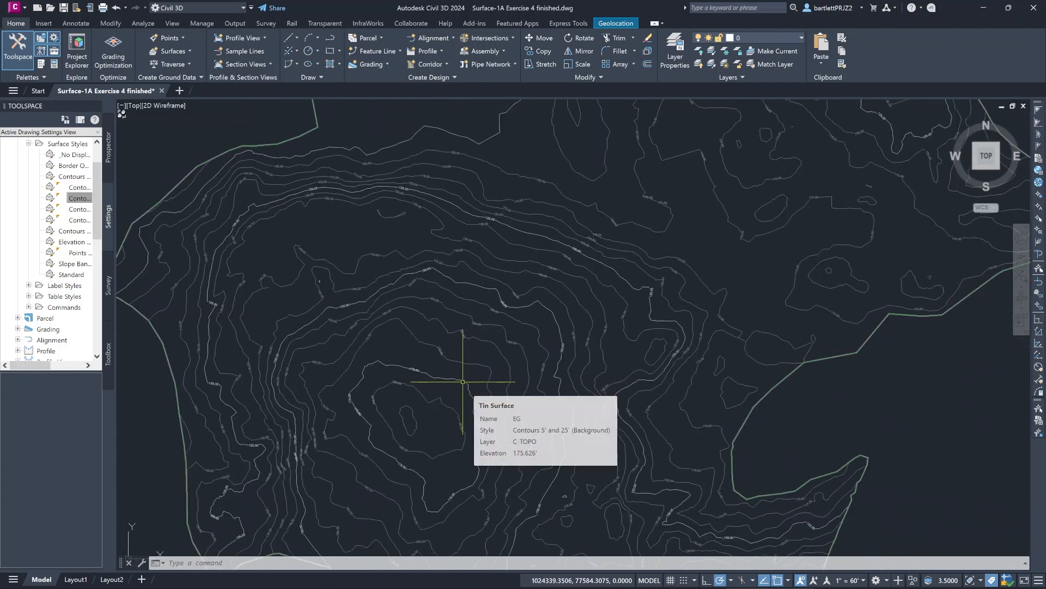
- Check the drawing's length, angle and insertion scale units with the UNITS command
left_click(283, 563)
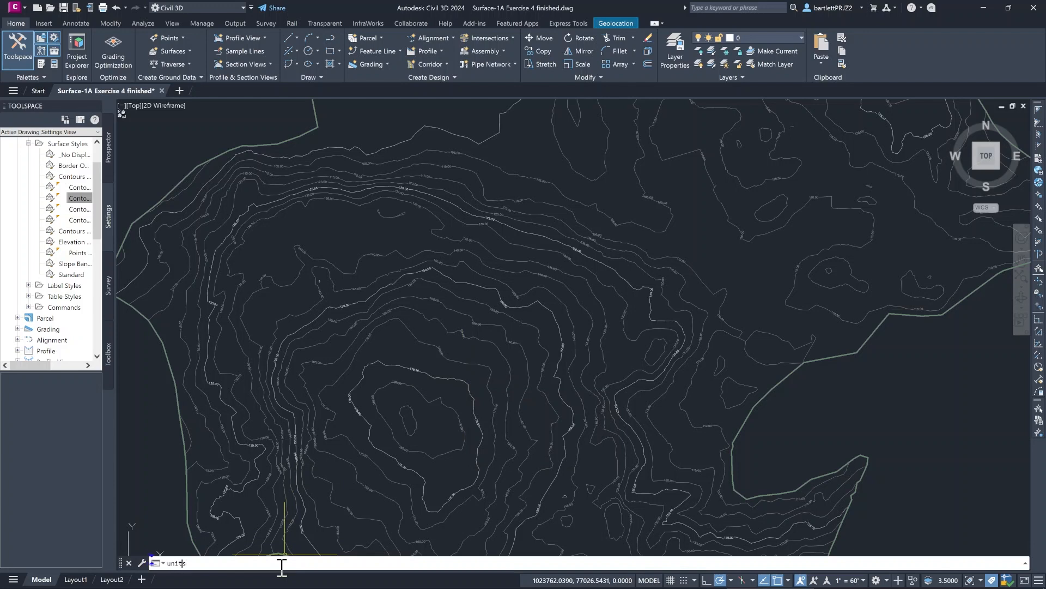
key("Return")
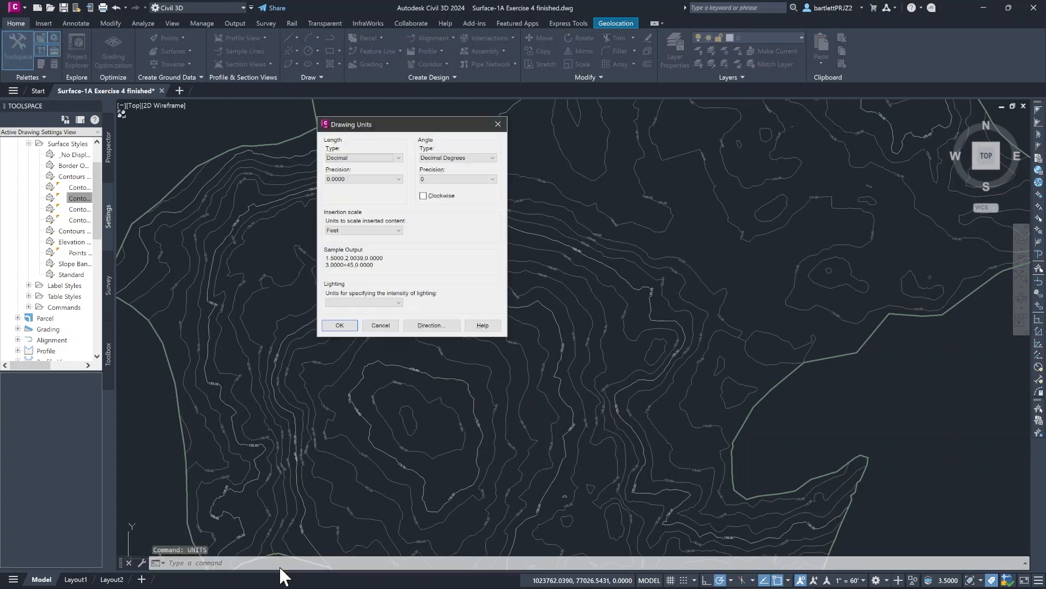
left_click(340, 325)
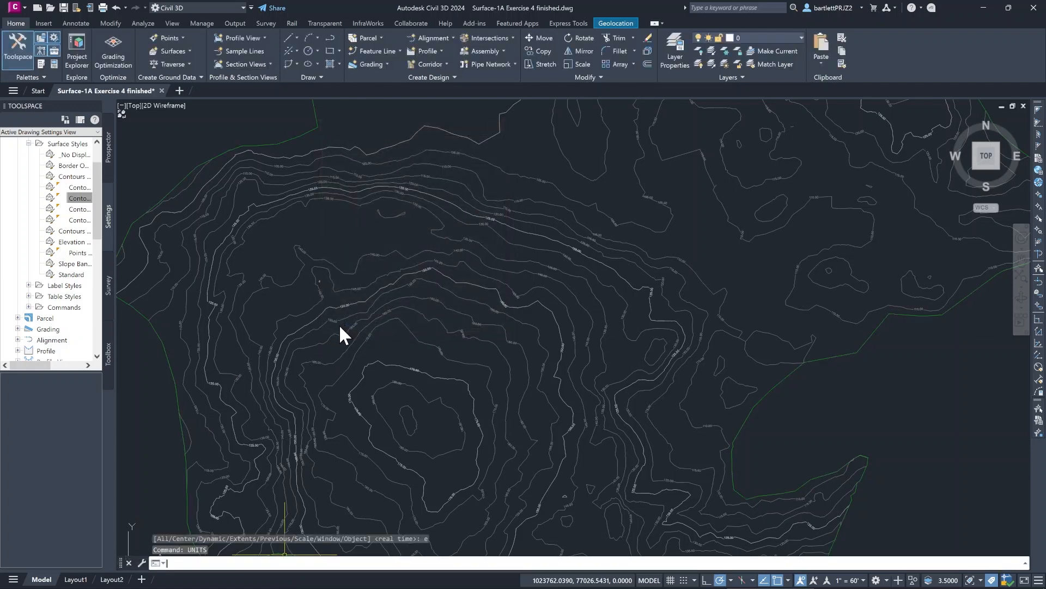
- Start a new centerline alignment layout named Trail with the alignment creation tools
scroll(561, 368, "down", 3)
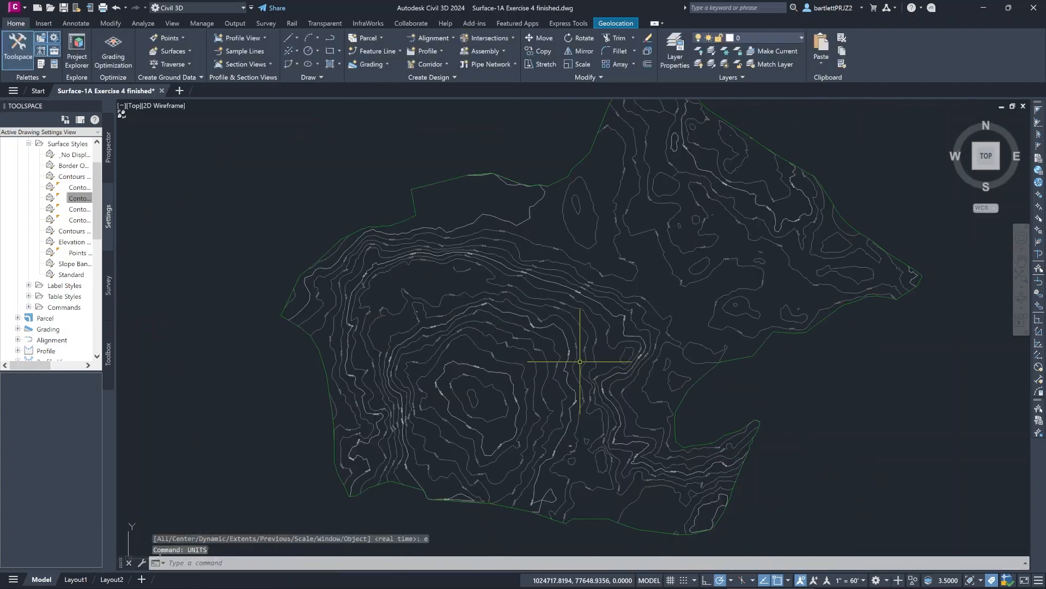
middle_click_drag(580, 361, 538, 367)
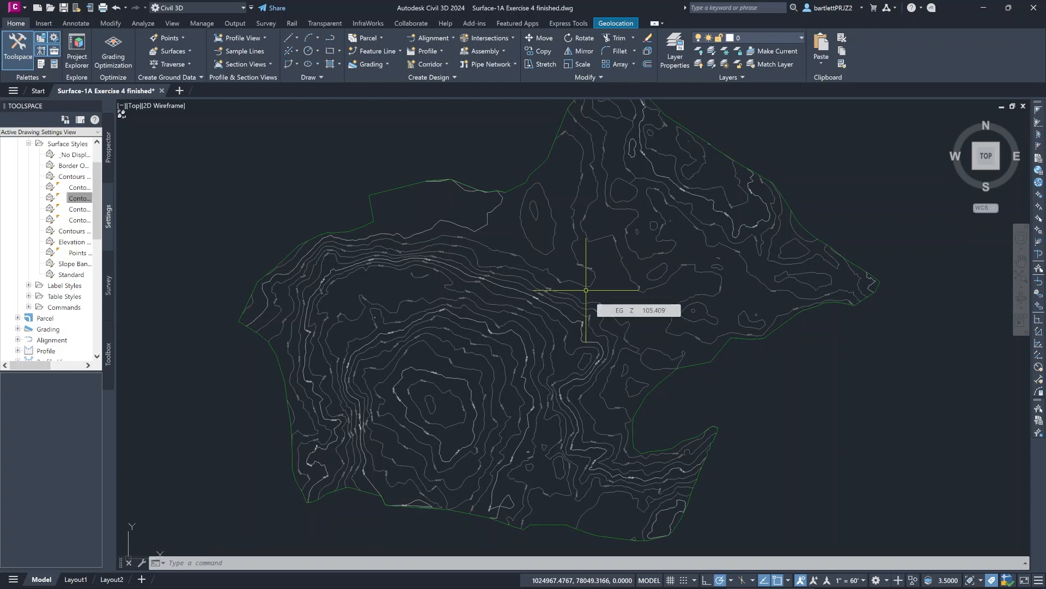
mouse_move(586, 293)
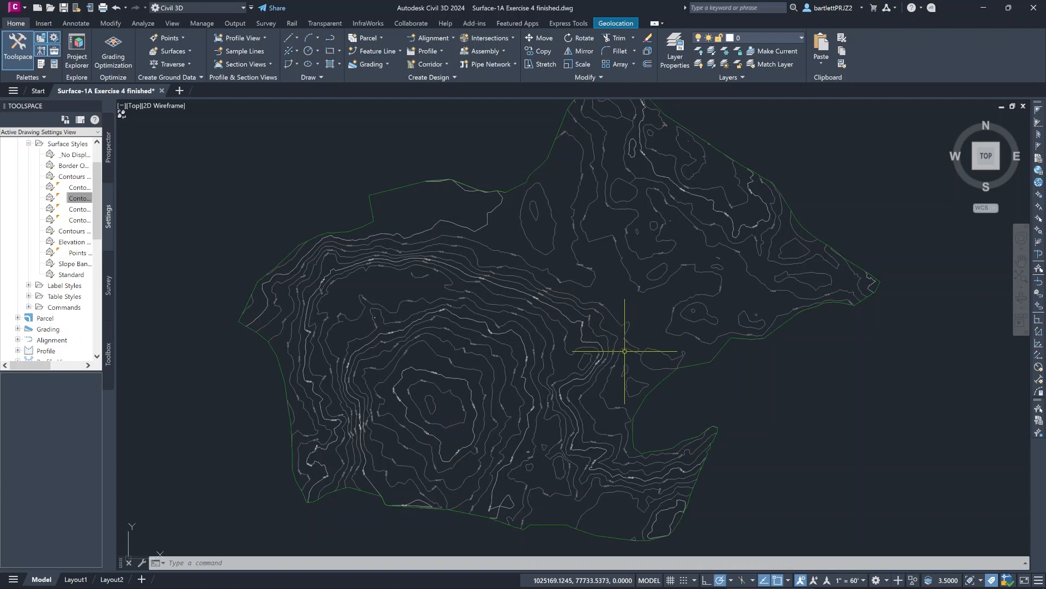
middle_click_drag(626, 307, 631, 293)
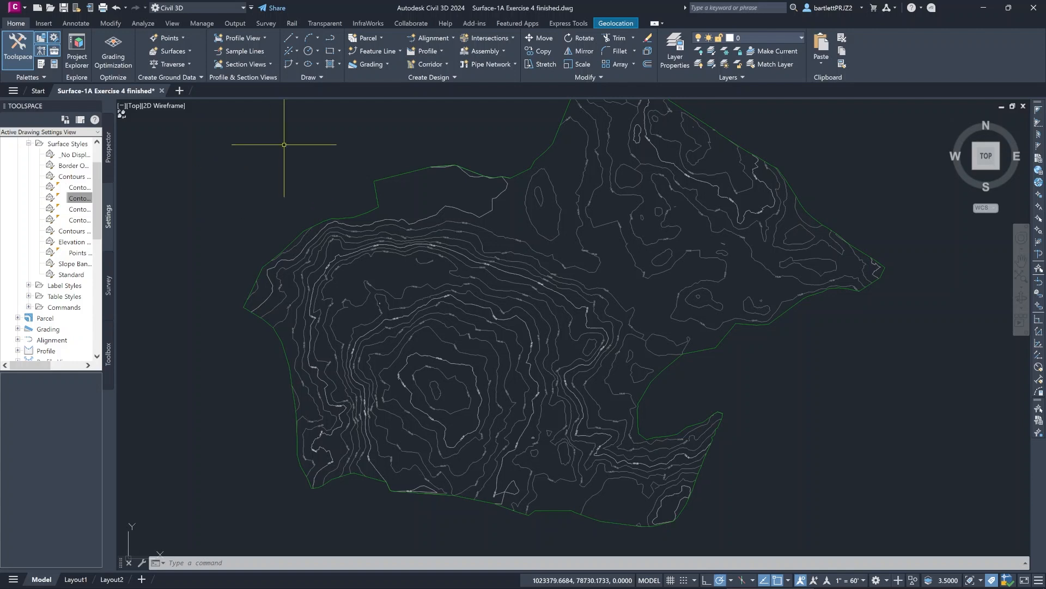
left_click(452, 35)
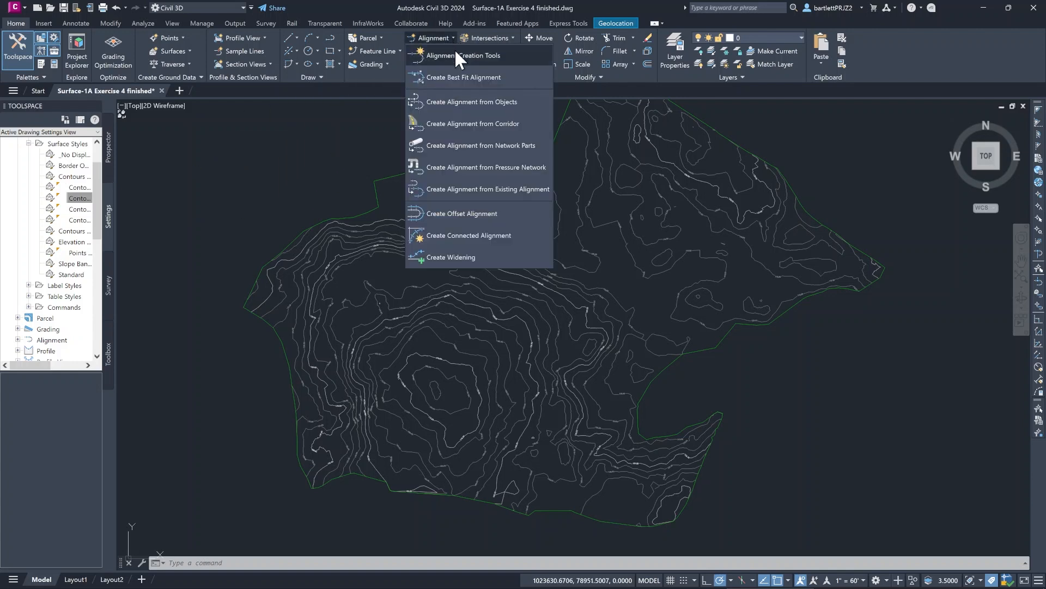
left_click(453, 51)
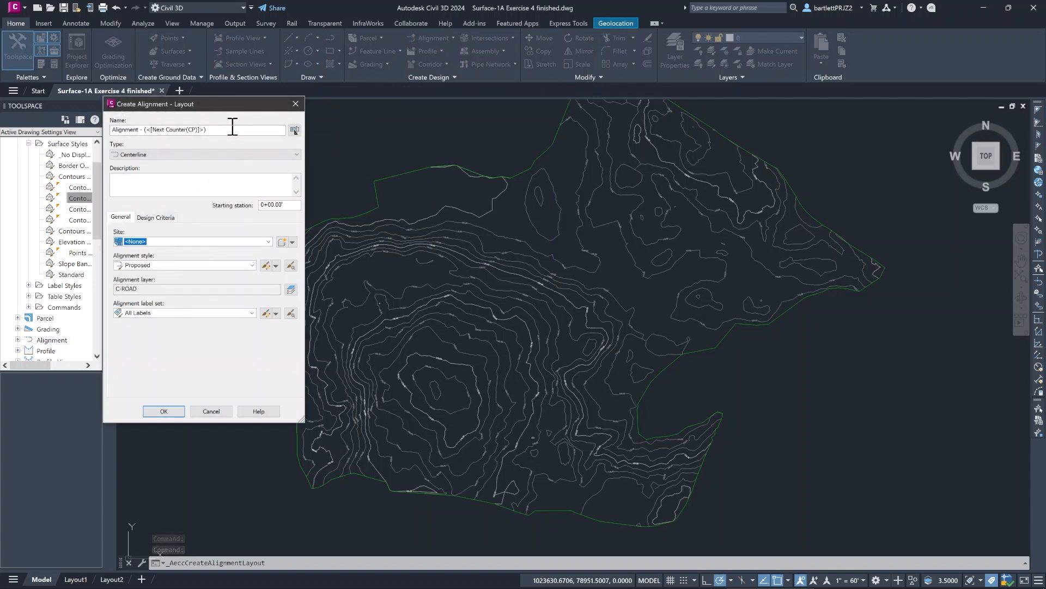
left_click_drag(233, 129, 53, 130)
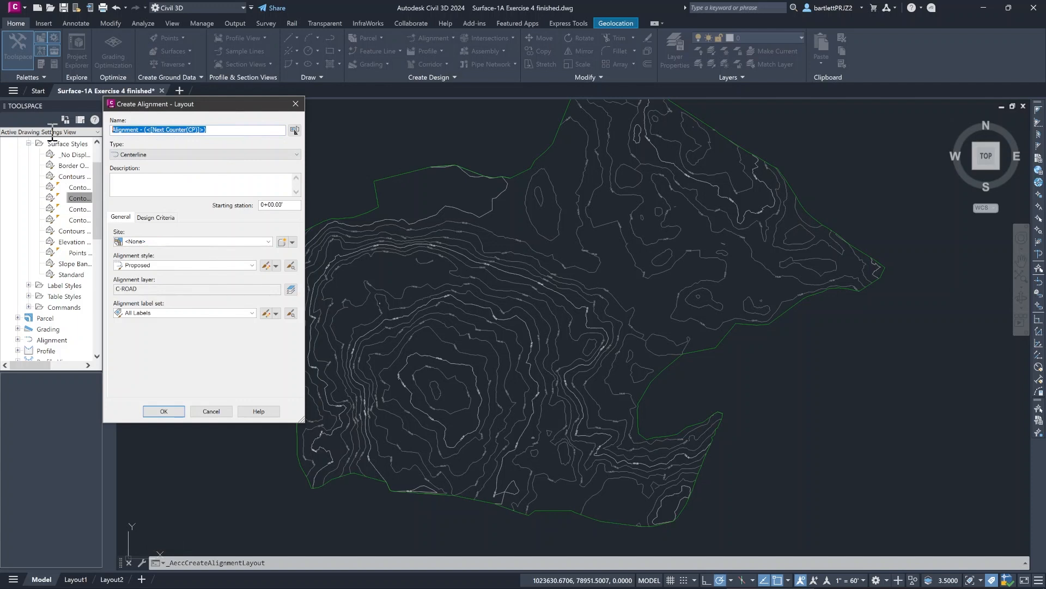
key("BackSpace")
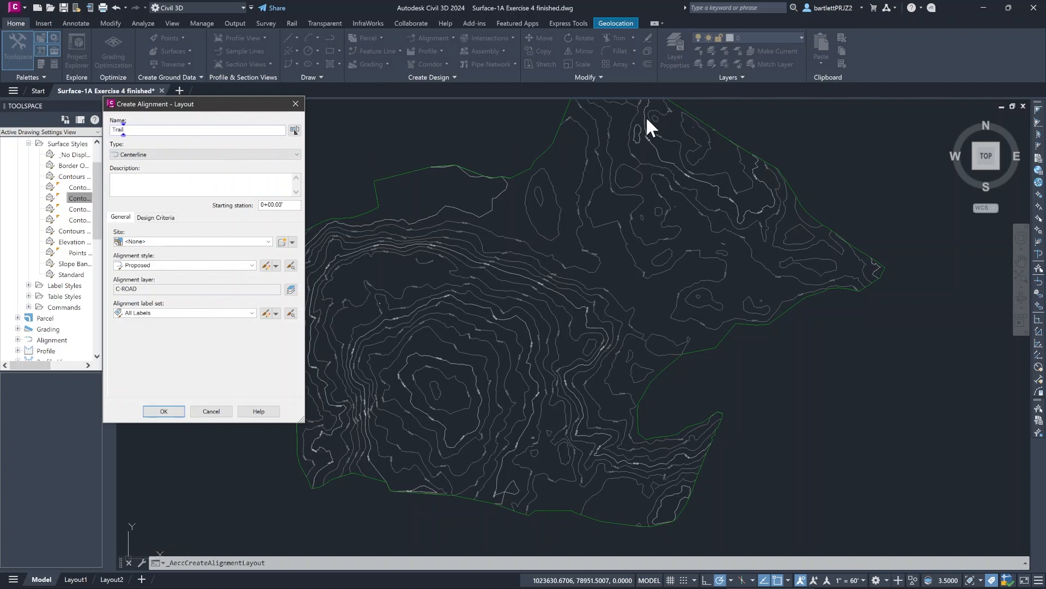
left_click(162, 410)
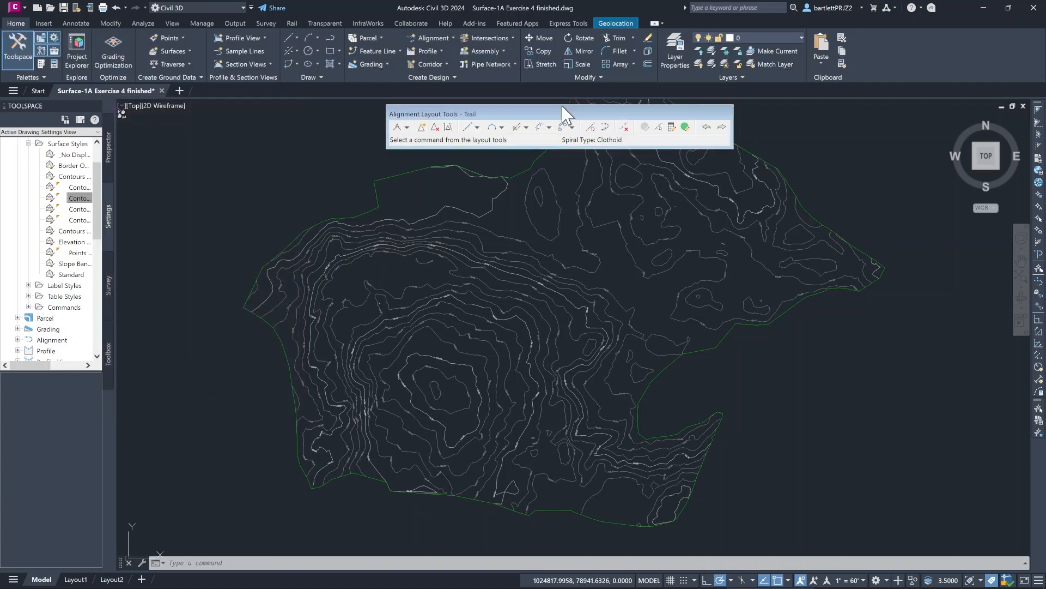
- Configure the alignment's curve and spiral settings with the Clothoid type and a default curve radius of 20 feet
left_click_drag(562, 107, 584, 96)
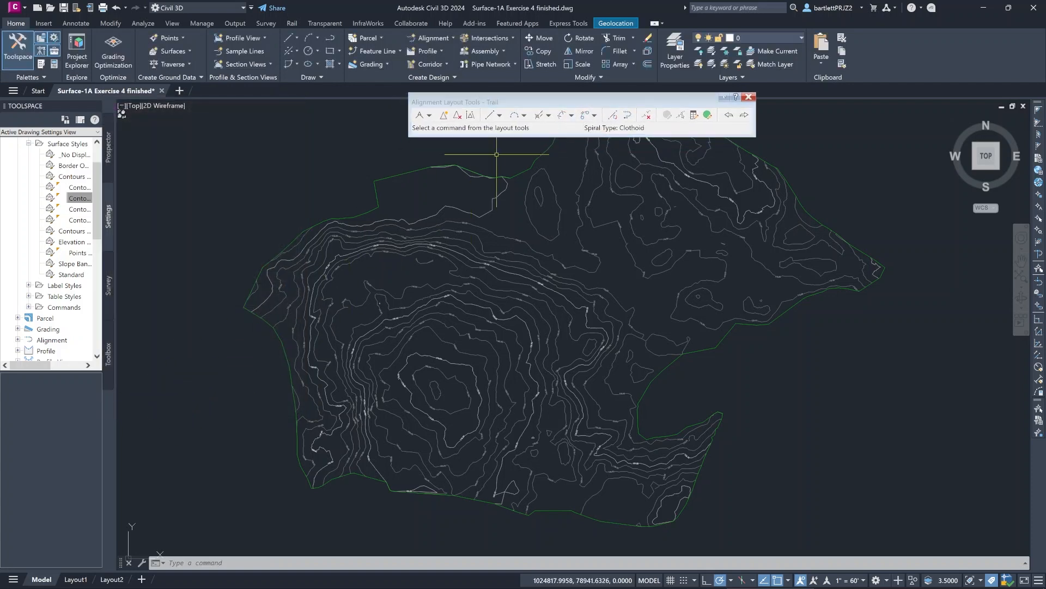
left_click(430, 115)
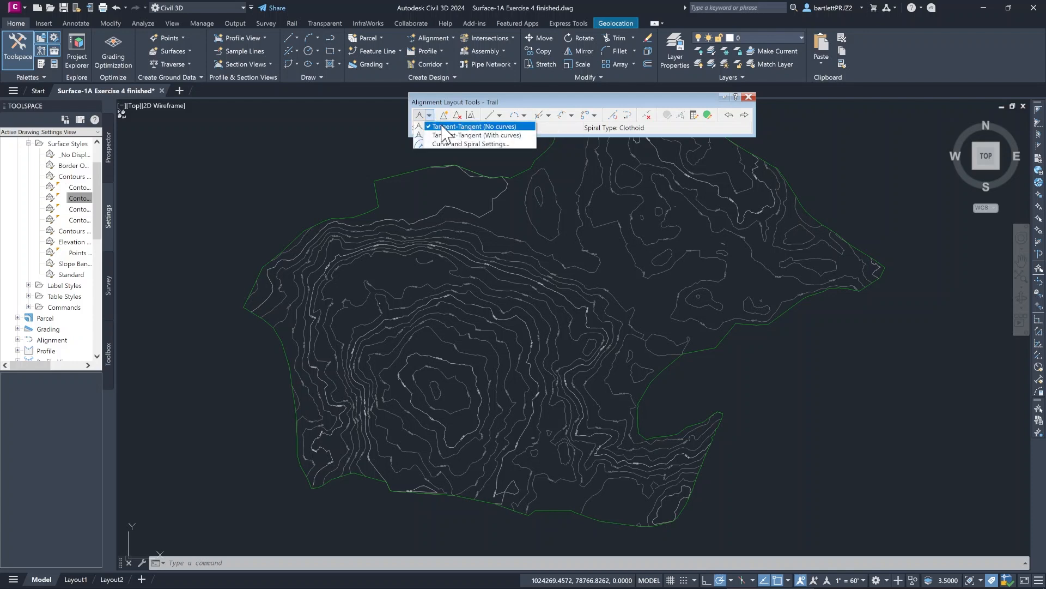
left_click(468, 145)
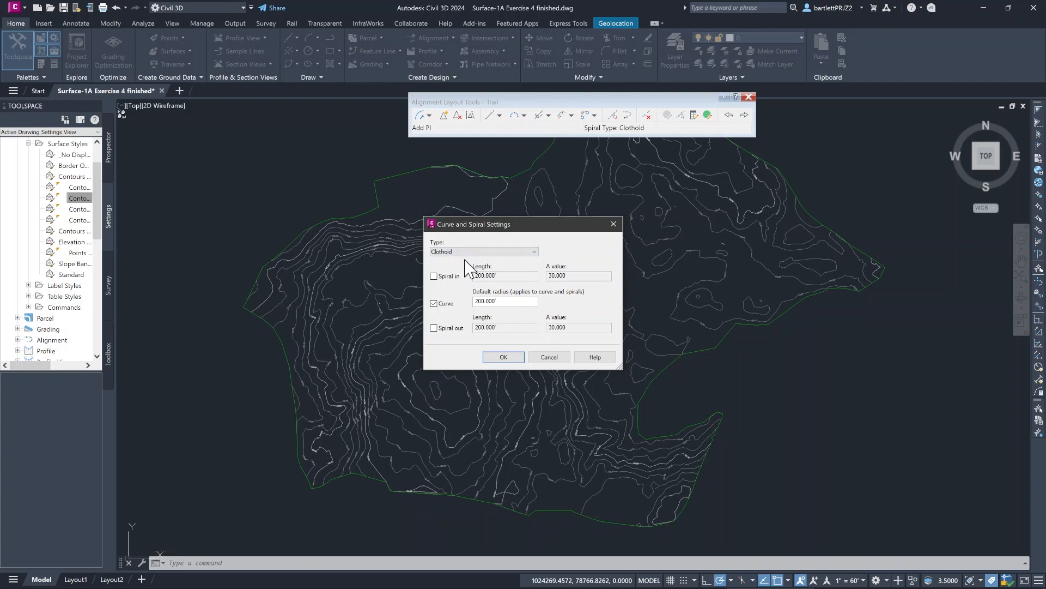
left_click(535, 251)
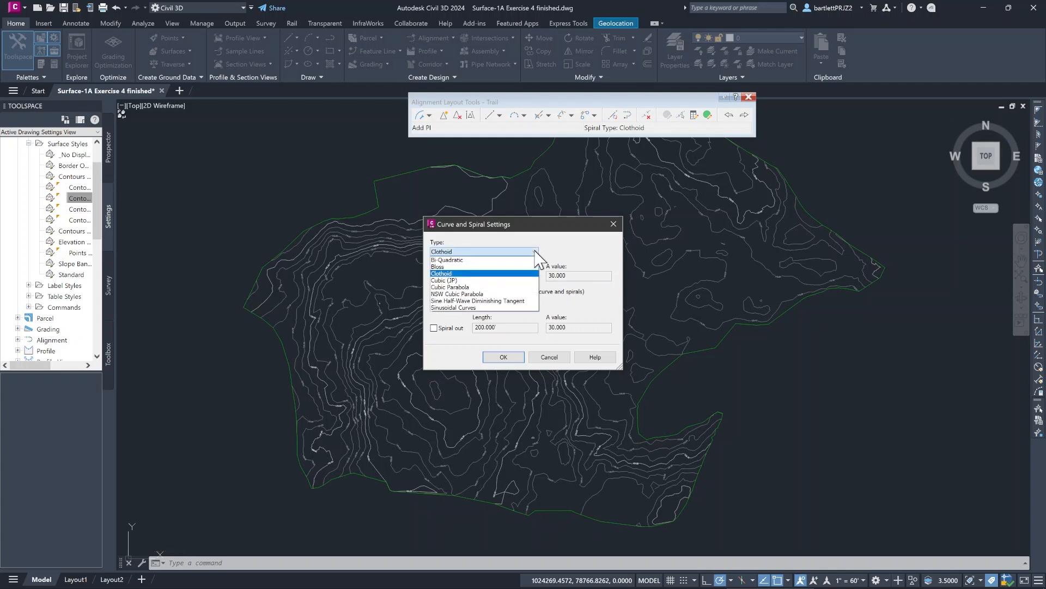
left_click(447, 273)
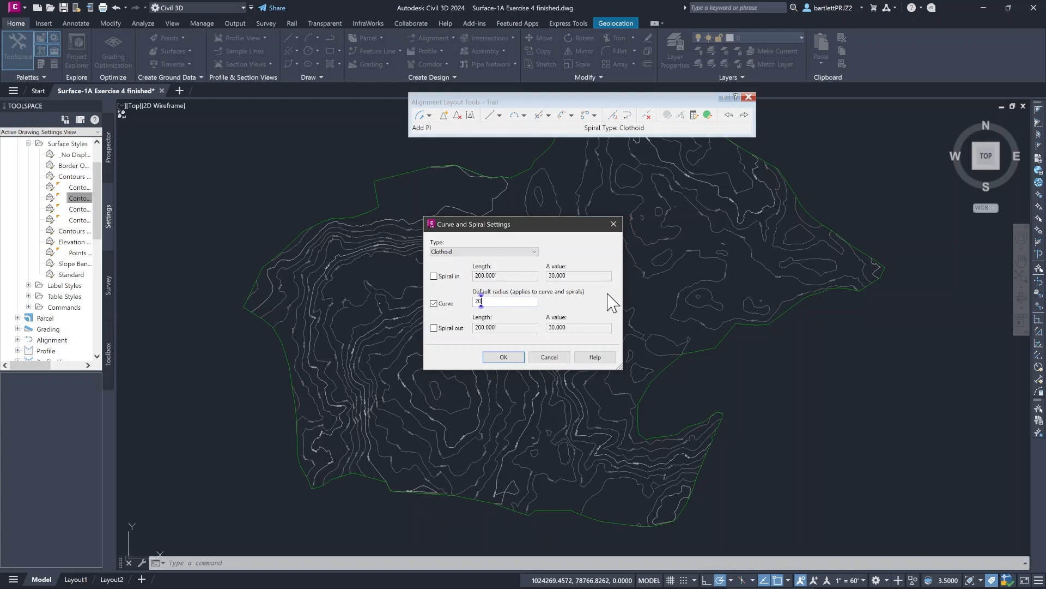
left_click(503, 357)
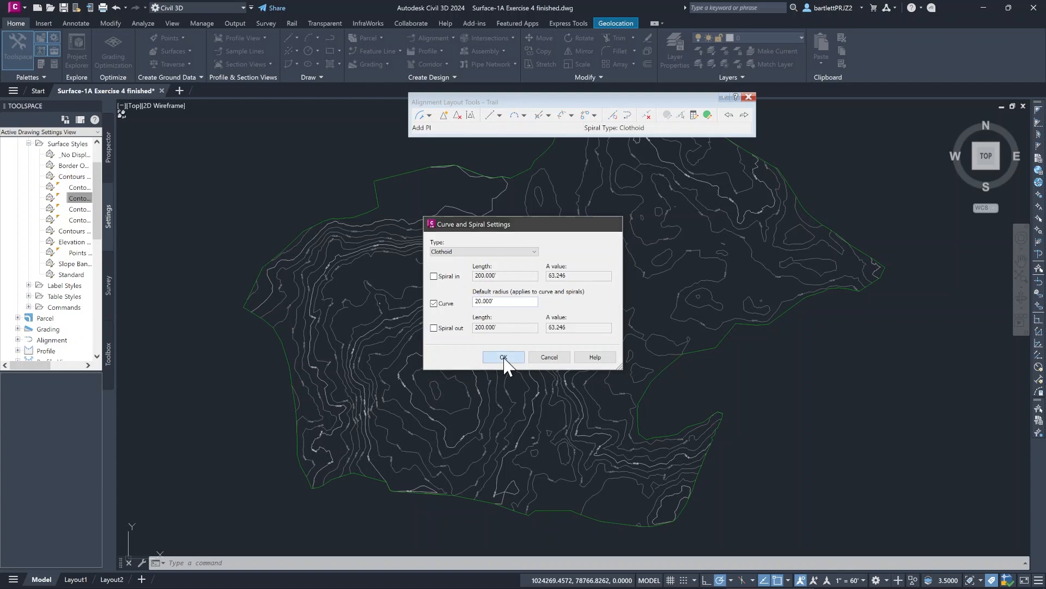
- Draw the Trail alignment using tangents with curves, zigzagging in switchbacks from the flat ground northeast of the hill up to its summit
left_click(430, 115)
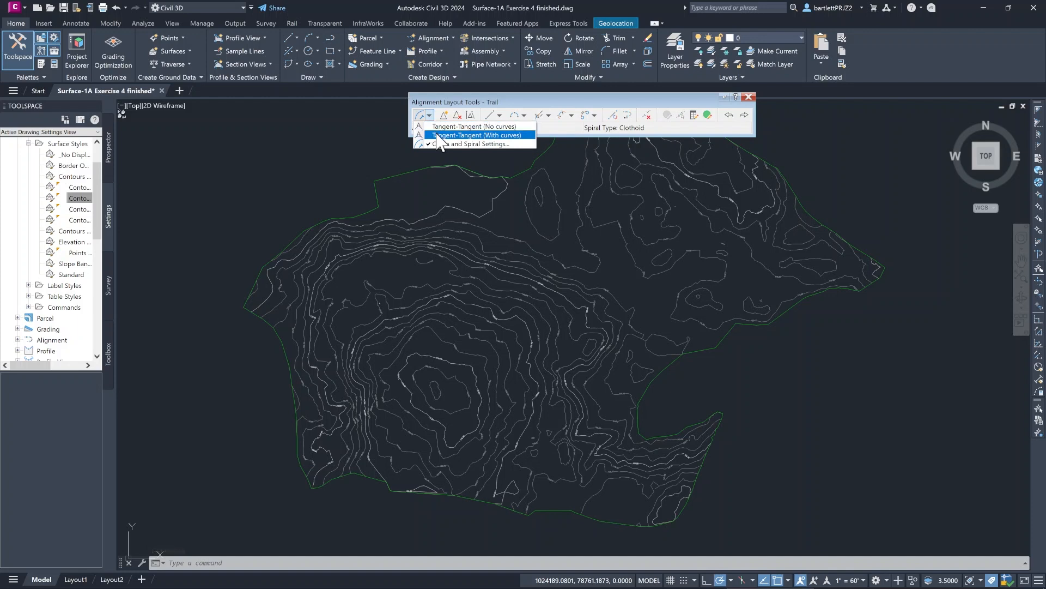
left_click(438, 136)
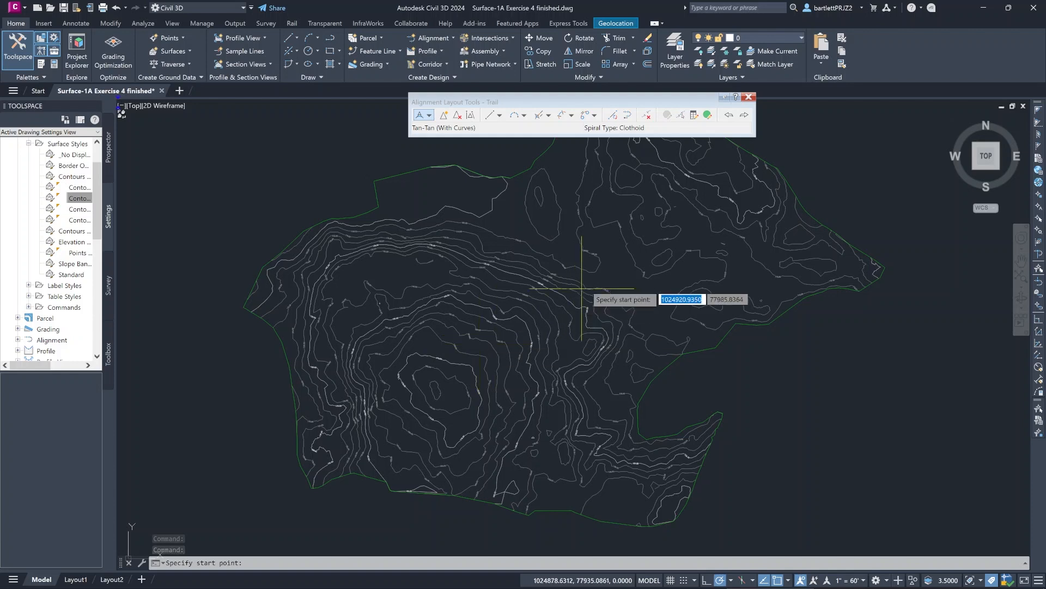
left_click(640, 295)
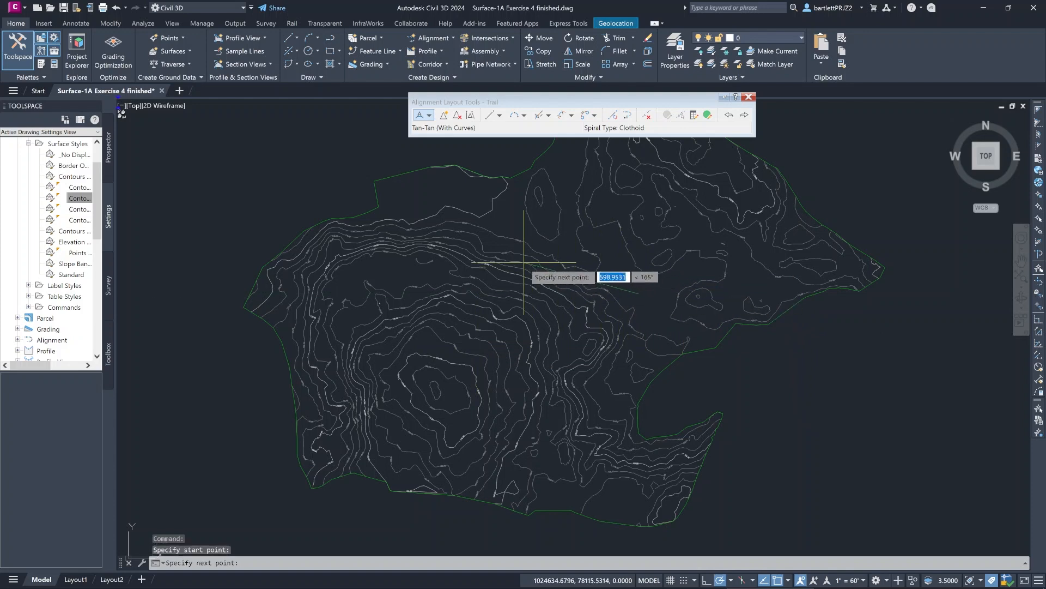
left_click(474, 256)
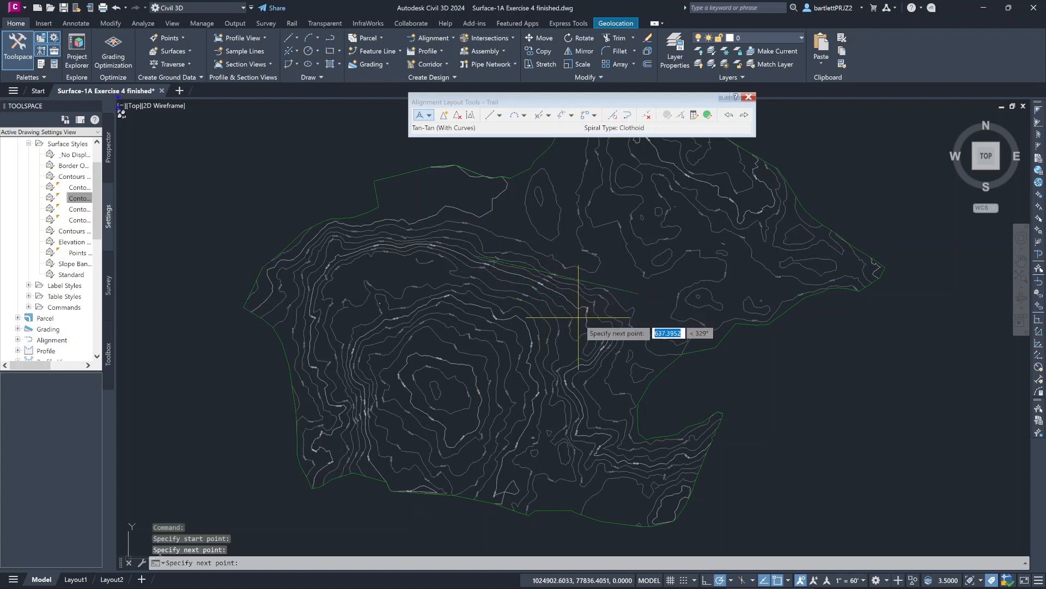
left_click(601, 338)
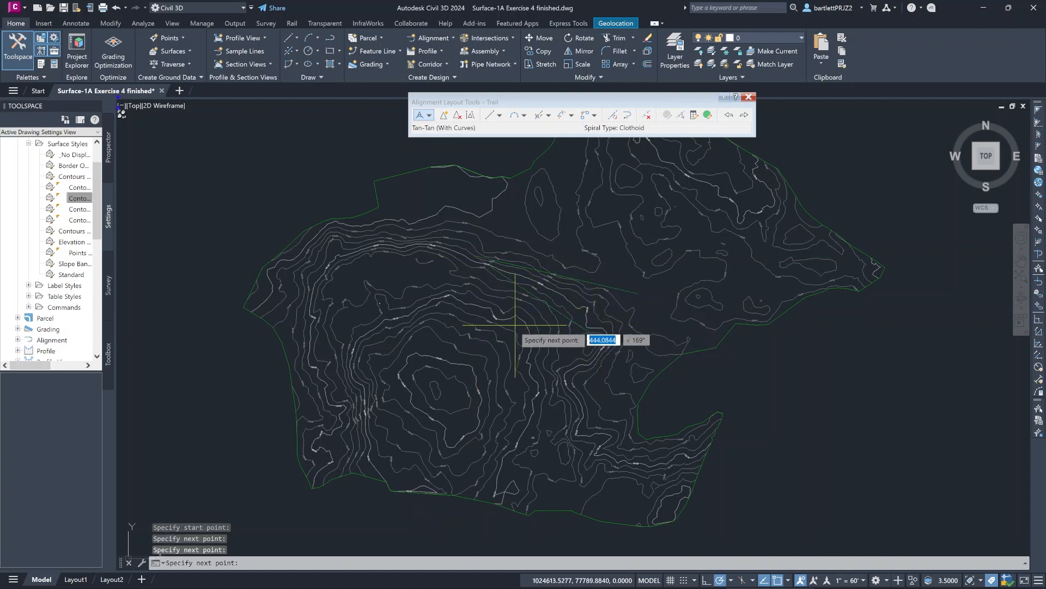
left_click(444, 300)
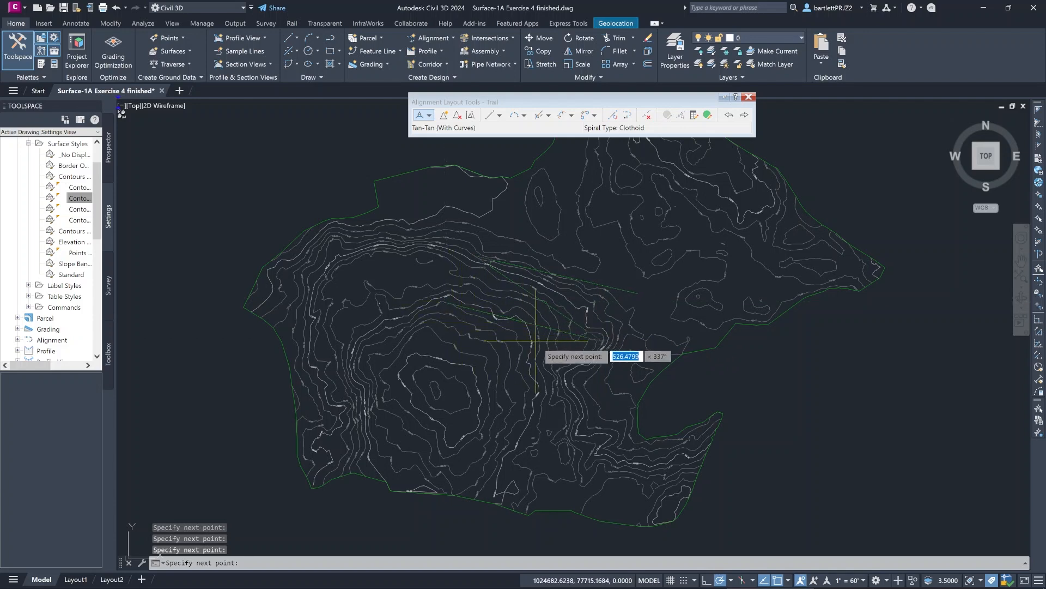
left_click(559, 362)
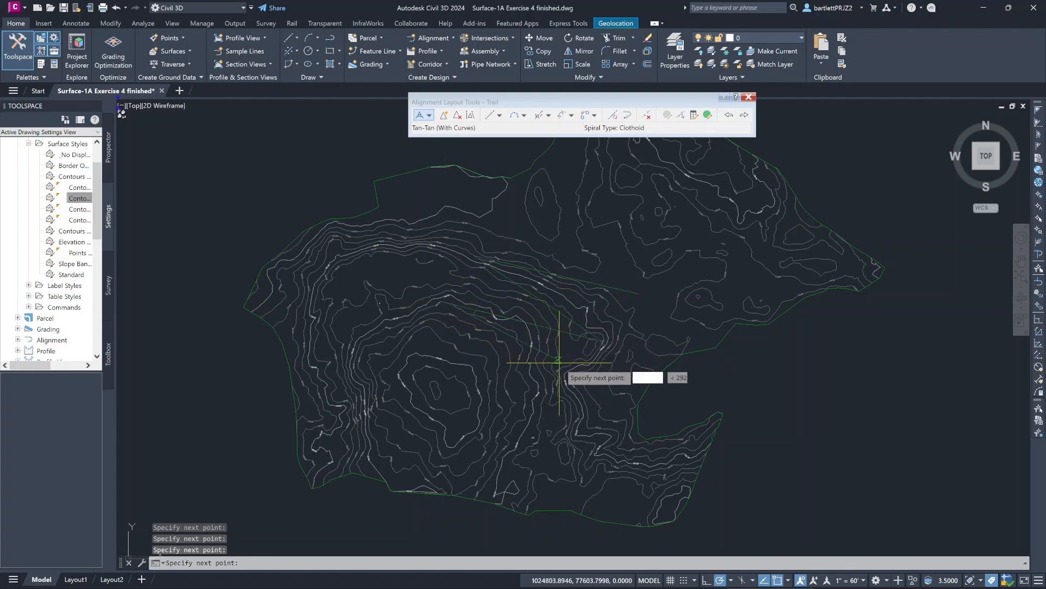
left_click(429, 329)
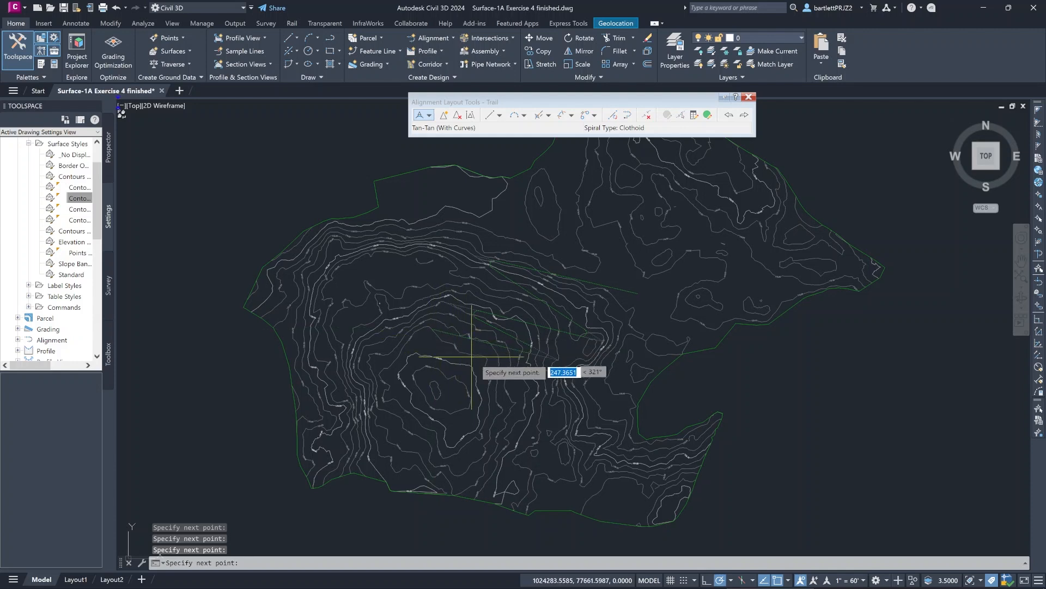
left_click(519, 381)
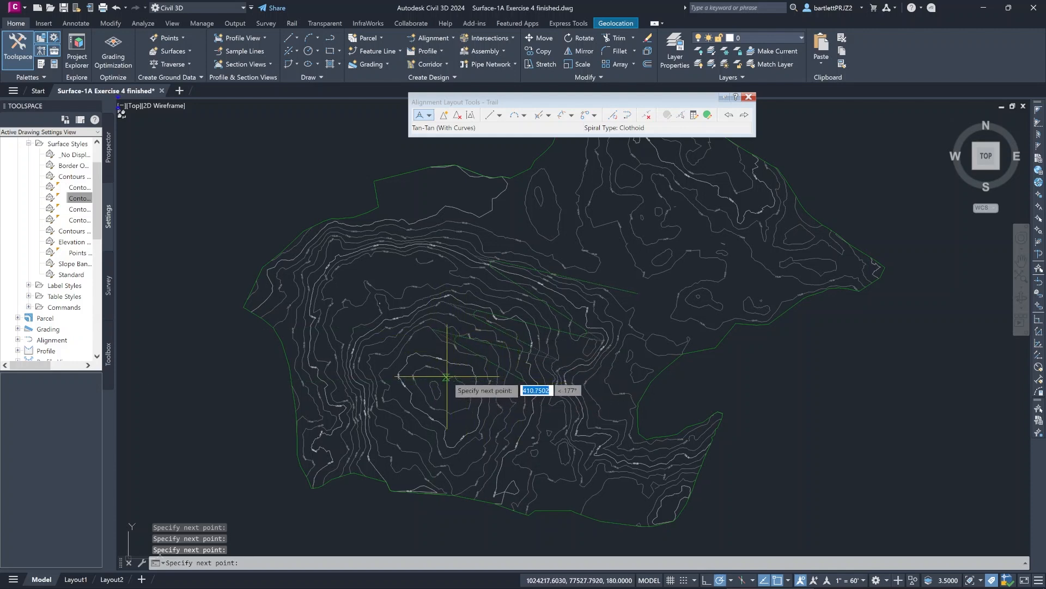
left_click(427, 363)
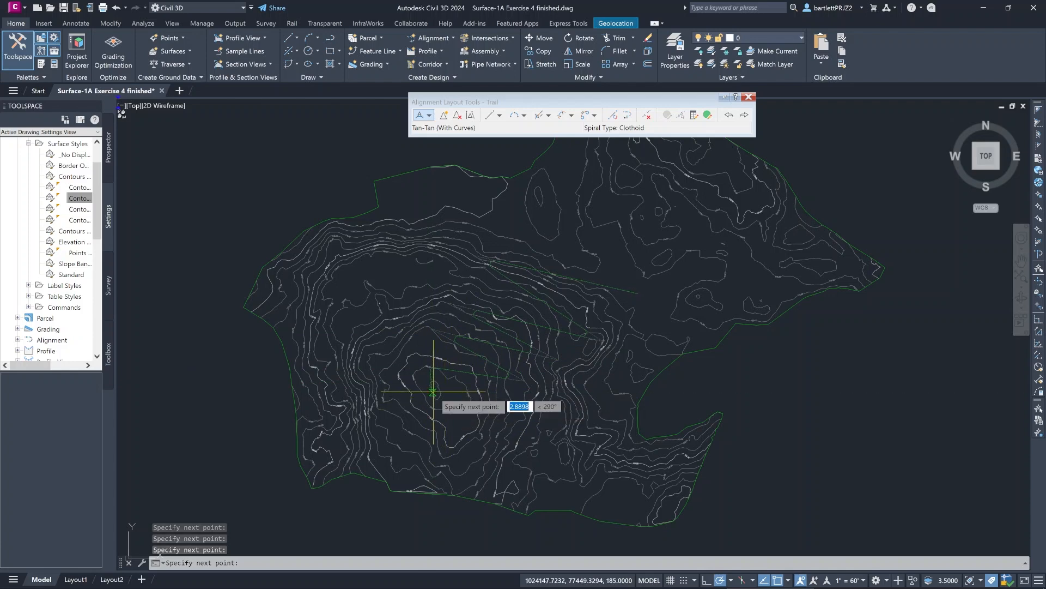
key("Return")
scroll(671, 380, "up", 2)
scroll(554, 378, "up", 2)
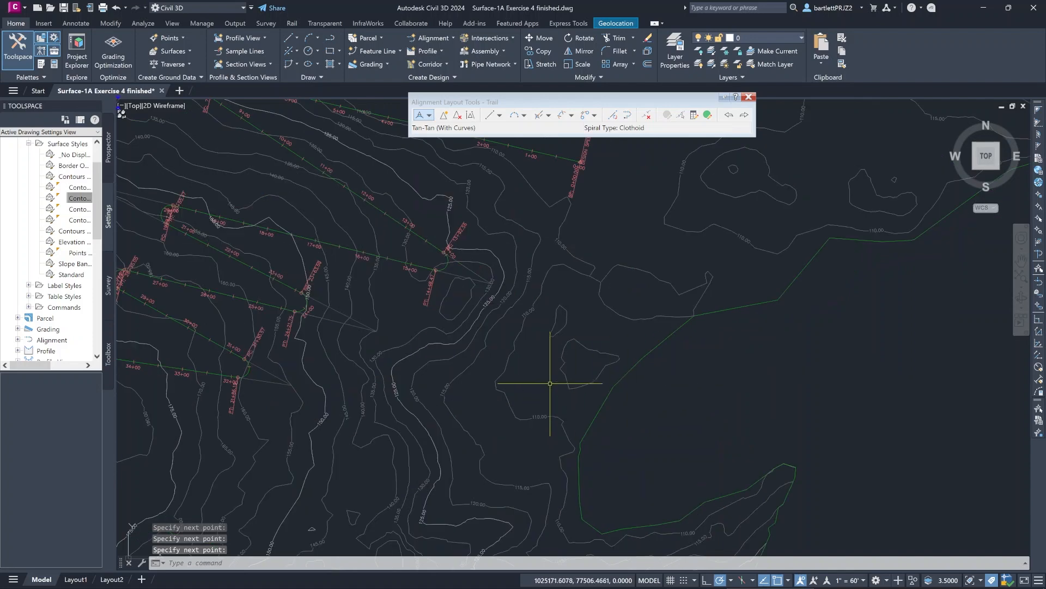
middle_click_drag(553, 378, 693, 420)
scroll(668, 410, "down", 2)
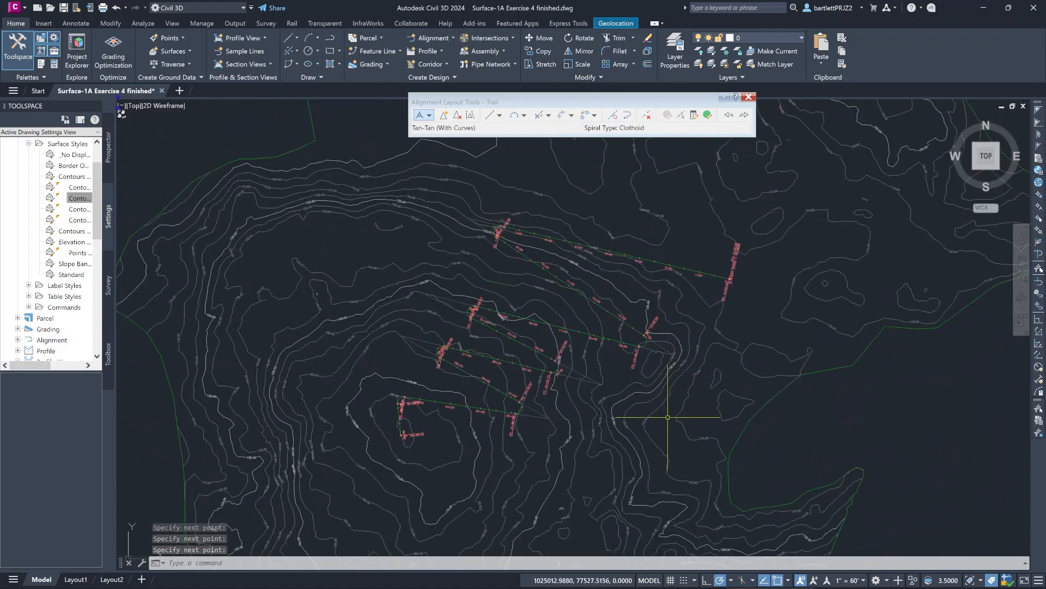
- Stretch the Trail alignment's end point slightly east on the hill's summit
middle_click_drag(670, 443, 646, 403)
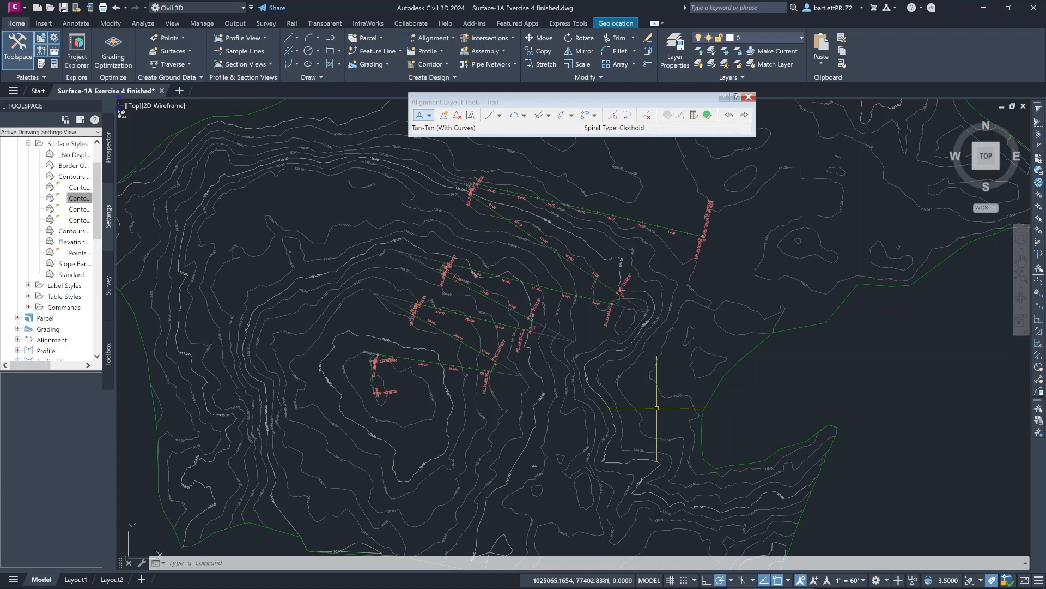
scroll(405, 416, "up", 6)
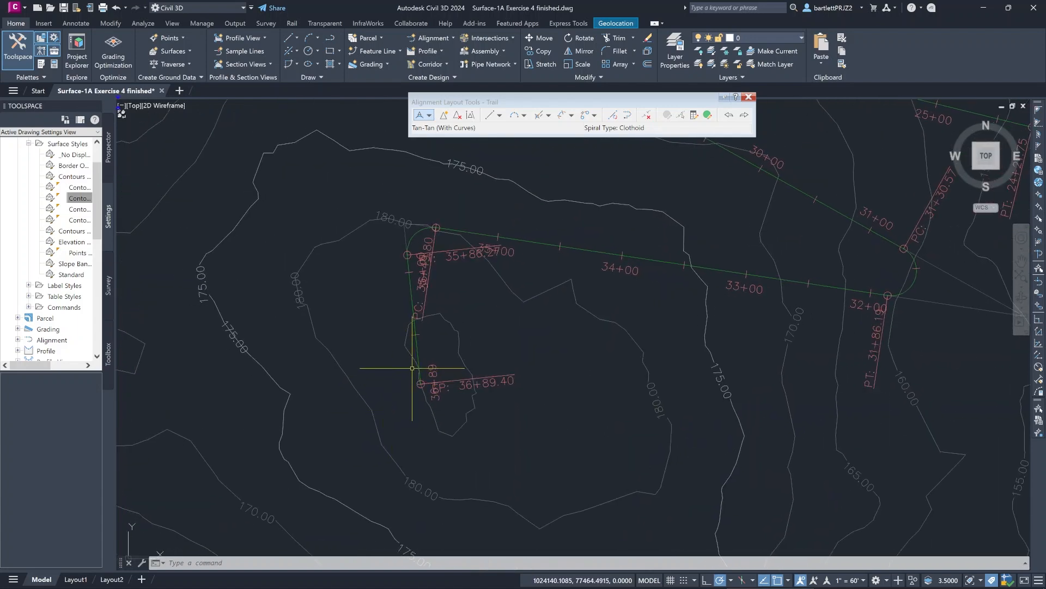
left_click(420, 368)
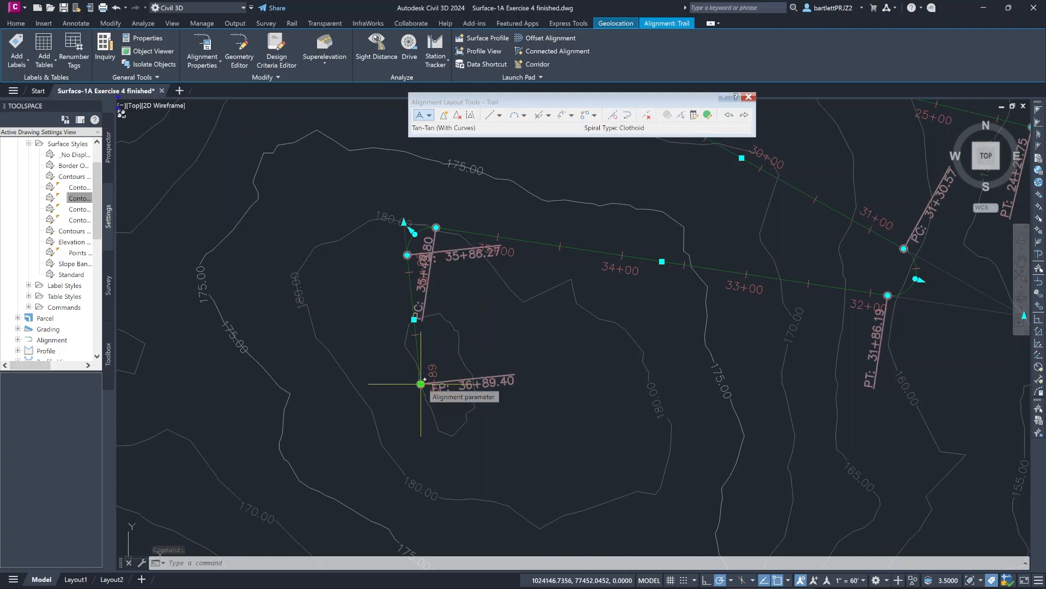
left_click(421, 384)
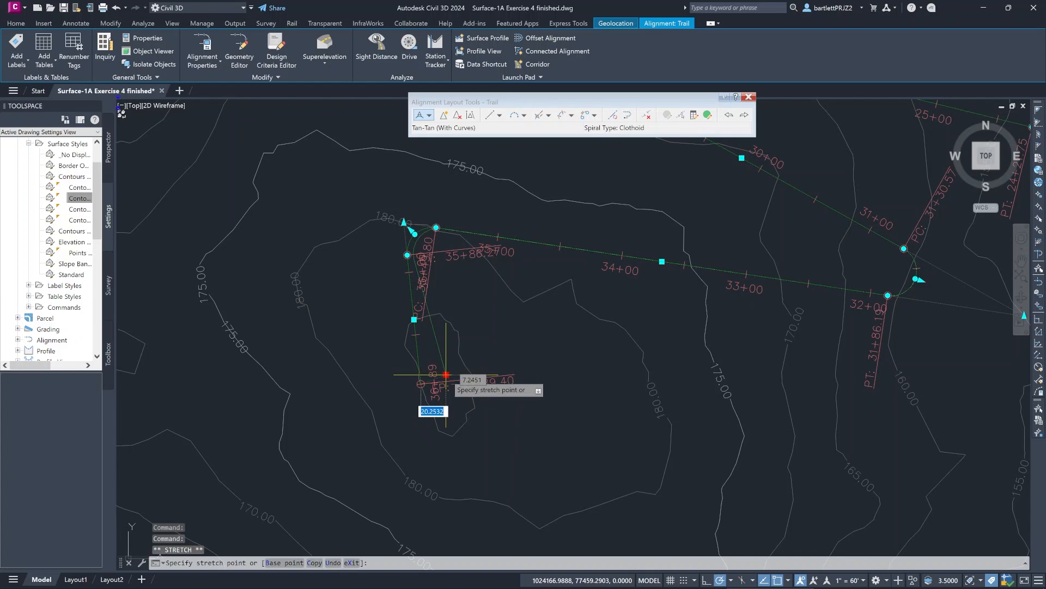
scroll(616, 431, "down", 5)
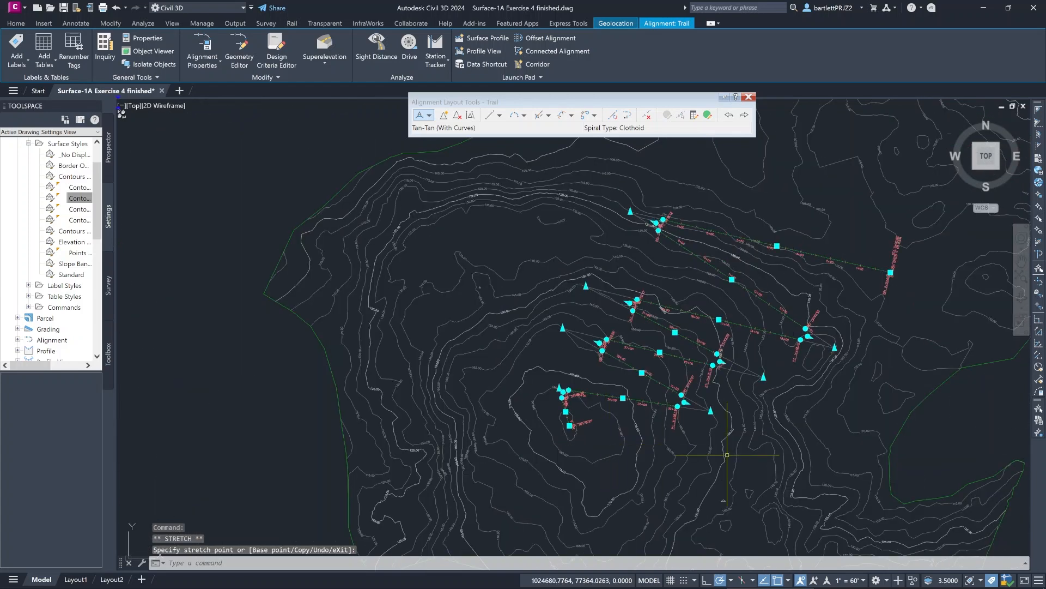
- Move the Trail alignment's second western PI slightly northeast and its northernmost eastern PI northwest to reshape the upper switchbacks
middle_click_drag(727, 455, 623, 435)
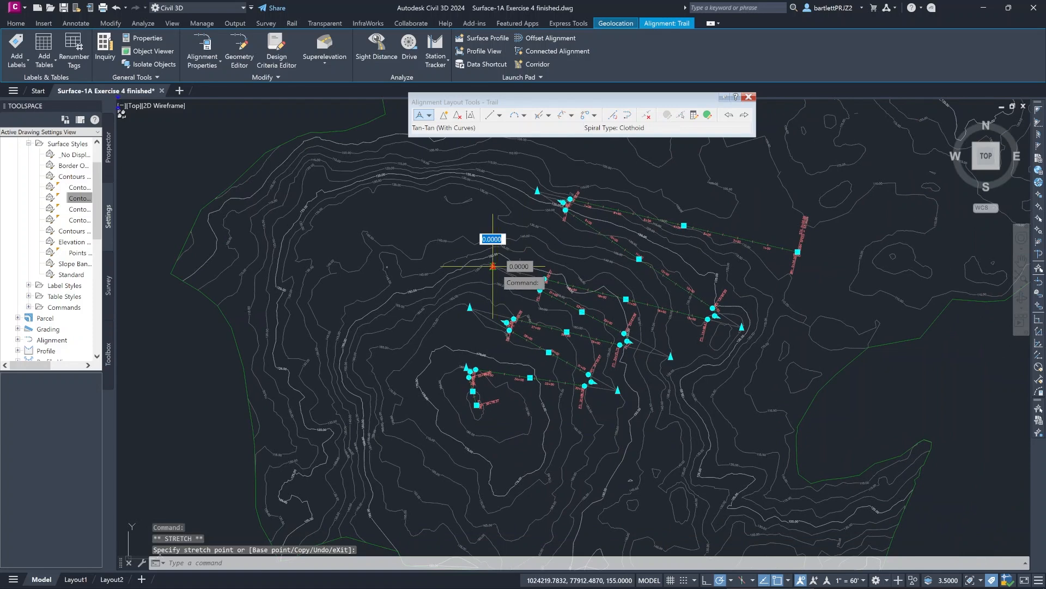
left_click(505, 247)
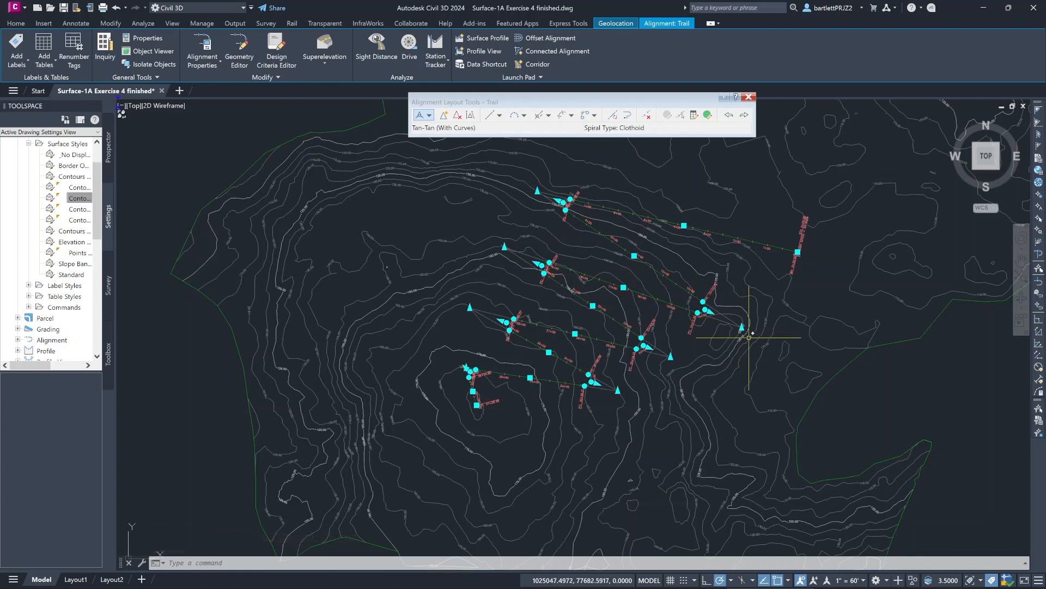
left_click(742, 327)
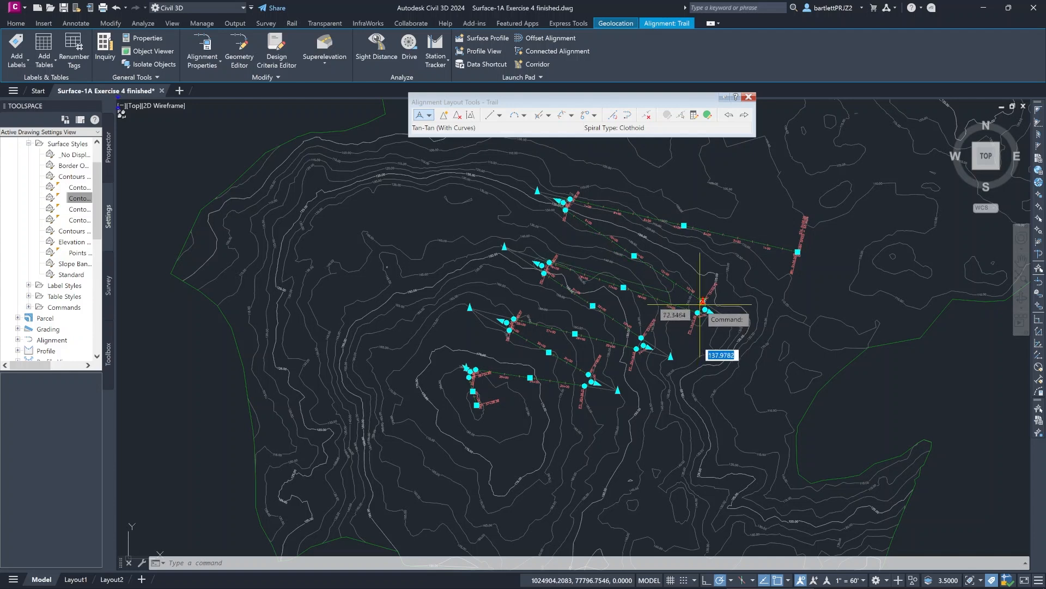
left_click(700, 303)
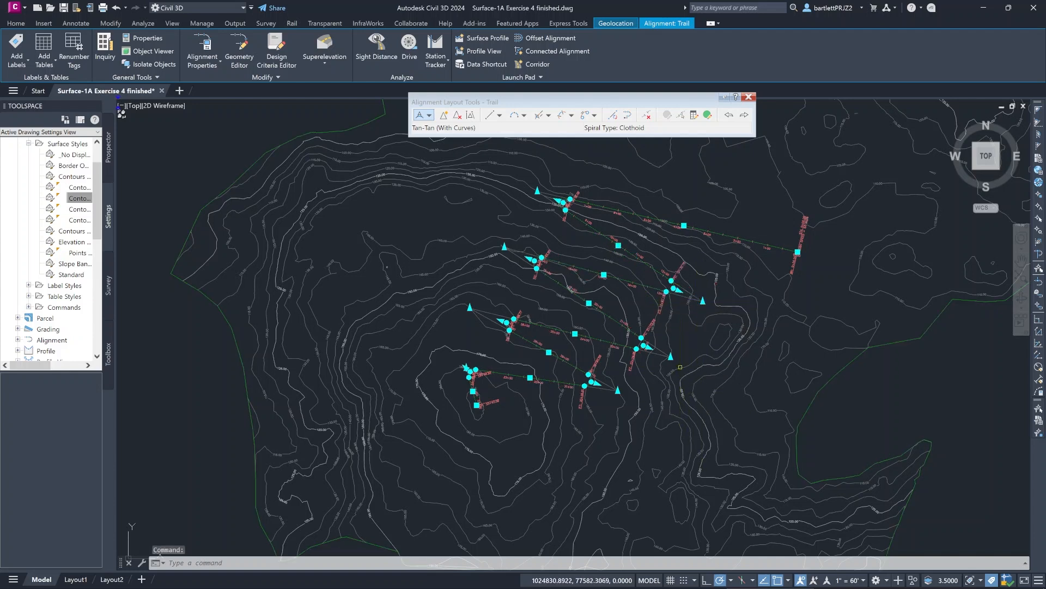
- Move the Trail alignment's middle eastern PI northwest to shorten that switchback, and leave alignment editing
left_click(673, 358)
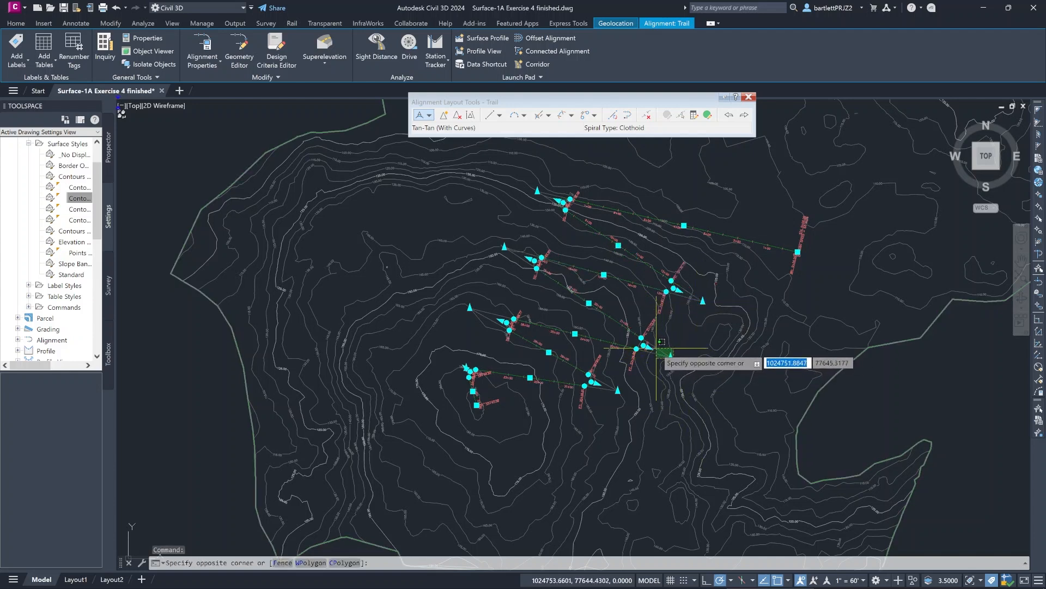
left_click(671, 357)
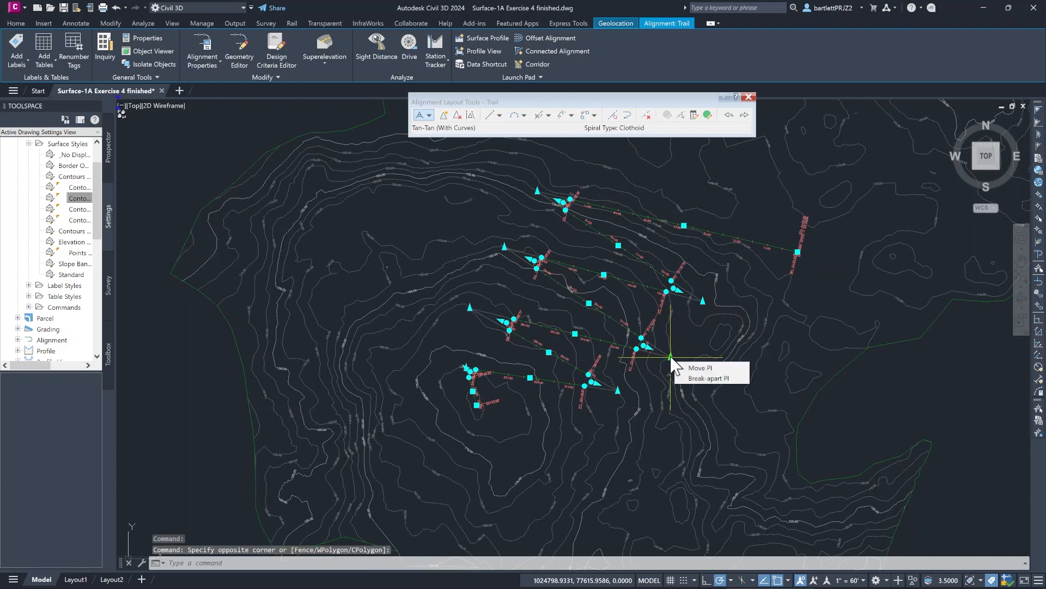
left_click(671, 357)
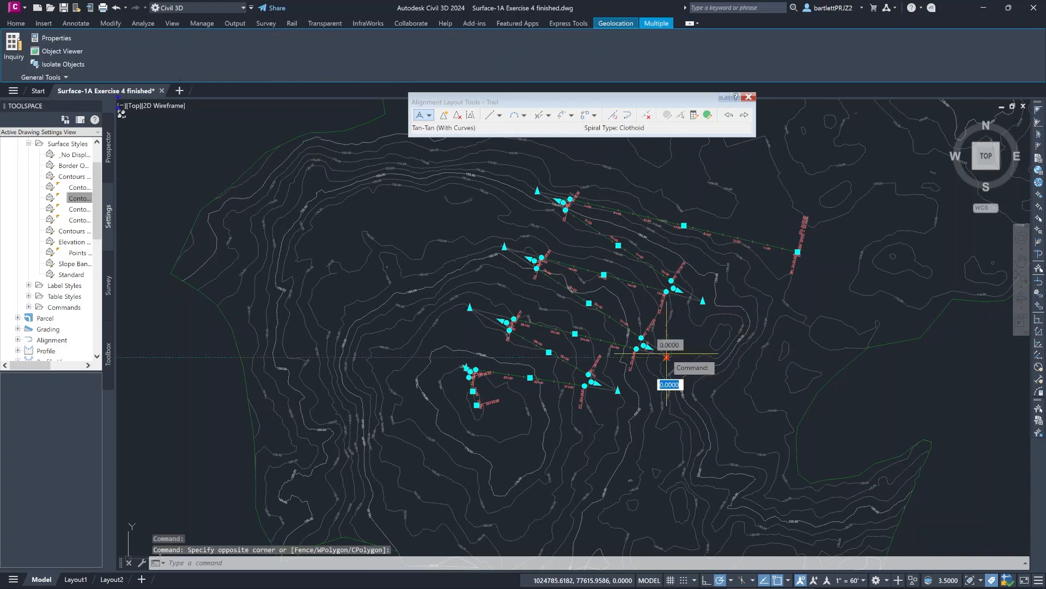
left_click(622, 331)
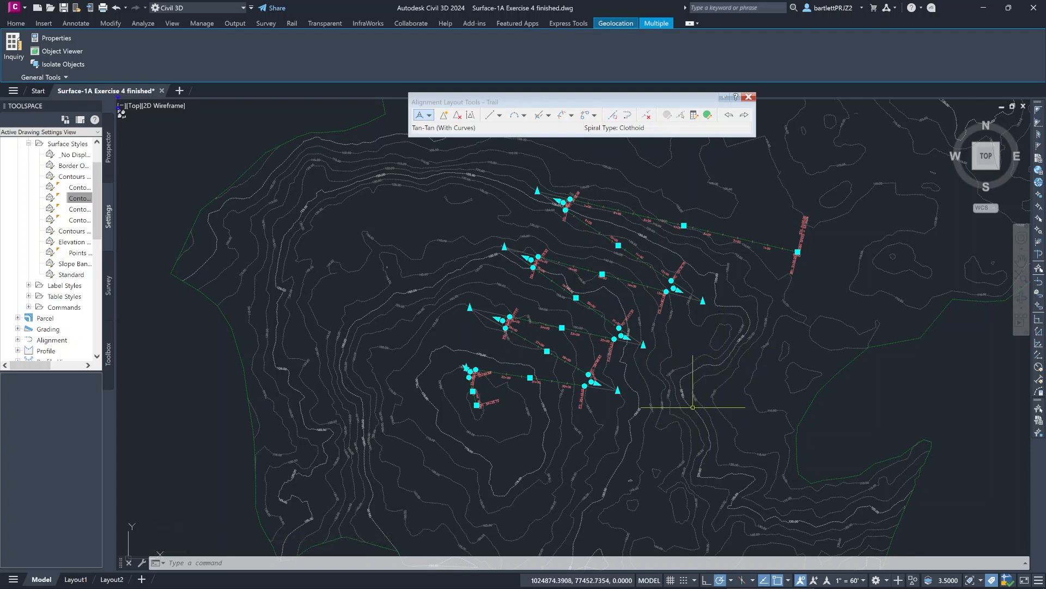
key("Return")
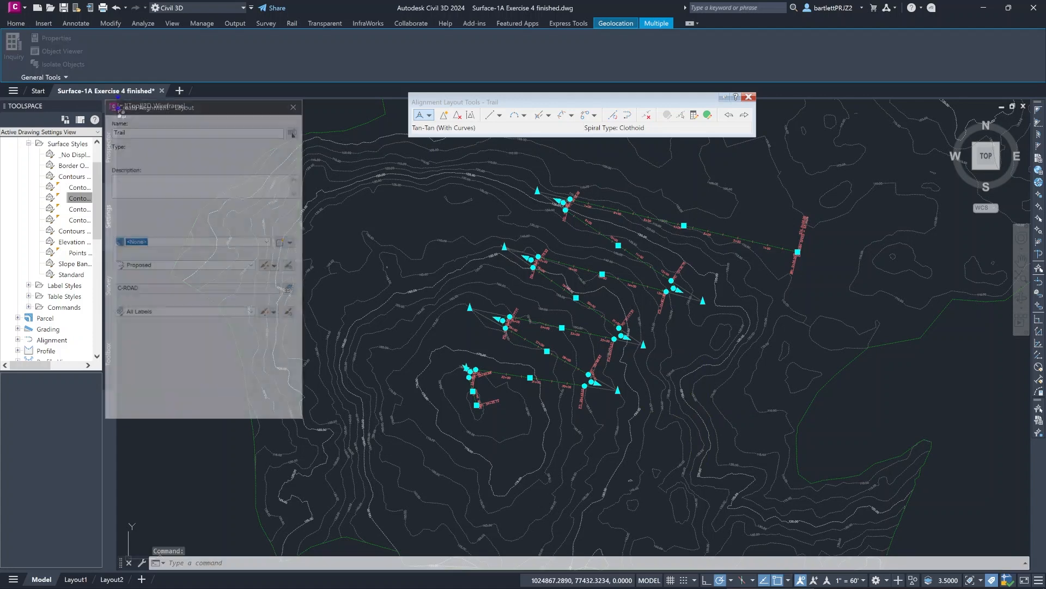
left_click(296, 104)
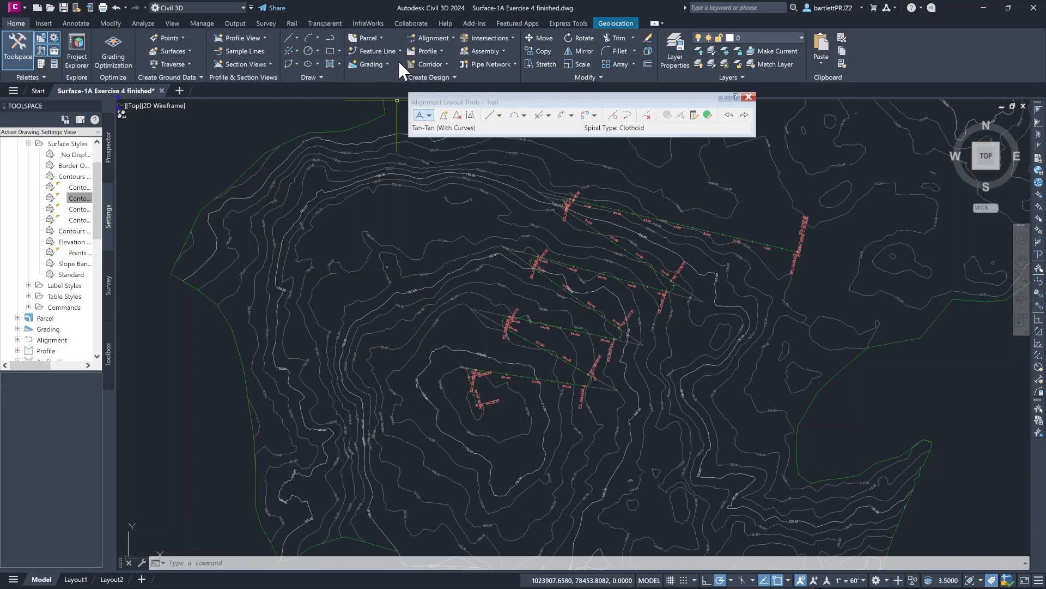
- Create a surface profile from the EG surface along the full Trail alignment, and reopen the surface profile settings
left_click(440, 49)
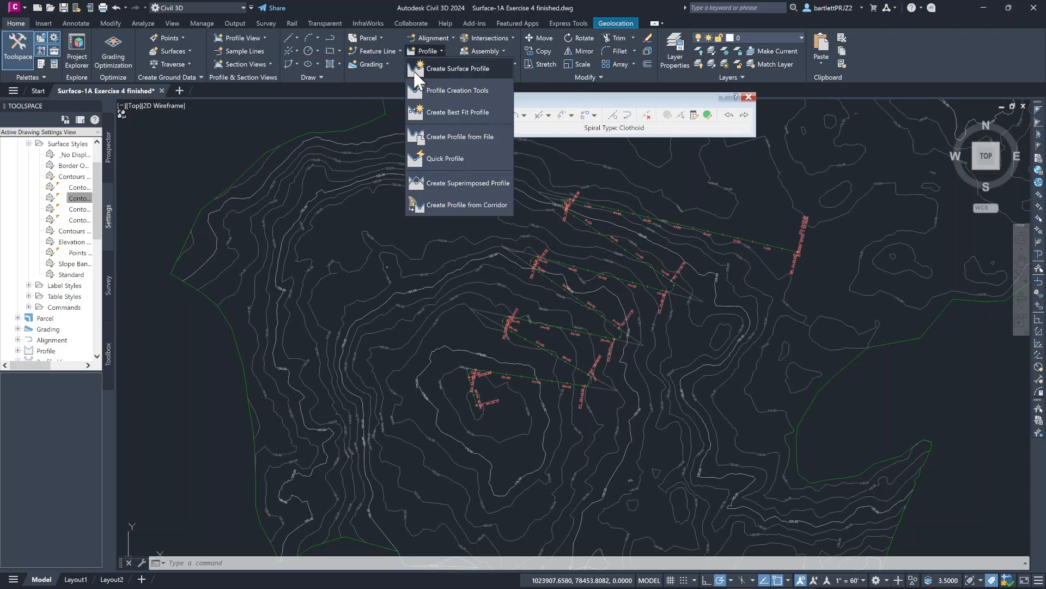
left_click(433, 67)
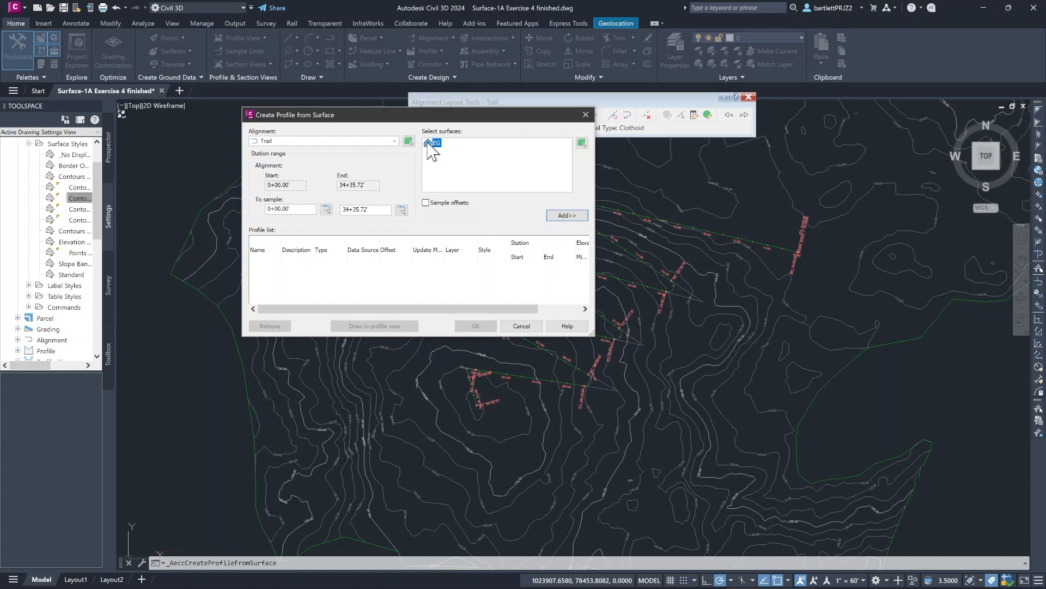
left_click(577, 218)
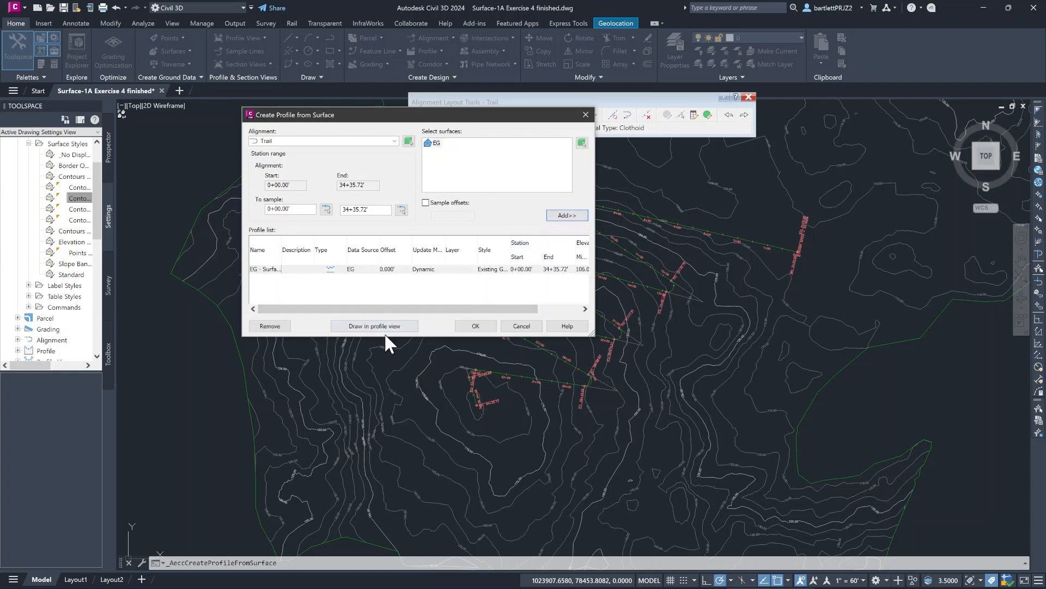
left_click(474, 327)
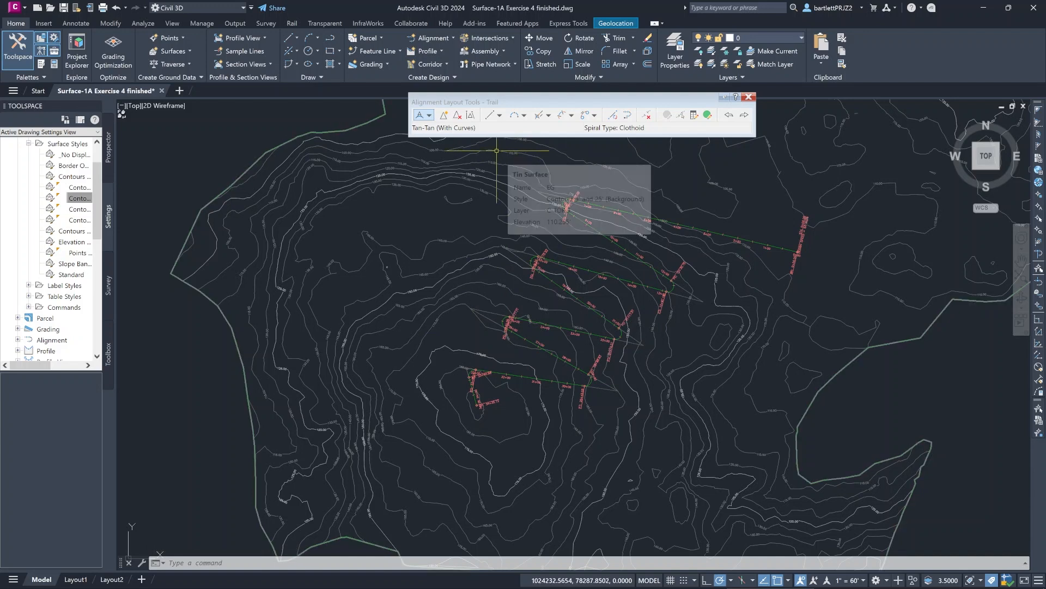
left_click(443, 50)
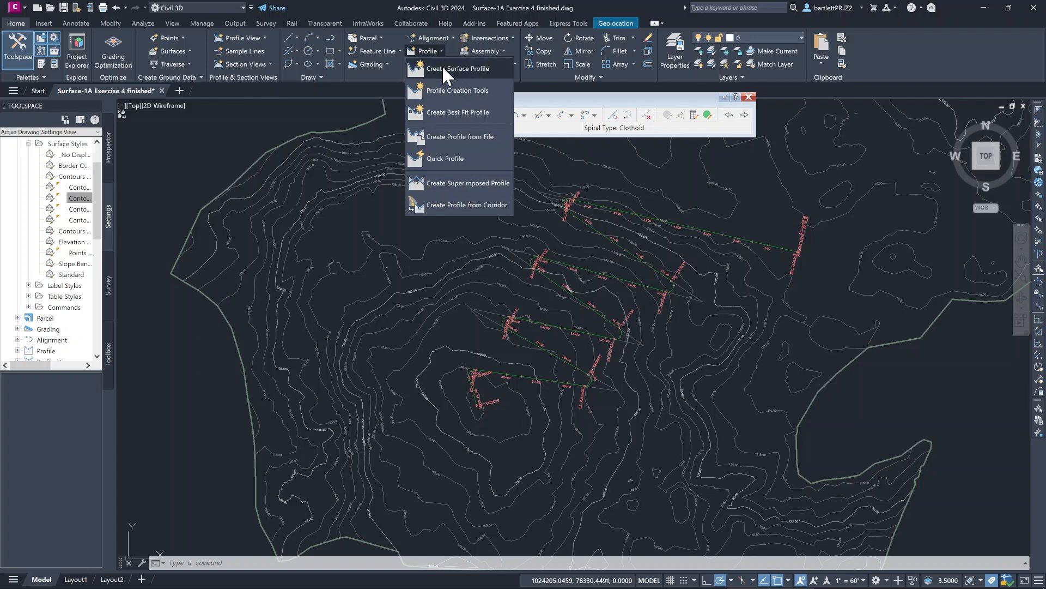
left_click(443, 65)
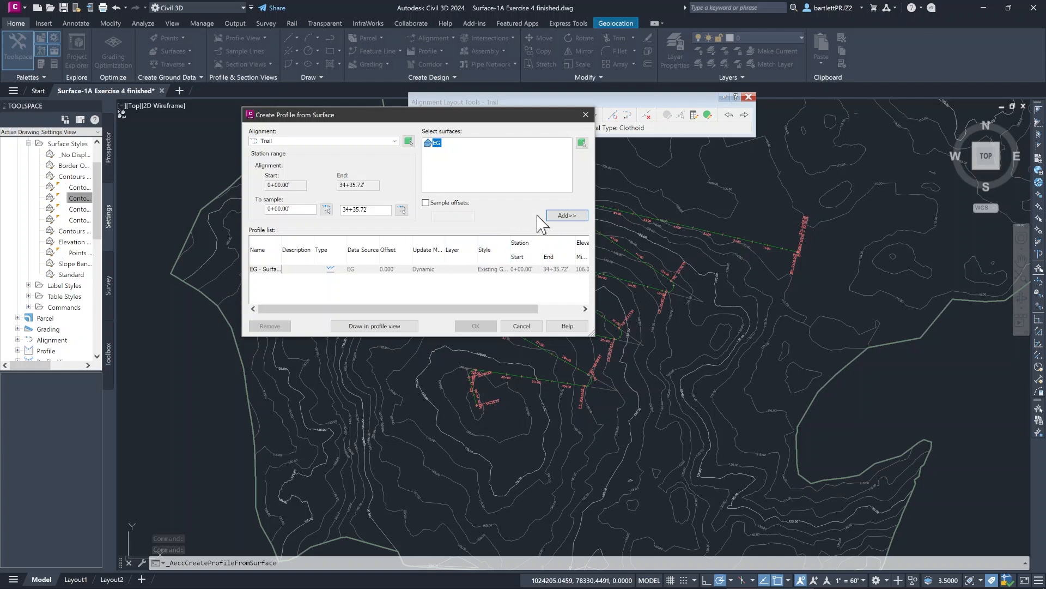
left_click(567, 215)
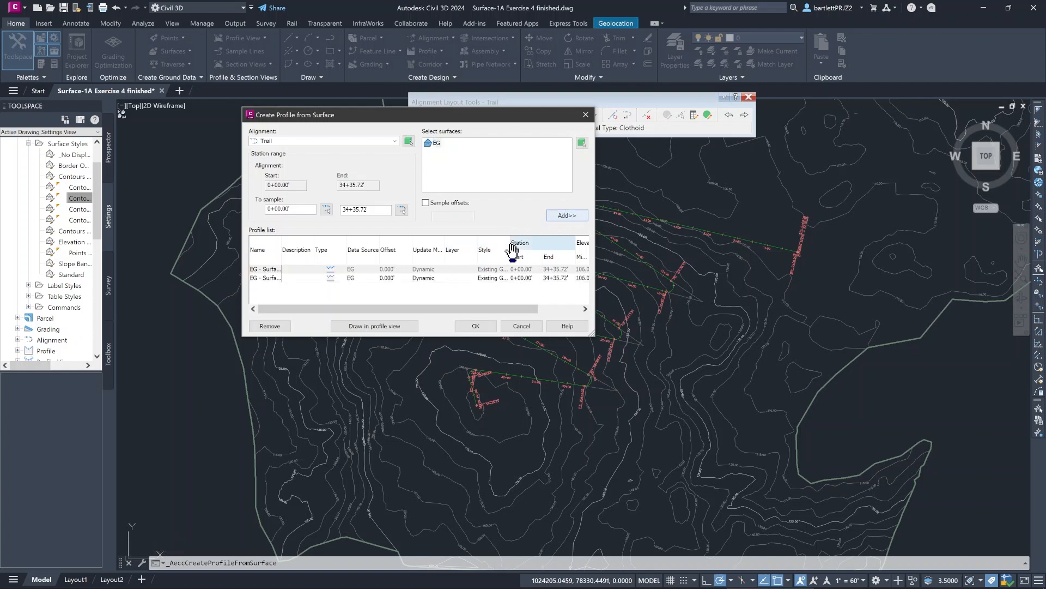
left_click(376, 270)
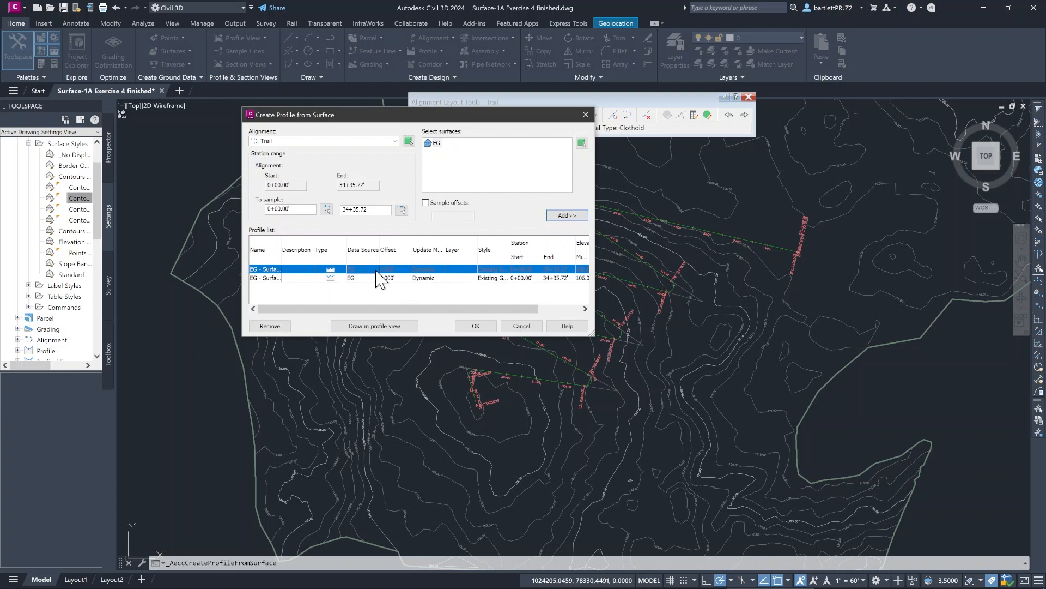
right_click(378, 275)
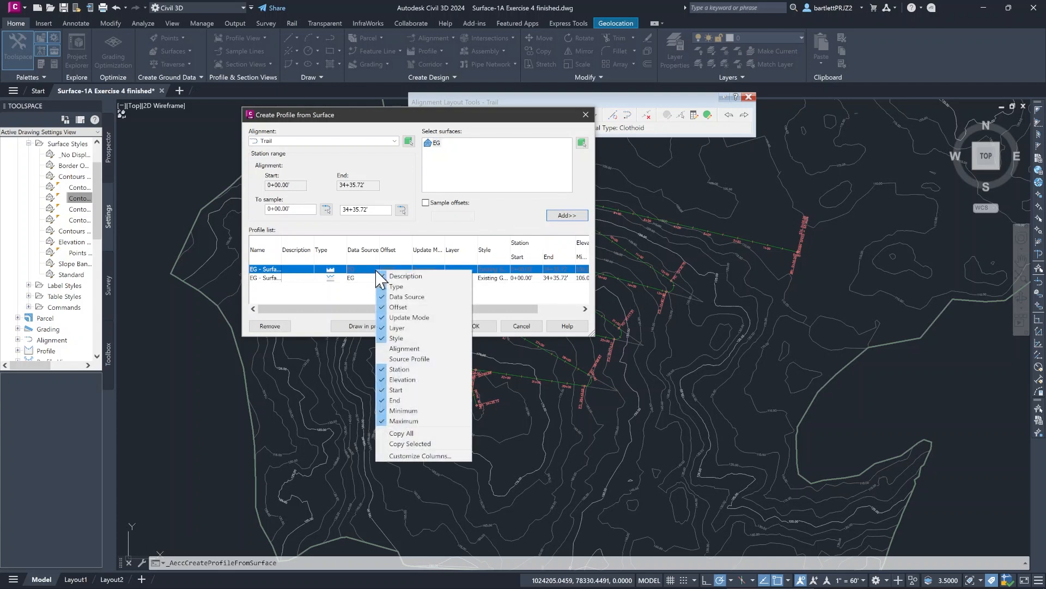
left_click(345, 277)
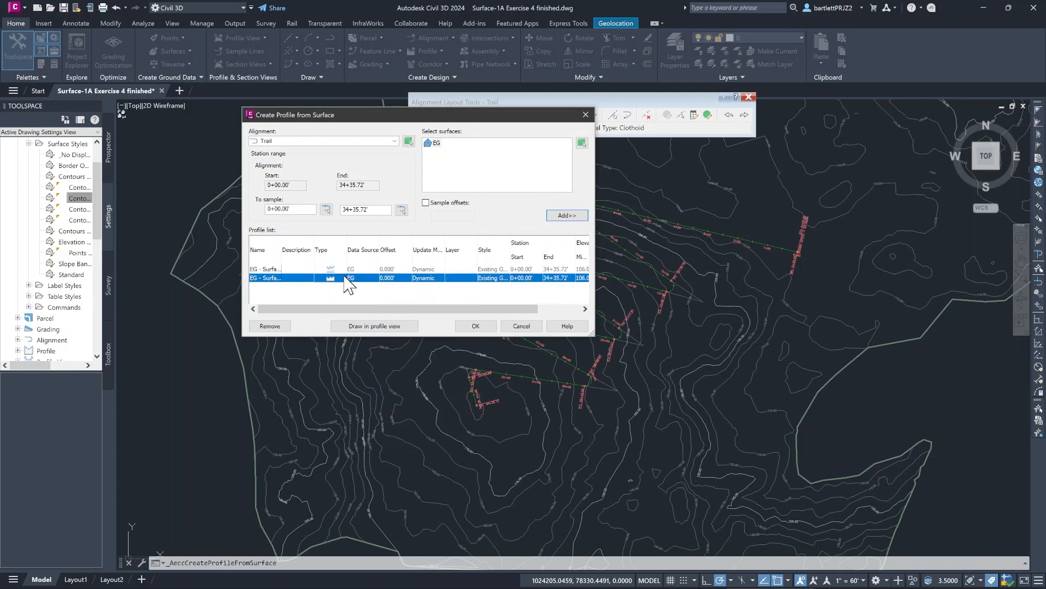
right_click(345, 277)
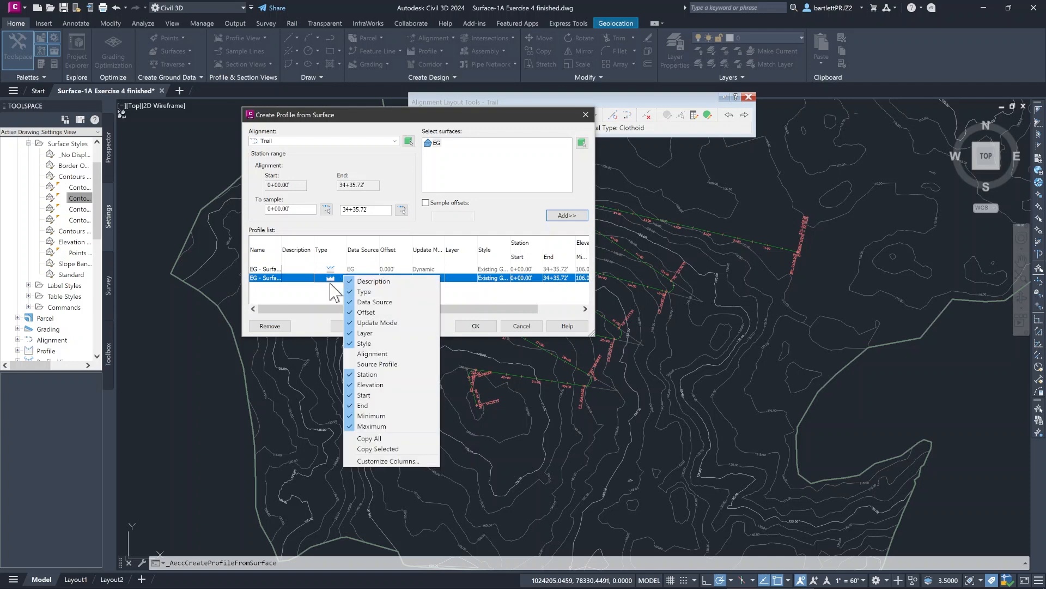
left_click(268, 326)
left_click(270, 326)
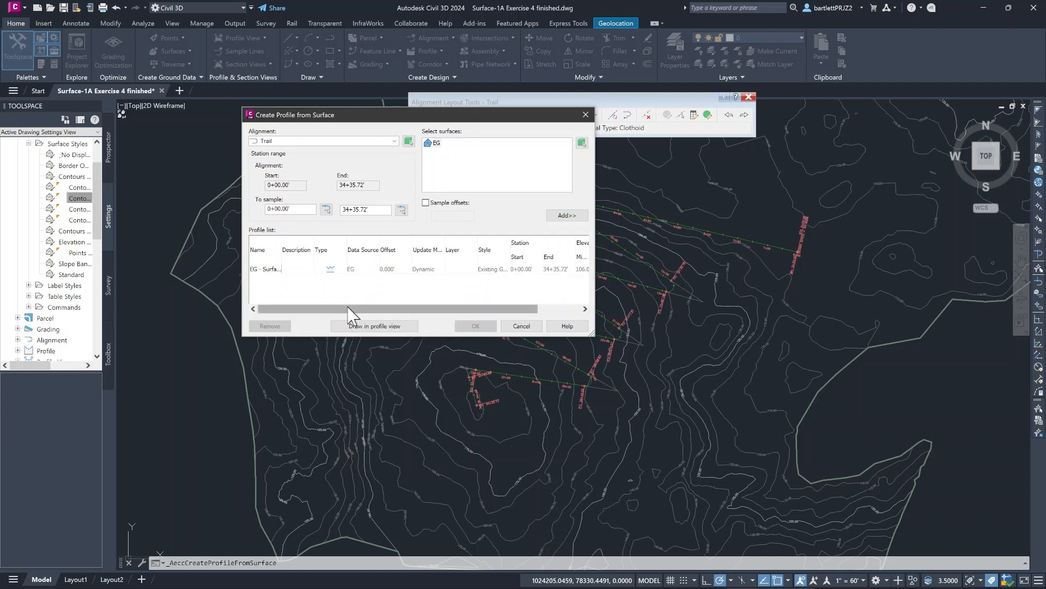
- Draw the existing EG profile in a new Trail profile view, with its origin in the empty space southeast of the surface
left_click(394, 269)
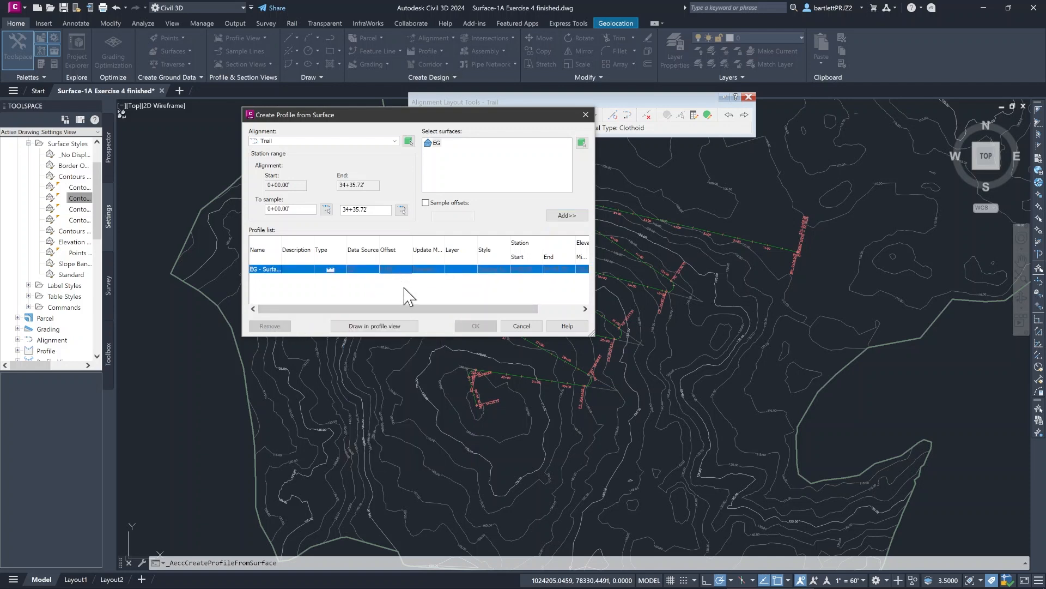
left_click(387, 325)
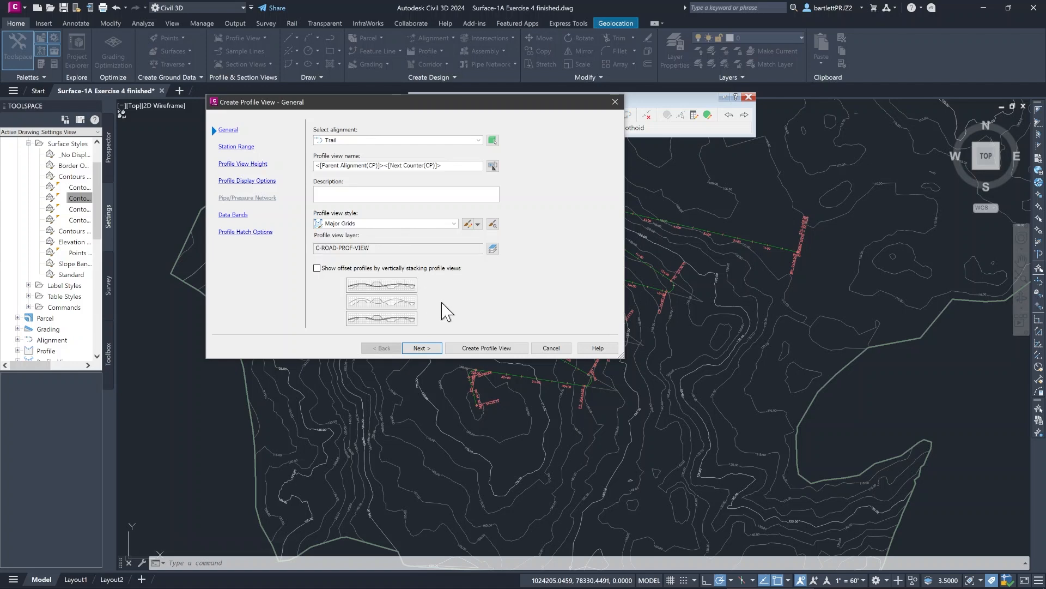
left_click(496, 348)
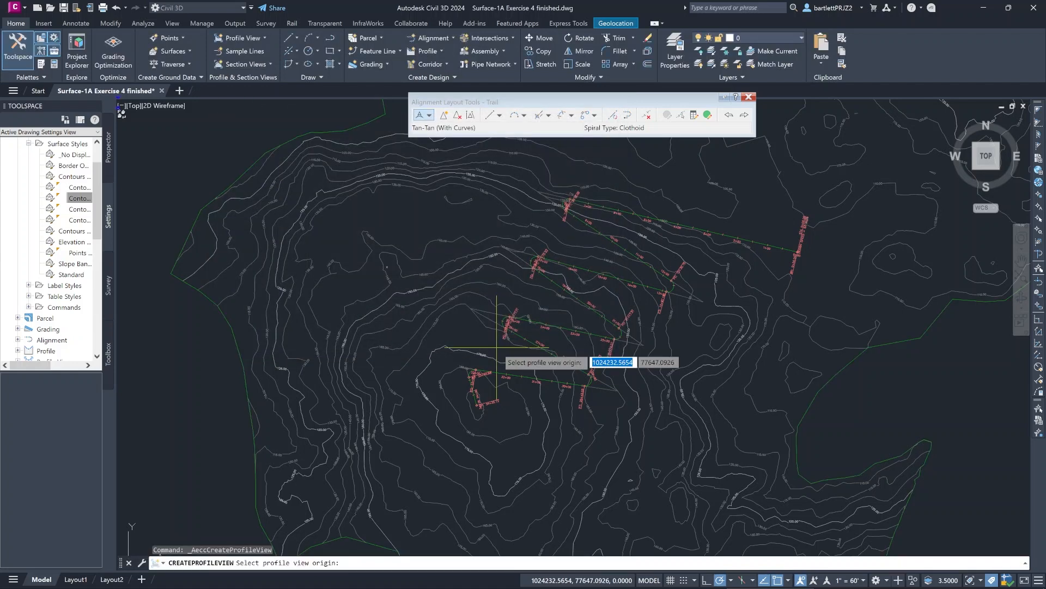
mouse_move(900, 334)
middle_mouse_down()
mouse_move(864, 340)
mouse_move(413, 262)
middle_mouse_up()
scroll(414, 261, "down", 4)
scroll(602, 326, "down", 2)
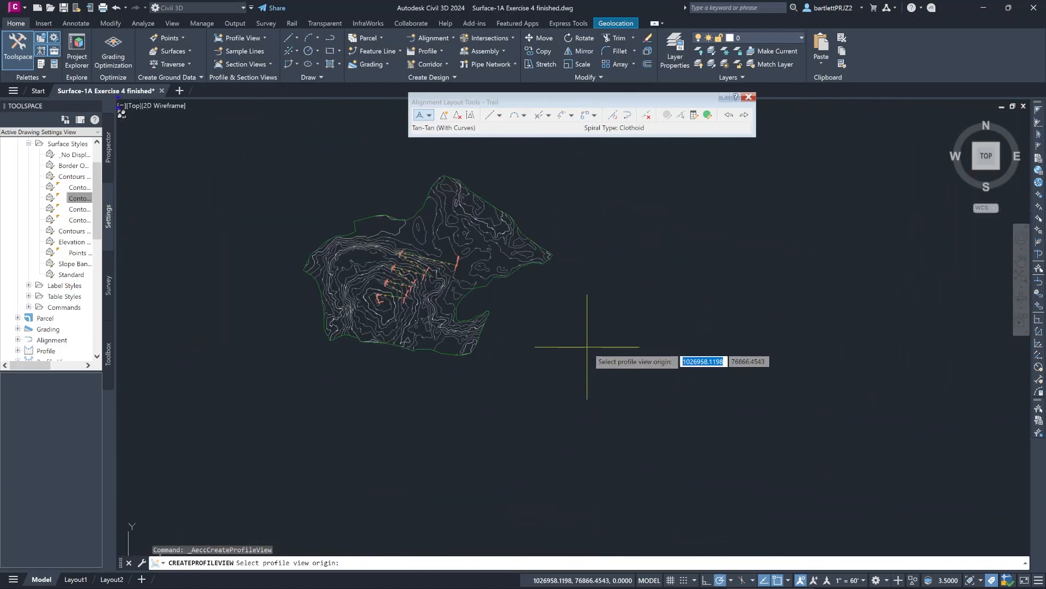
left_click(587, 347)
- Examine the EG ground line in the Trail profile view, especially the dip near its upper end
scroll(577, 365, "up", 2)
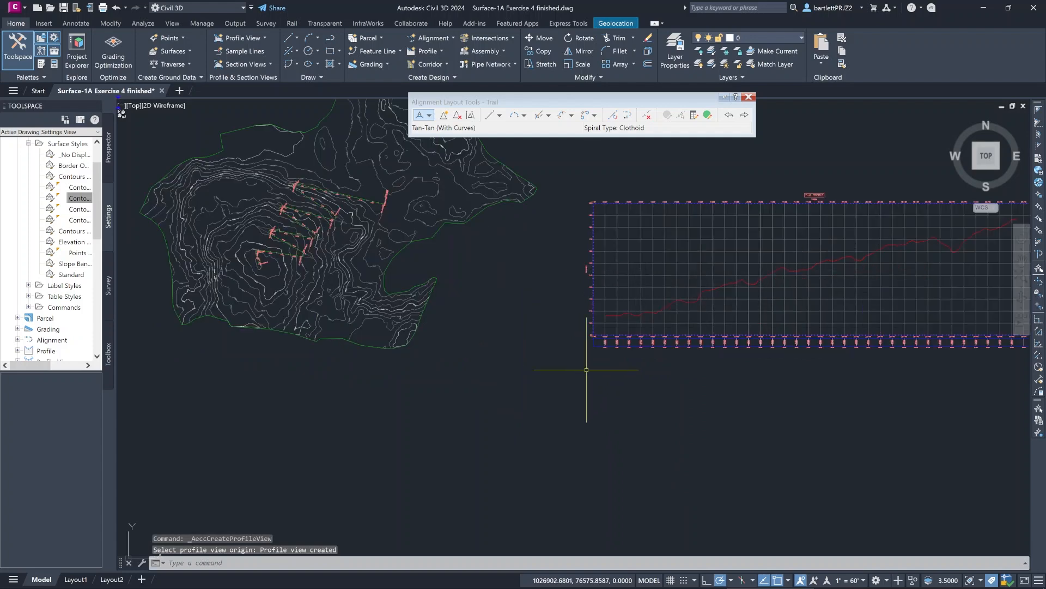
mouse_move(637, 383)
middle_mouse_down()
mouse_move(413, 426)
mouse_move(509, 433)
middle_mouse_up()
scroll(415, 427, "down", 2)
scroll(416, 430, "up", 2)
scroll(509, 434, "down", 2)
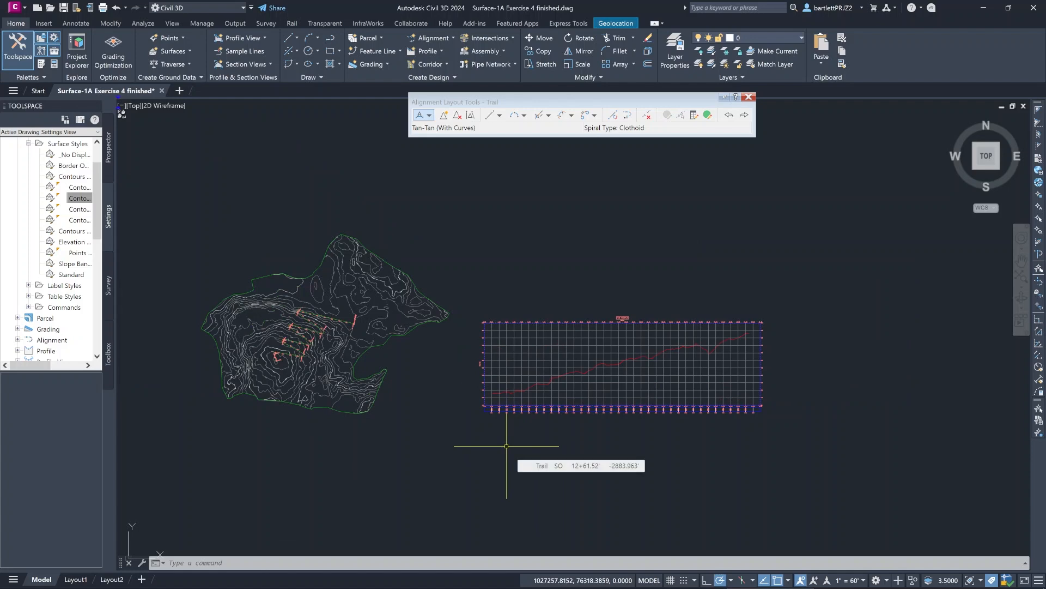
scroll(696, 357, "up", 2)
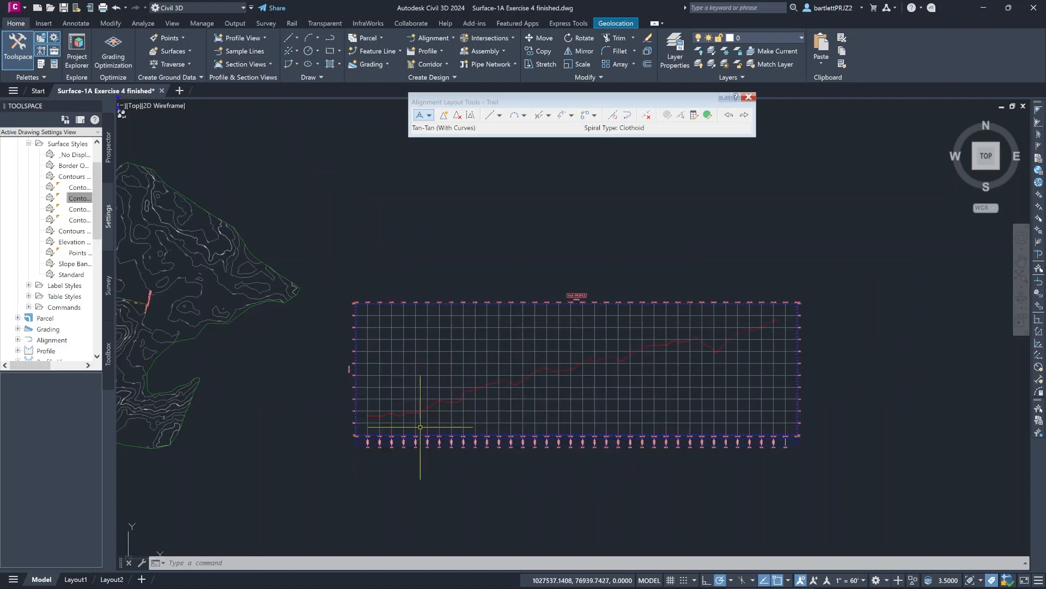
scroll(711, 354, "up", 6)
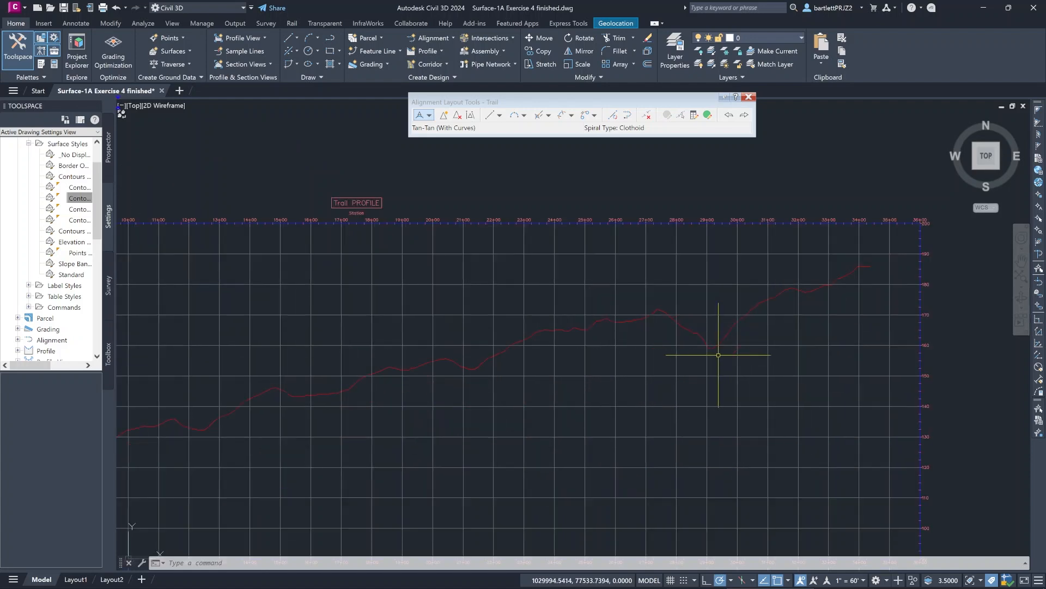
- Move the Trail alignment's southernmost eastern PI, near station 29+00, westward to shorten that switchback
scroll(716, 352, "down", 4)
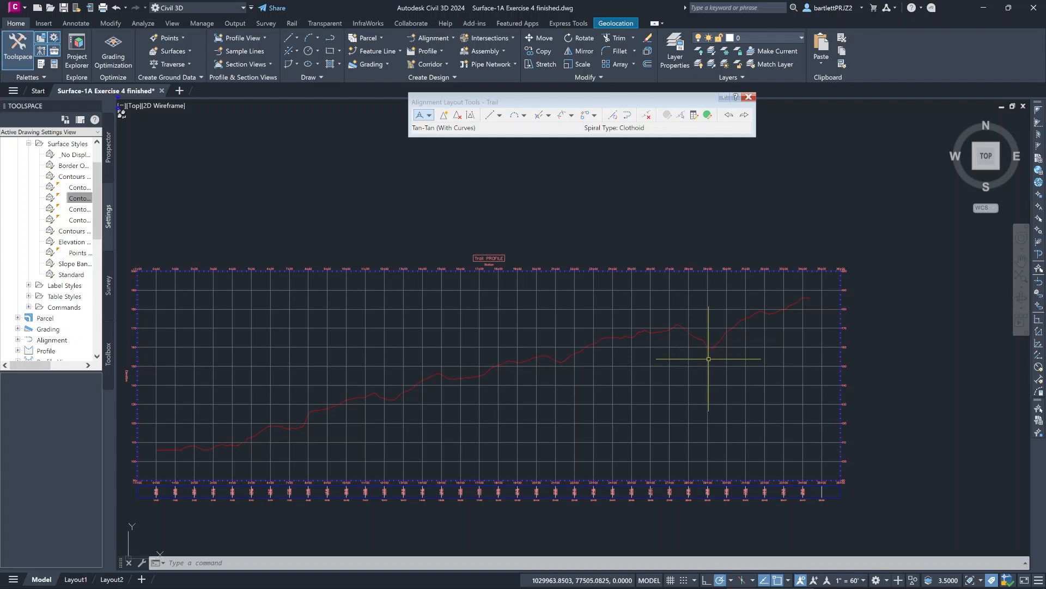
scroll(711, 352, "up", 2)
middle_click_drag(710, 373, 678, 286)
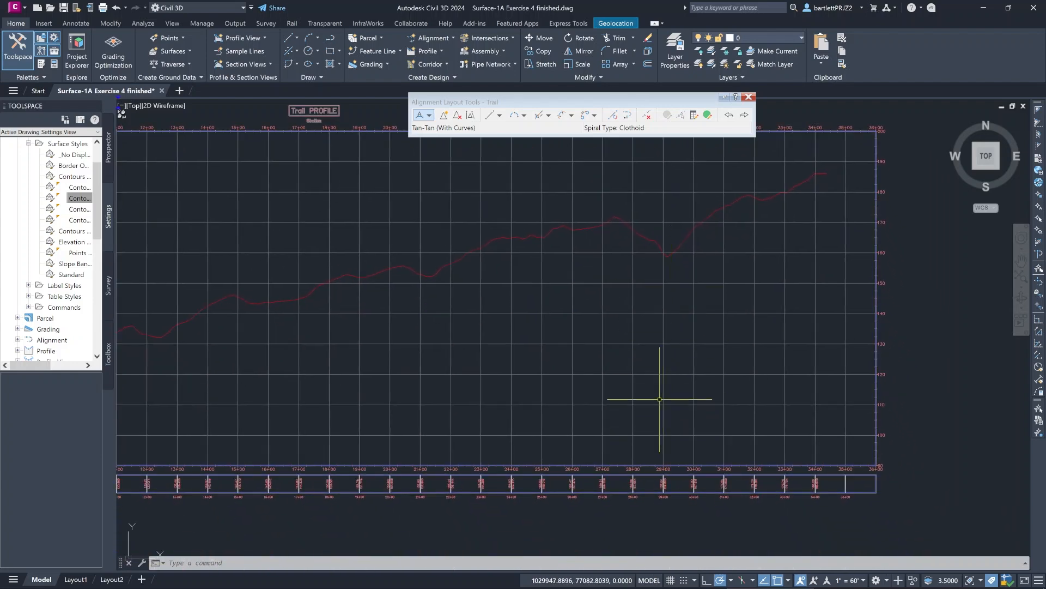
scroll(669, 392, "down", 3)
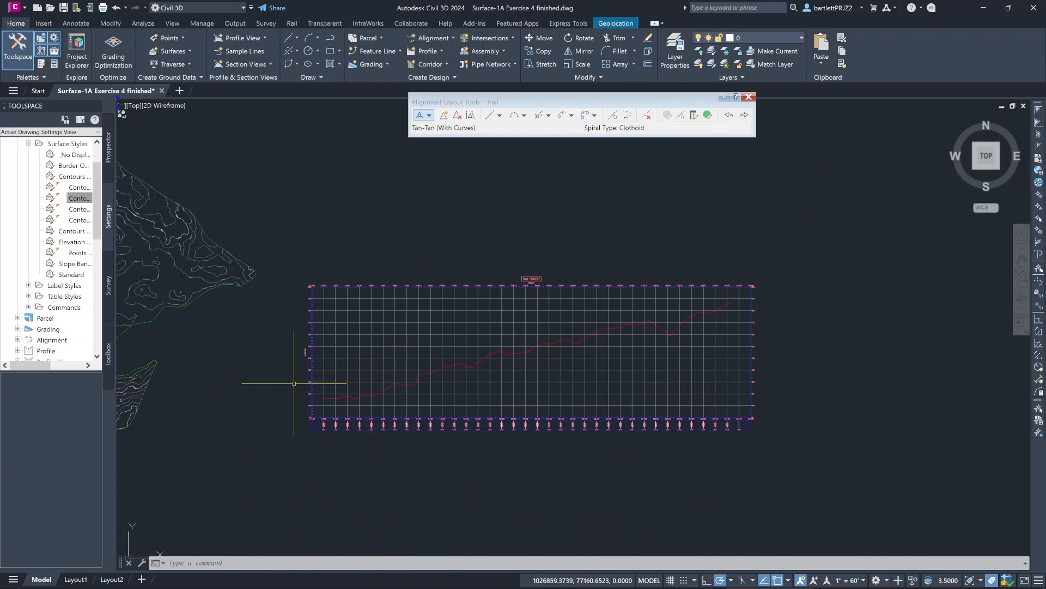
middle_click_drag(293, 383, 500, 362)
scroll(405, 357, "up", 1)
scroll(273, 340, "up", 5)
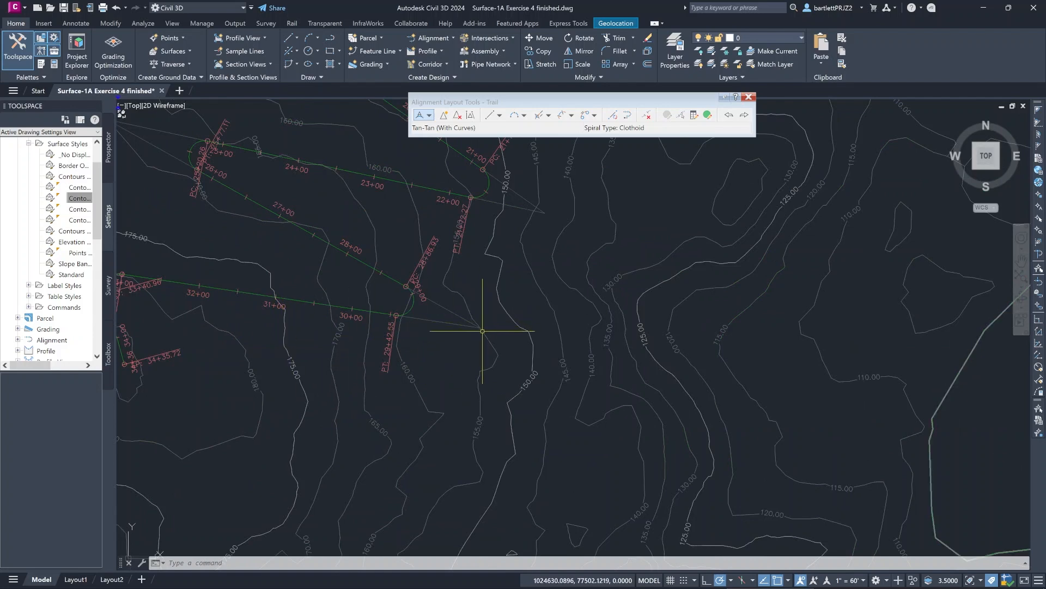
scroll(535, 350, "down", 5)
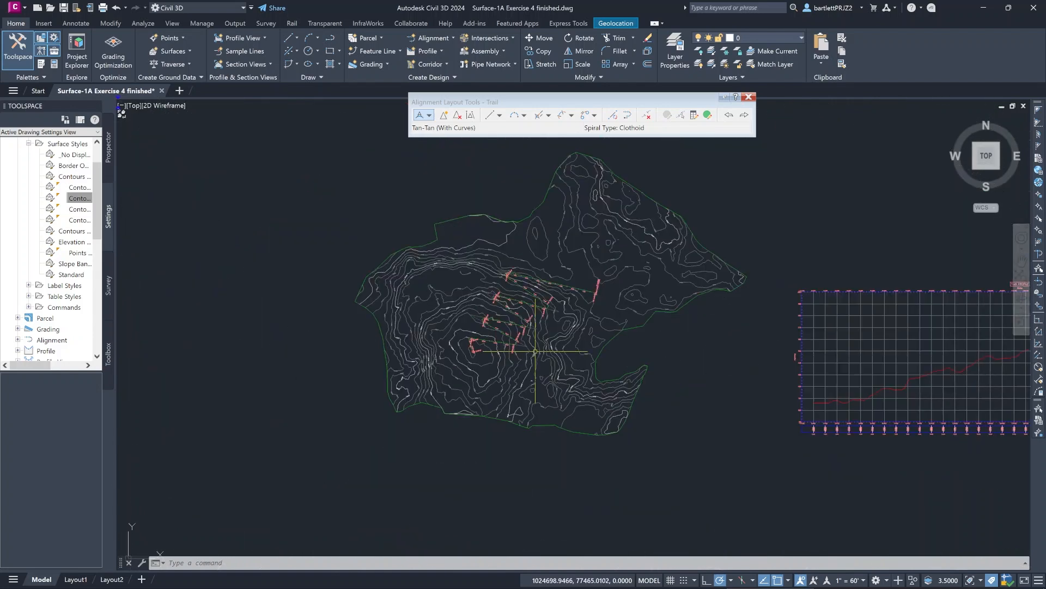
scroll(536, 352, "down", 2)
scroll(535, 352, "up", 6)
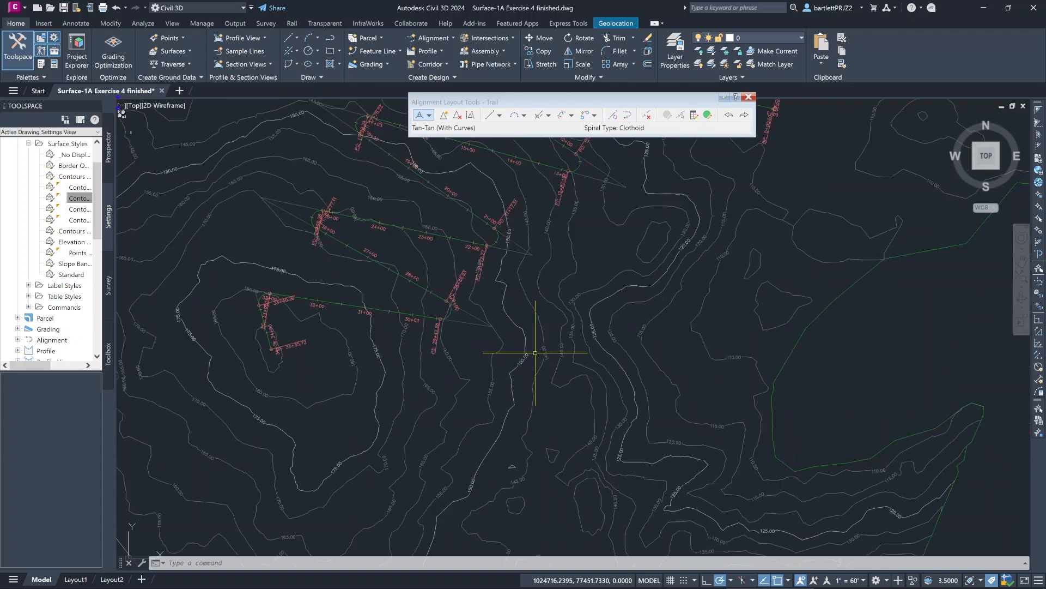
left_click(490, 326)
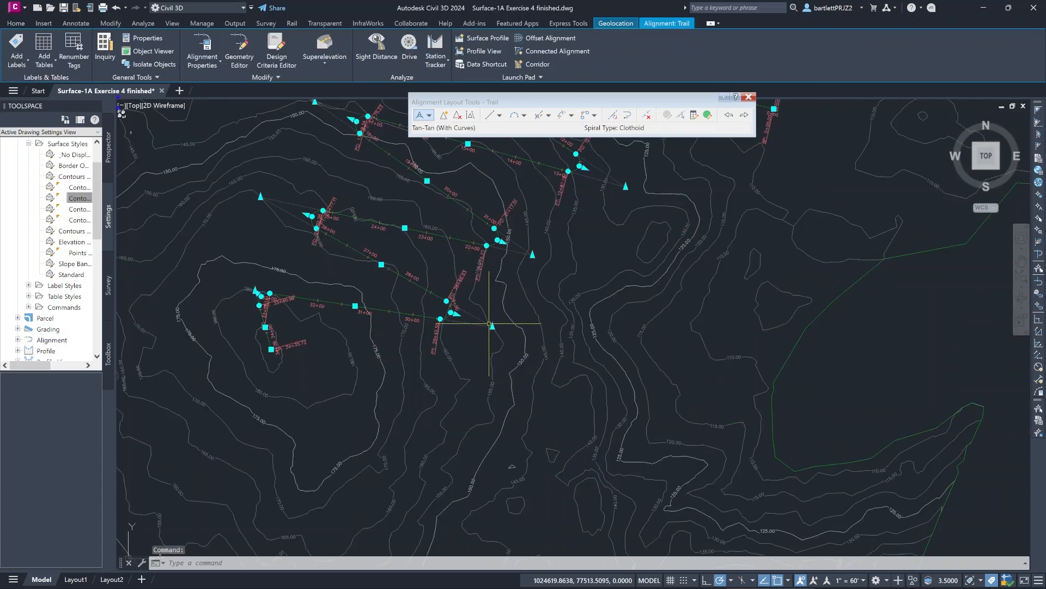
left_click(490, 323)
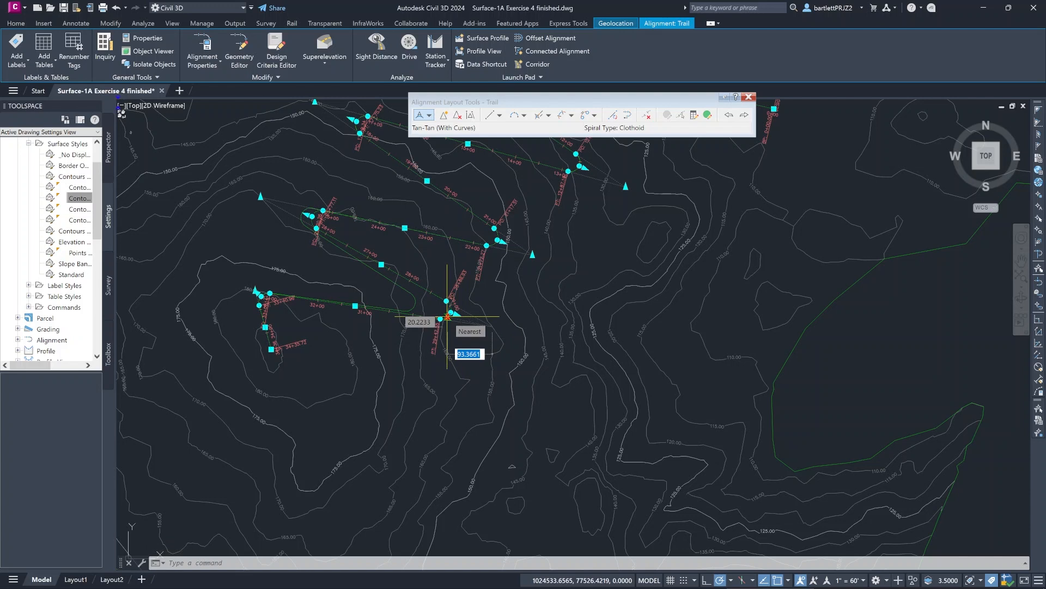
left_click(443, 317)
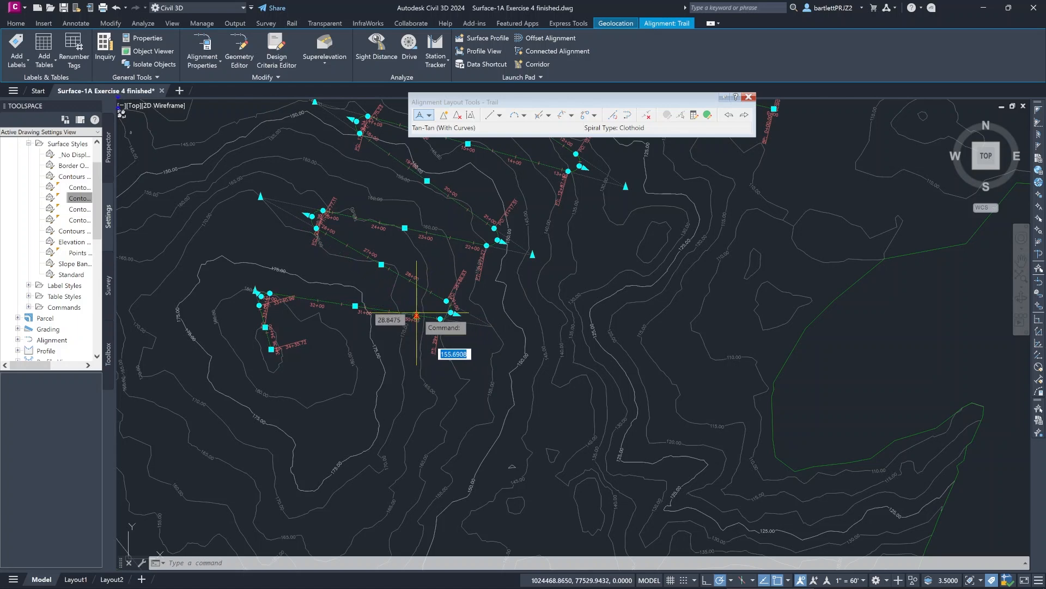
- Examine the updated EG ground line in the Trail profile view, especially the steep rise near station 8+00
scroll(748, 364, "down", 3)
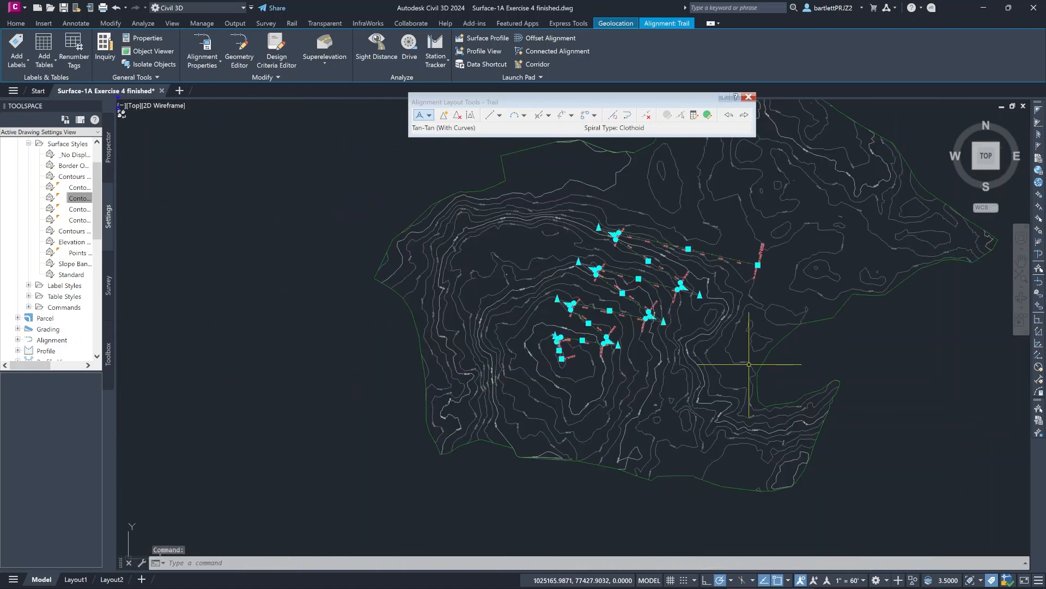
middle_click_drag(749, 364, 372, 370)
mouse_move(538, 381)
middle_mouse_down()
mouse_move(314, 386)
mouse_move(142, 365)
mouse_move(240, 374)
middle_mouse_up()
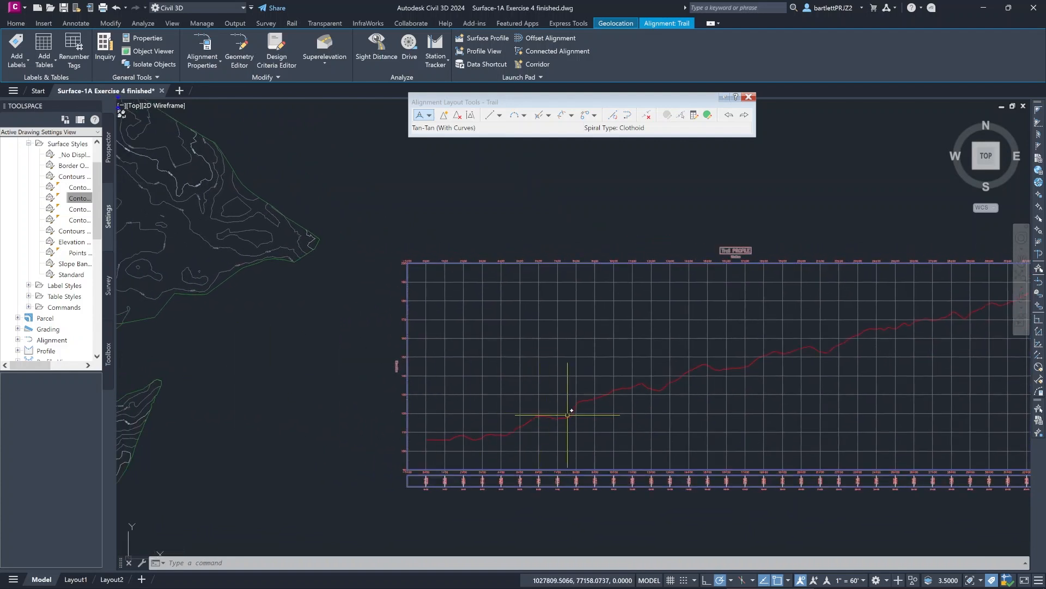
scroll(559, 423, "up", 2)
scroll(559, 423, "up", 4)
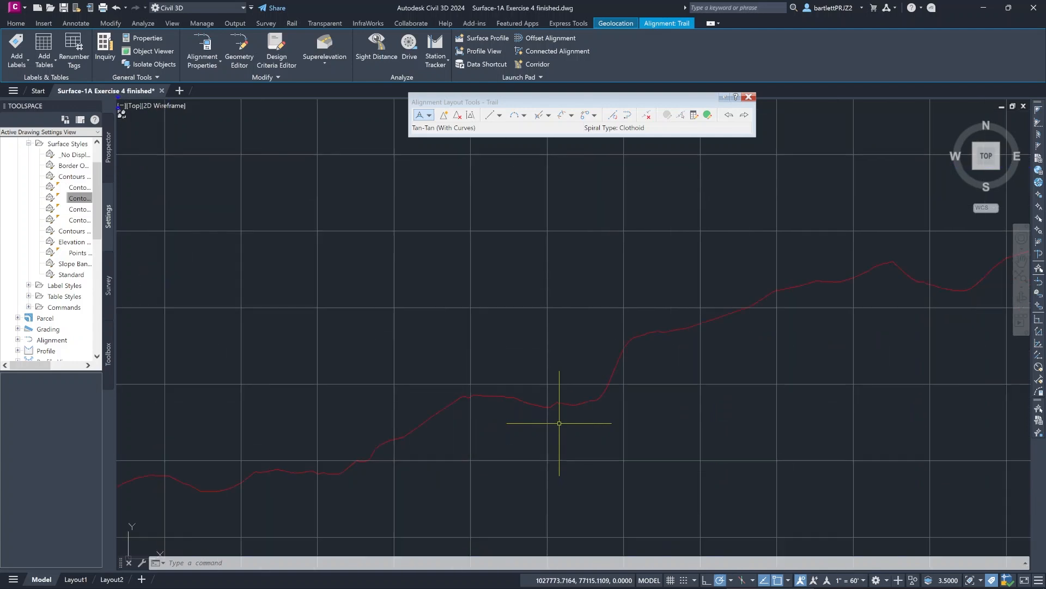
scroll(575, 408, "down", 4)
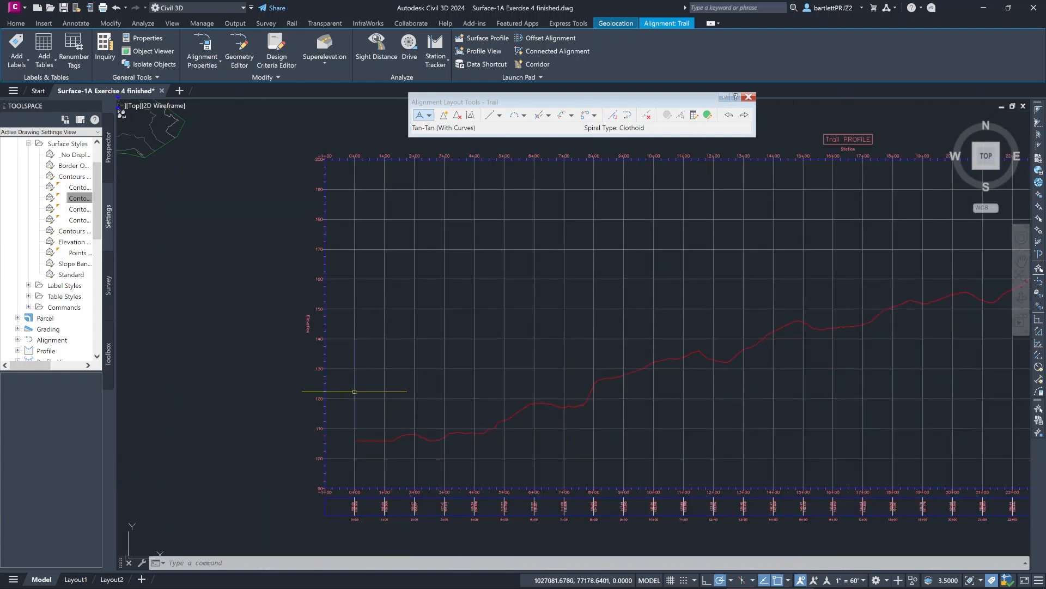
scroll(221, 355, "down", 3)
- Move the Trail alignment's two northernmost western PIs, beyond the curves near stations 8+00 and 17+00, southeast to tighten those switchbacks
mouse_move(218, 355)
middle_mouse_down()
mouse_move(306, 364)
mouse_move(492, 429)
middle_mouse_up()
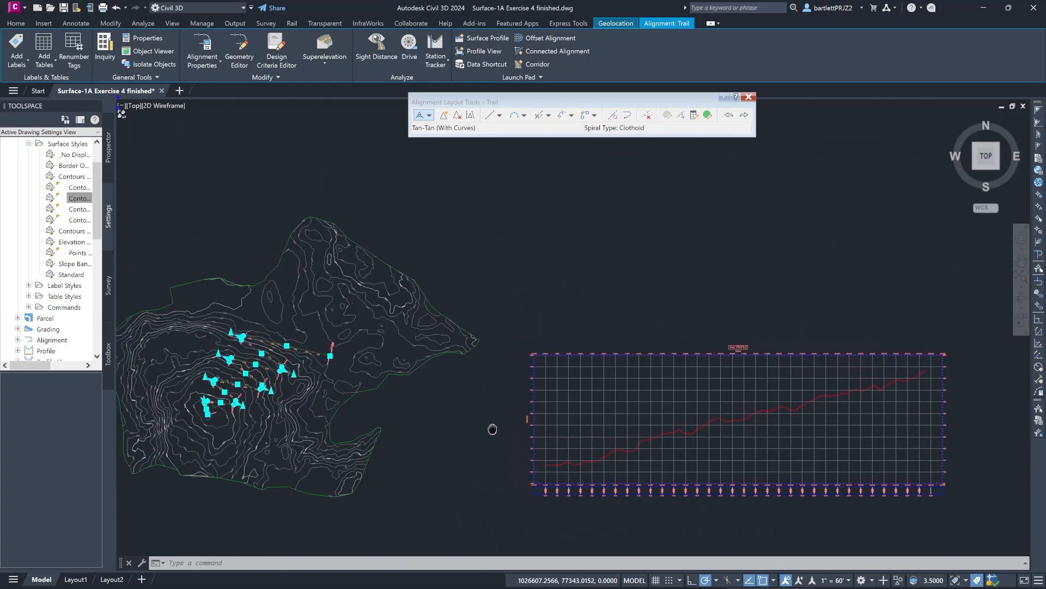
scroll(492, 427, "up", 1)
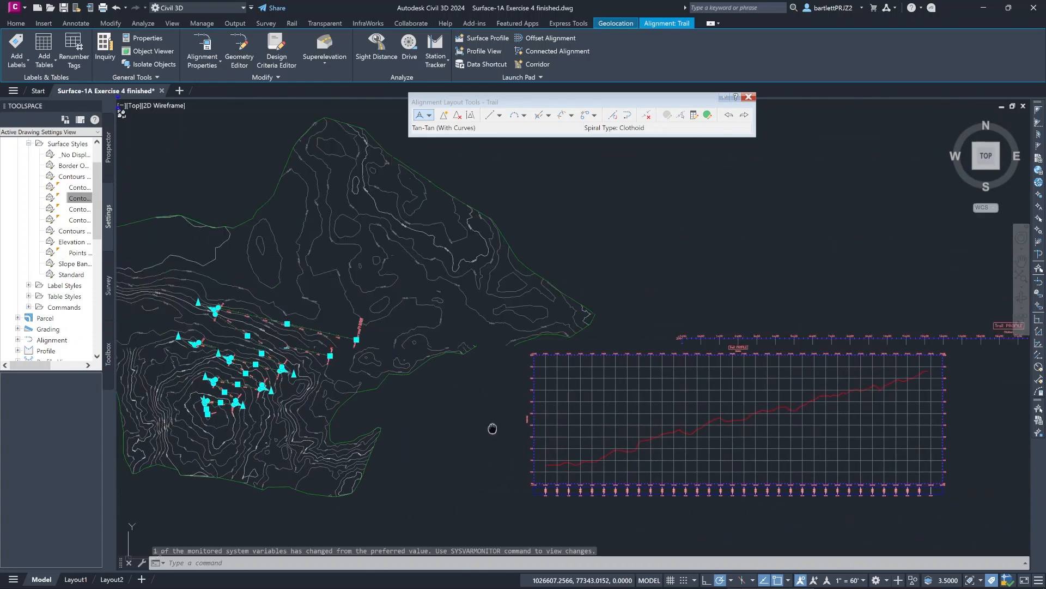
scroll(352, 280, "up", 2)
scroll(302, 352, "up", 4)
middle_click_drag(304, 348, 596, 381)
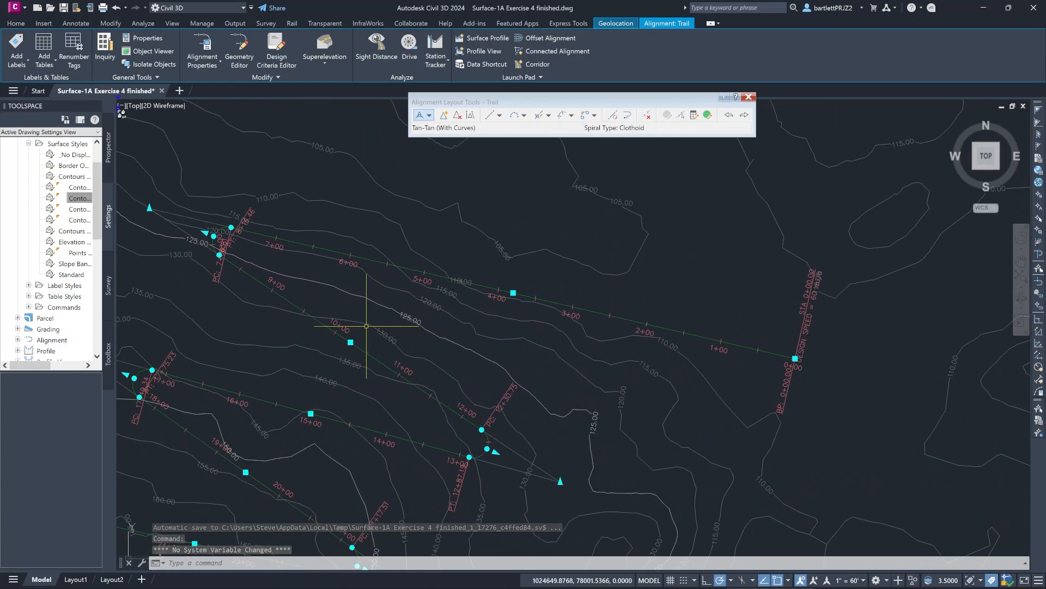
middle_click_drag(362, 311, 432, 352)
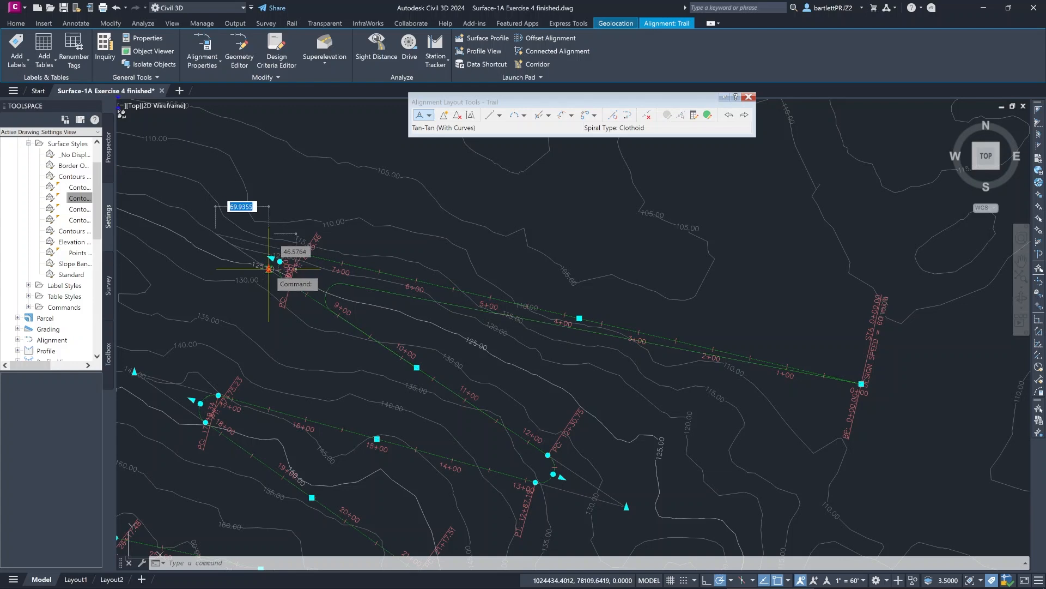
left_click(271, 267)
middle_click_drag(211, 304, 288, 273)
left_click(214, 340)
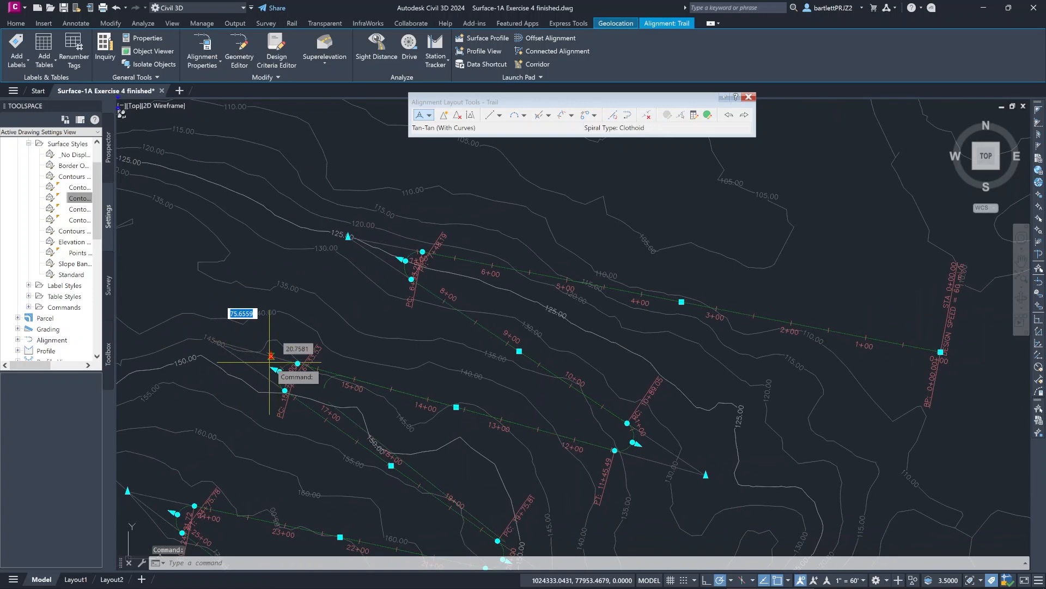
left_click(250, 366)
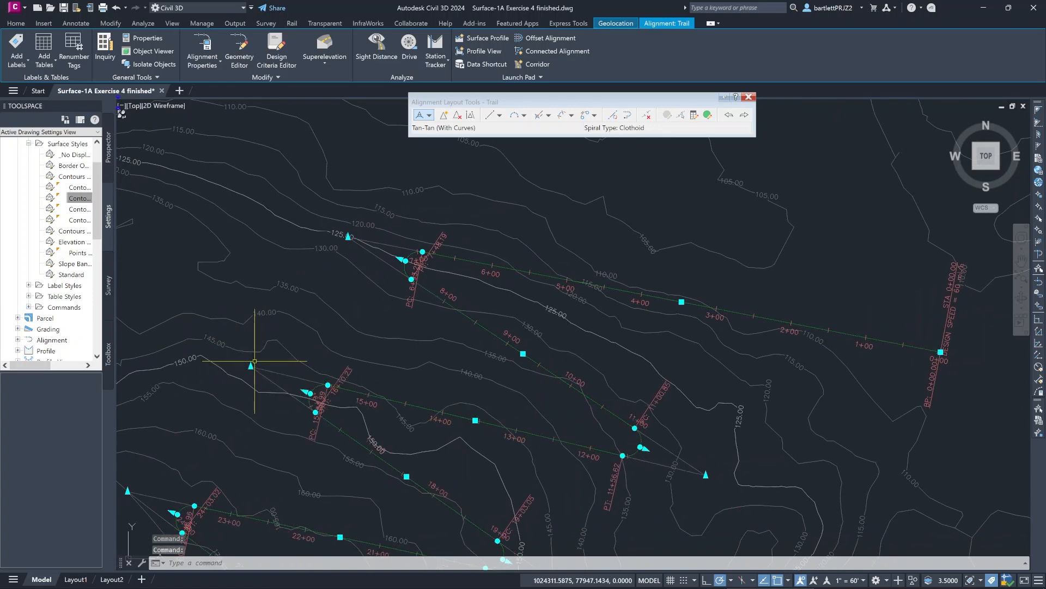
- Move the Trail alignment's northernmost eastern PI northwest, next to the end of the curve near station 11+50
scroll(550, 381, "down", 5)
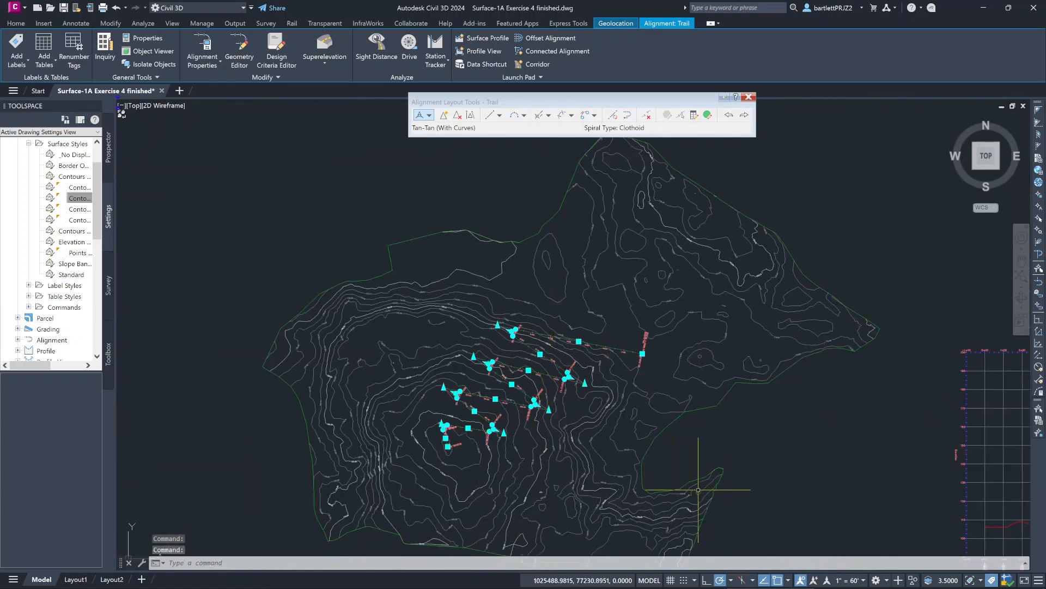
mouse_move(814, 499)
middle_mouse_down()
mouse_move(260, 402)
mouse_move(179, 421)
middle_mouse_up()
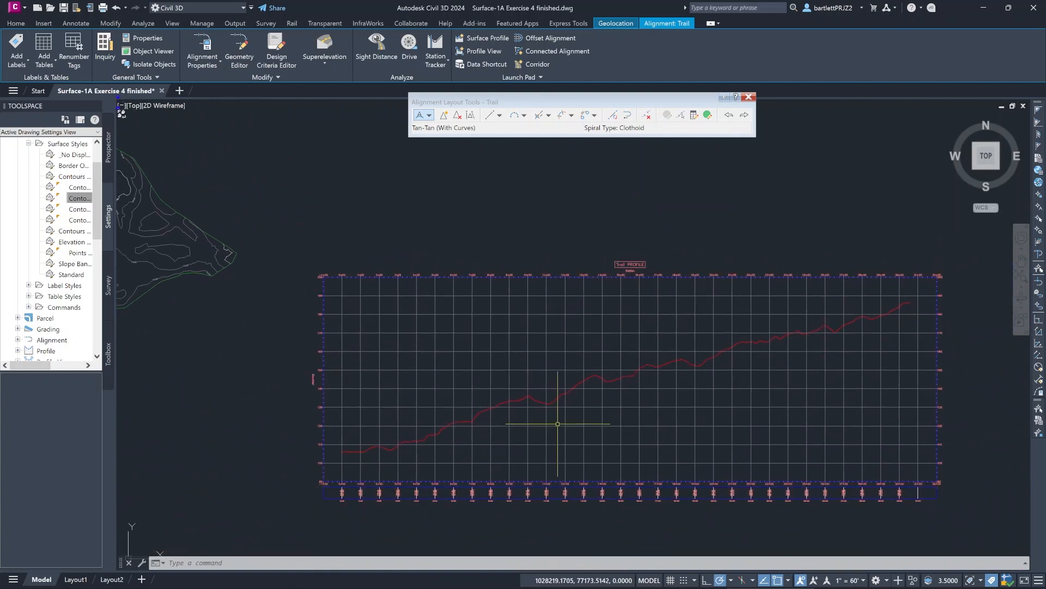
mouse_move(550, 403)
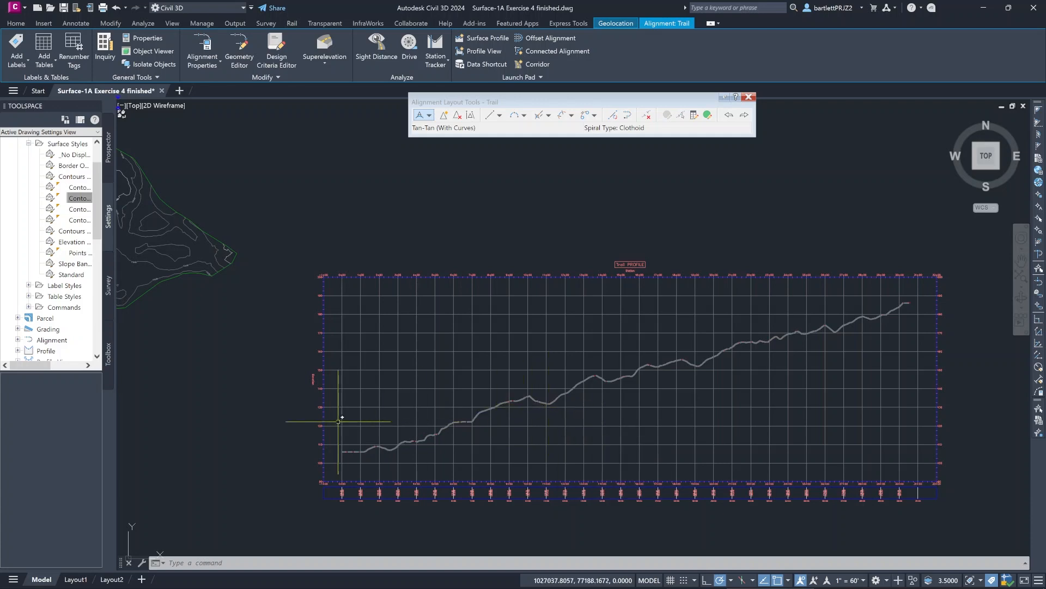
scroll(301, 407, "down", 2)
scroll(232, 402, "down", 1)
middle_click_drag(232, 402, 570, 439)
scroll(508, 417, "up", 1)
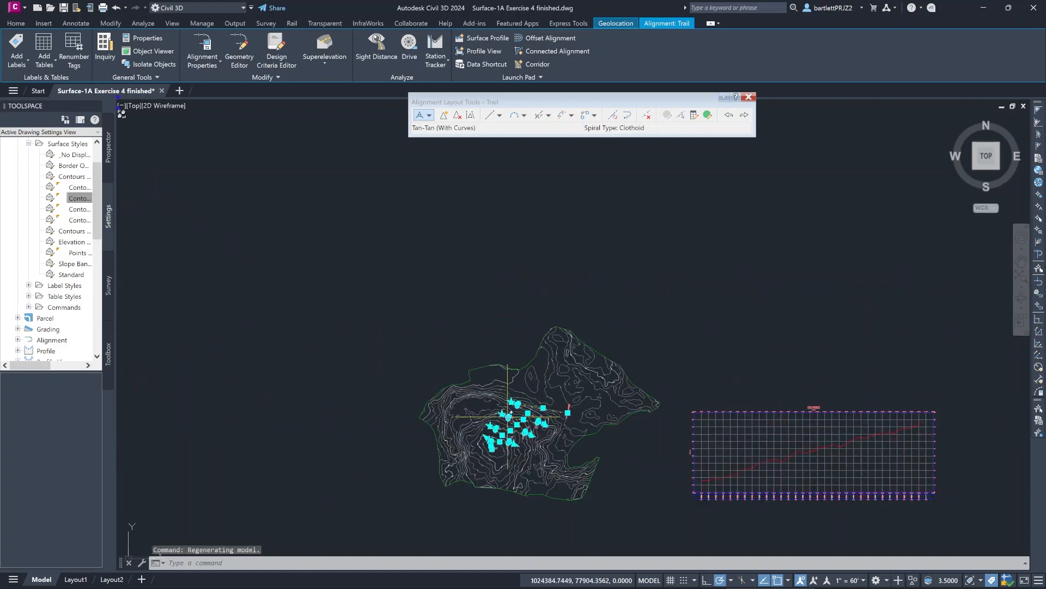
scroll(508, 416, "up", 3)
scroll(507, 429, "up", 2)
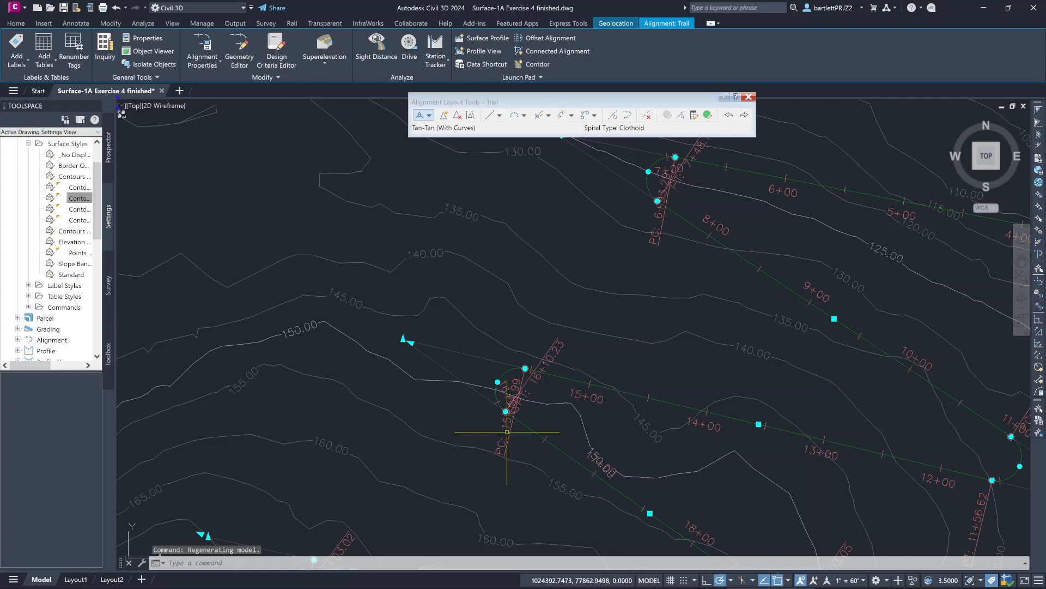
mouse_move(643, 420)
middle_mouse_down()
mouse_move(486, 425)
mouse_move(272, 383)
middle_mouse_up()
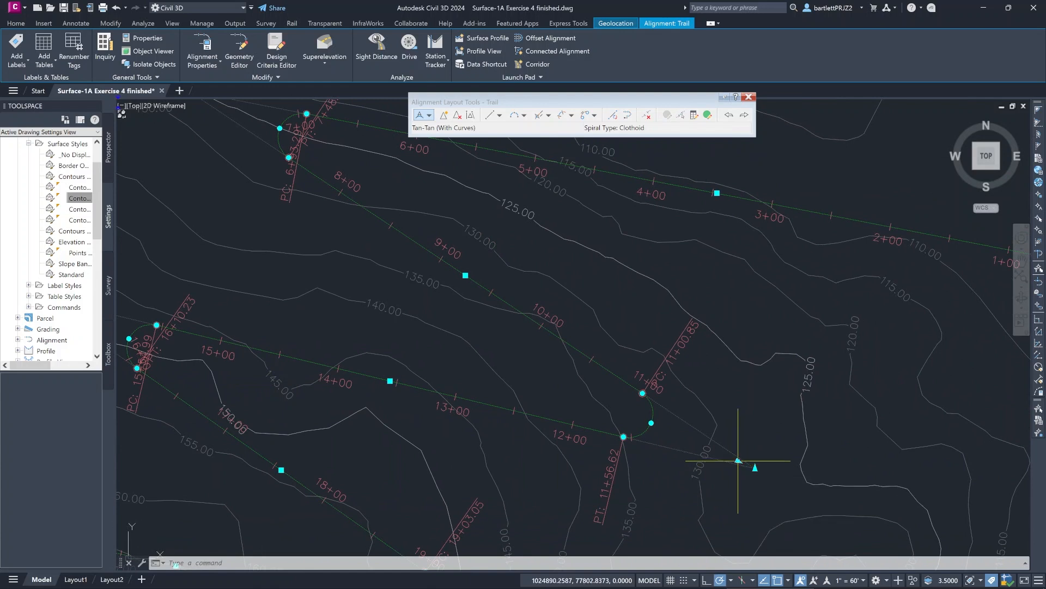
left_click(755, 468)
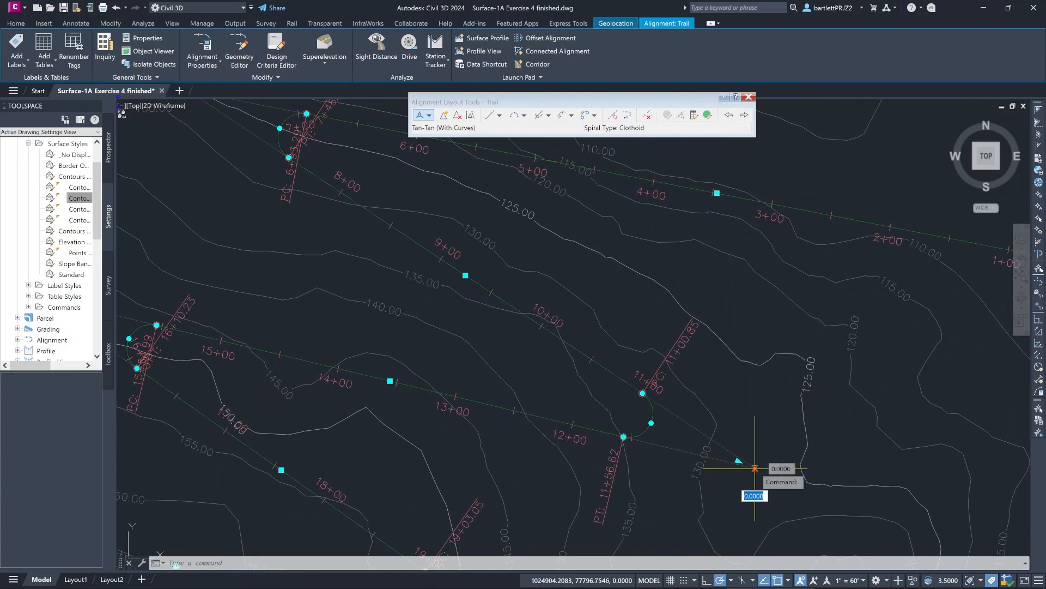
left_click(630, 436)
- Examine the updated EG ground line in the Trail profile view against the alignment, and deselect the alignment
scroll(672, 432, "down", 5)
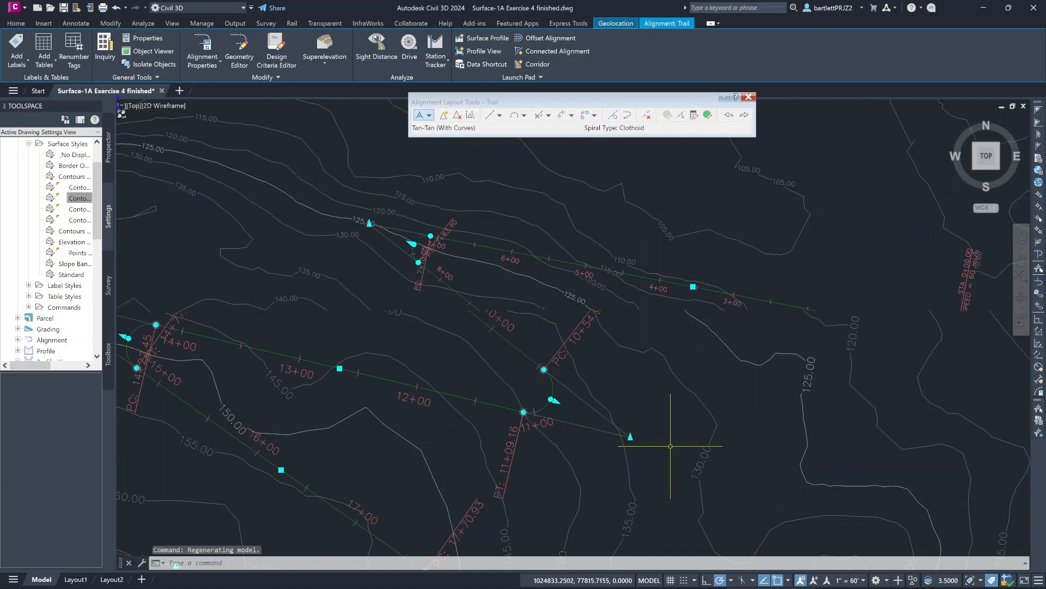
middle_click_drag(701, 479, 308, 391)
scroll(308, 390, "down", 5)
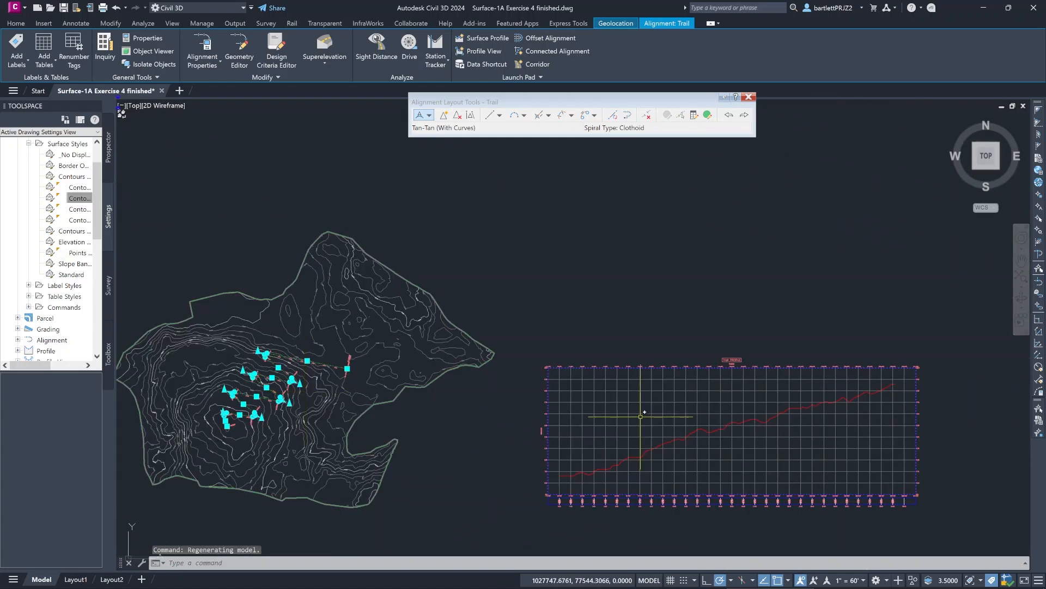
middle_click_drag(709, 440, 556, 419)
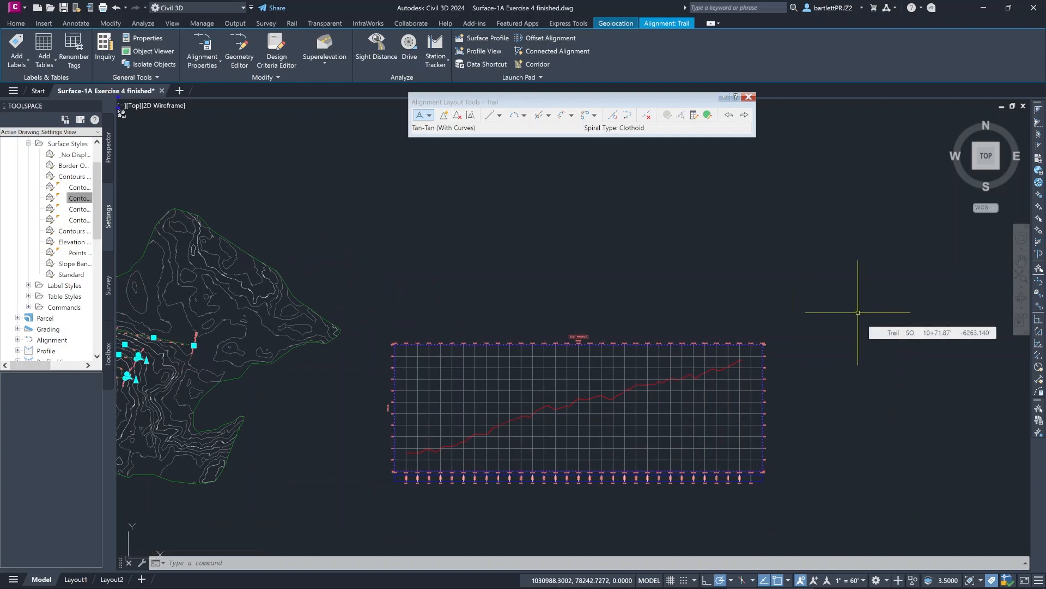
scroll(354, 234, "up", 2)
mouse_move(355, 234)
middle_mouse_down()
mouse_move(383, 236)
mouse_move(448, 197)
mouse_move(506, 218)
middle_mouse_up()
scroll(416, 198, "down", 2)
scroll(416, 198, "down", 3)
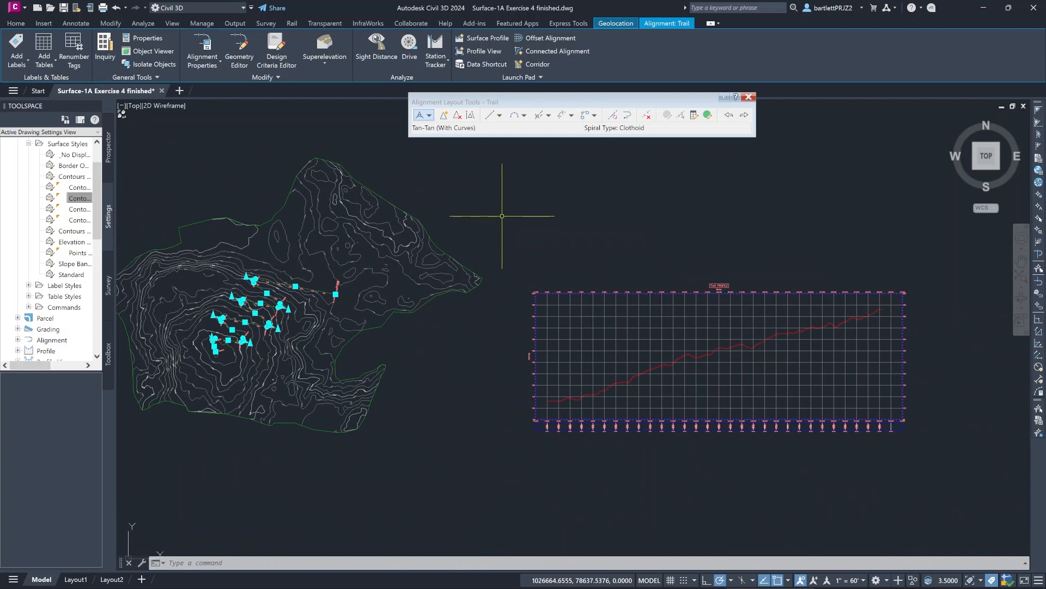
key("Escape")
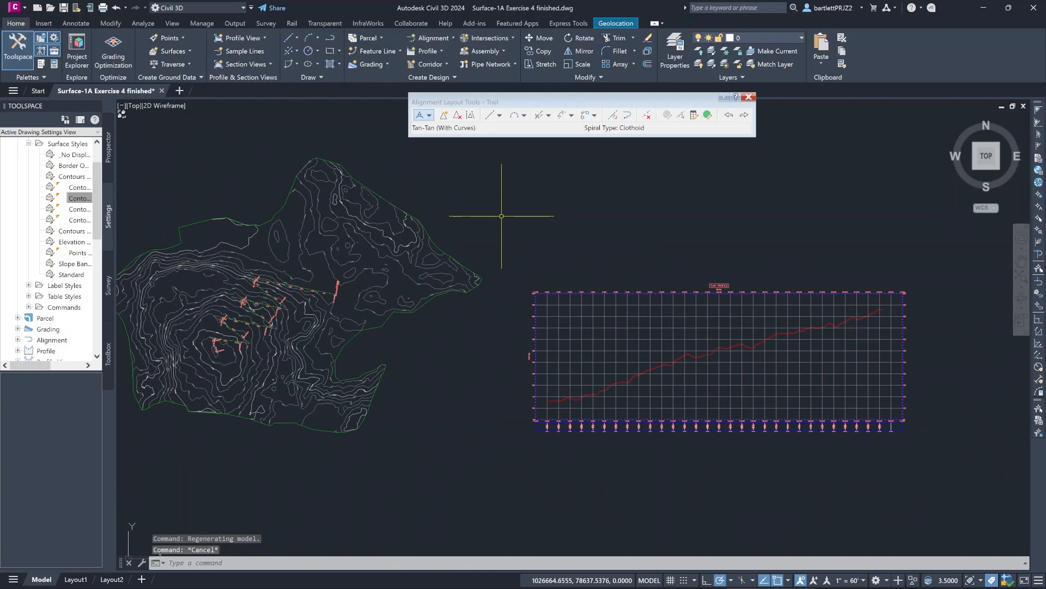
- Create a layout profile for the Trail alignment in its profile view, using the Design Profile style and no labels
middle_click_drag(552, 259, 501, 267)
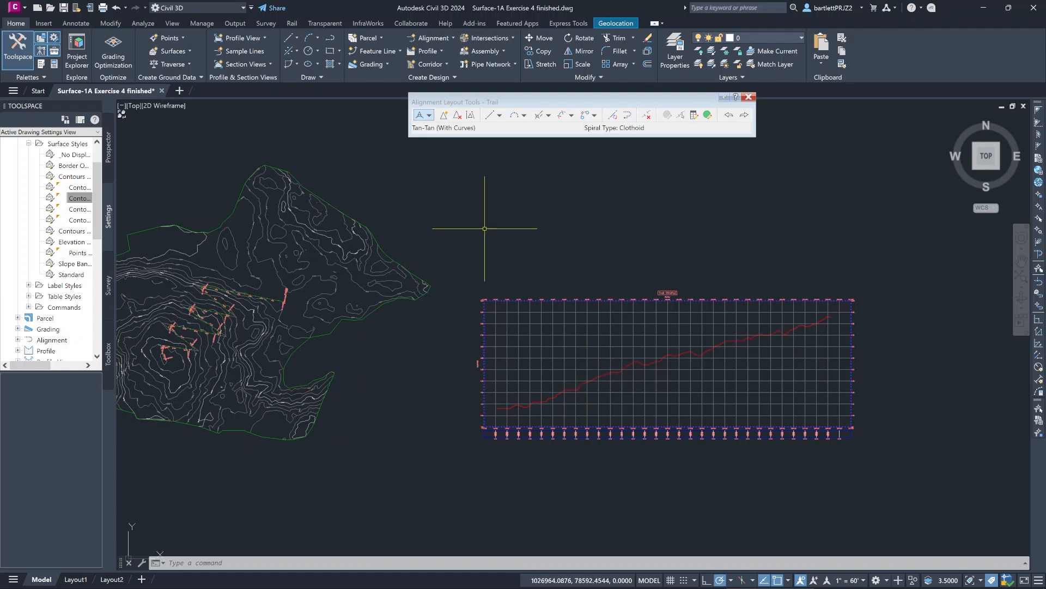
middle_click_drag(483, 226, 495, 240)
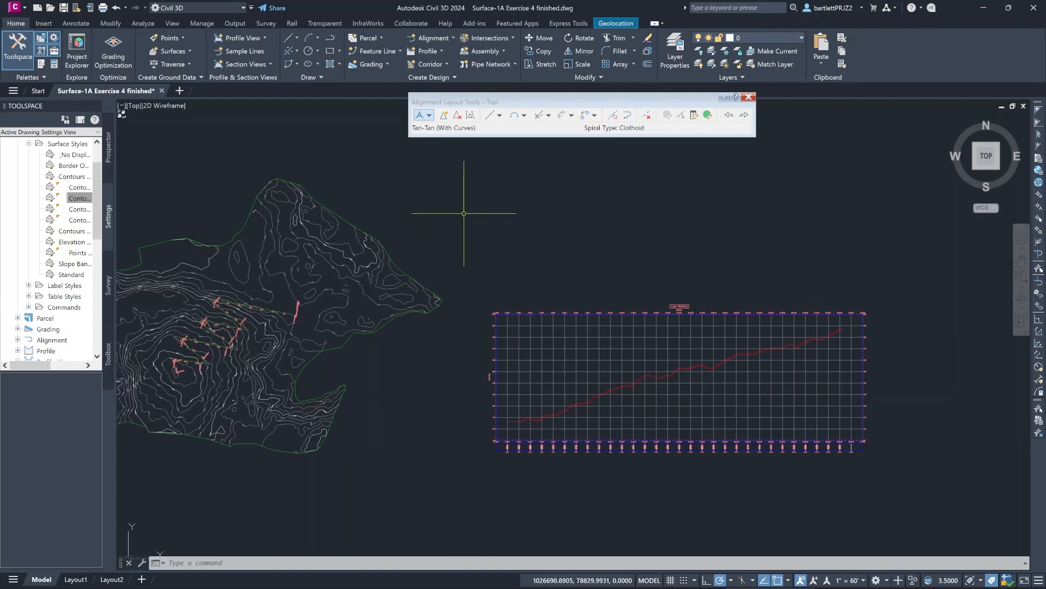
left_click(441, 50)
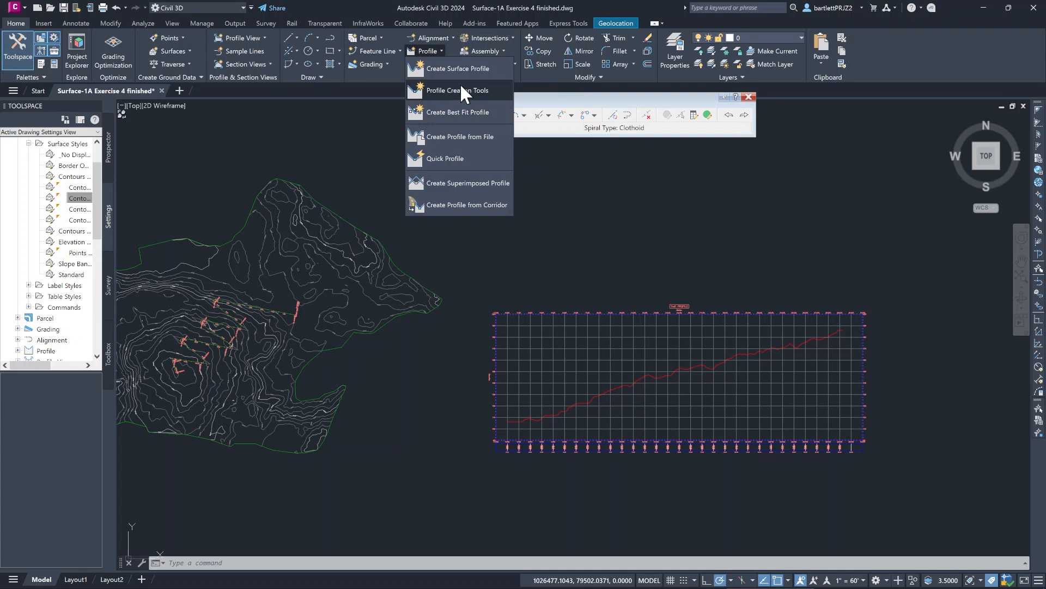
left_click(462, 91)
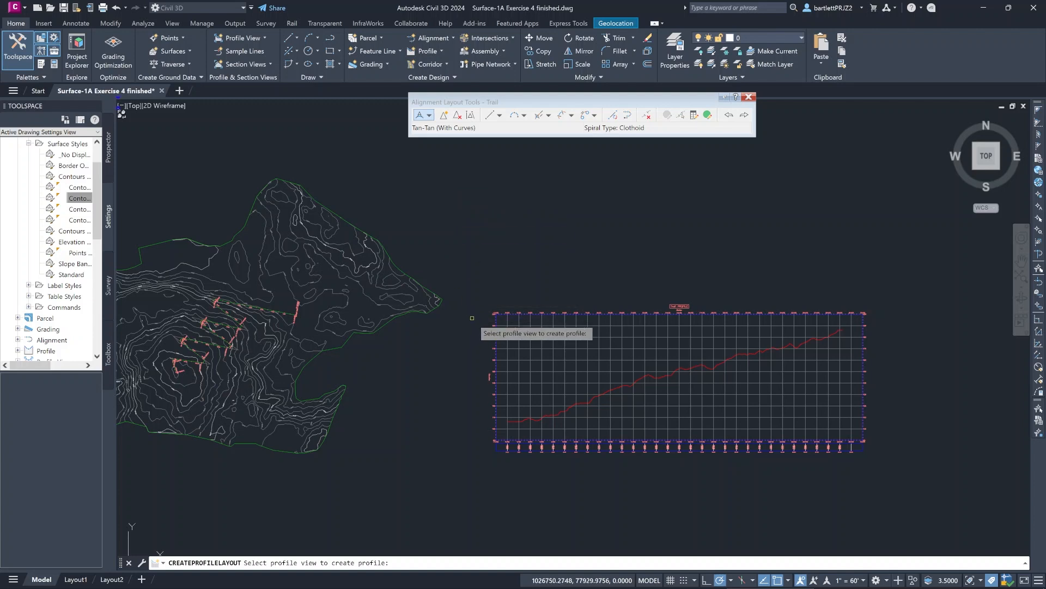
left_click(496, 336)
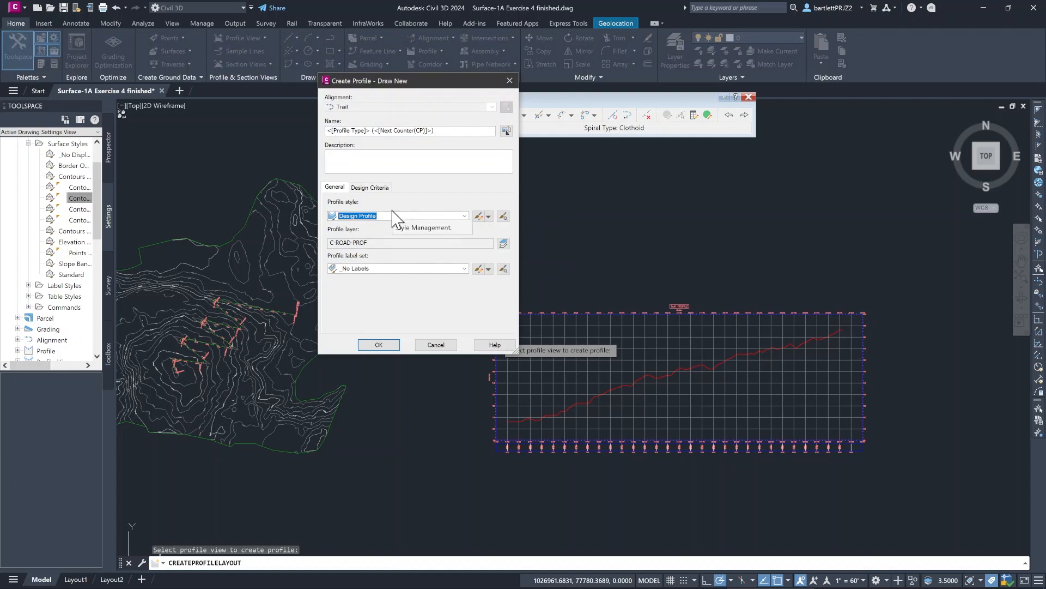
left_click(390, 341)
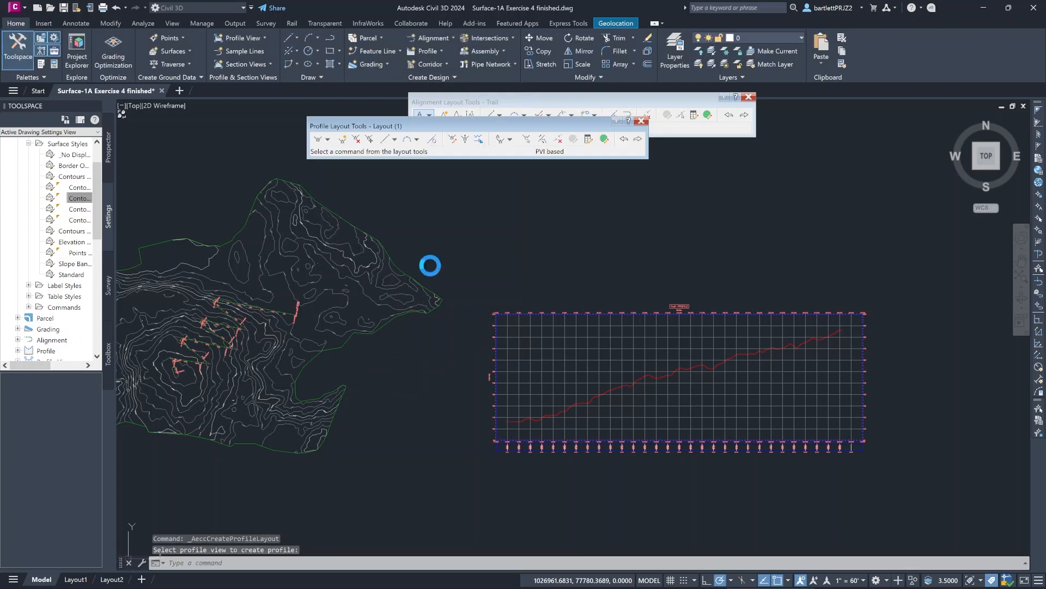
- Draw a single layout profile tangent without curves from the start to the end of the EG ground line in the Trail profile view
left_click_drag(452, 131, 555, 158)
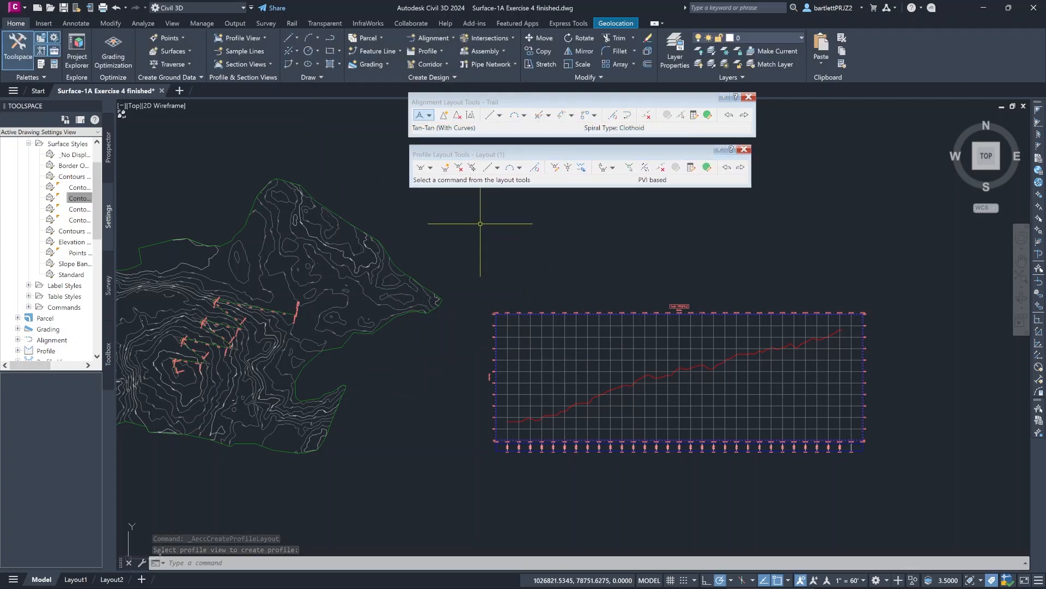
left_click(430, 170)
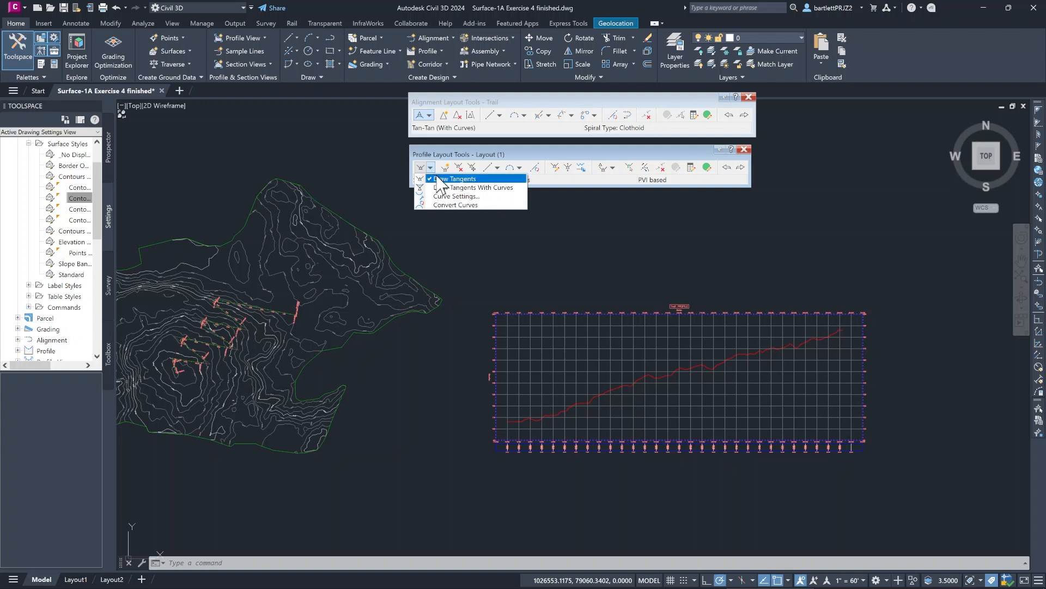
left_click(439, 180)
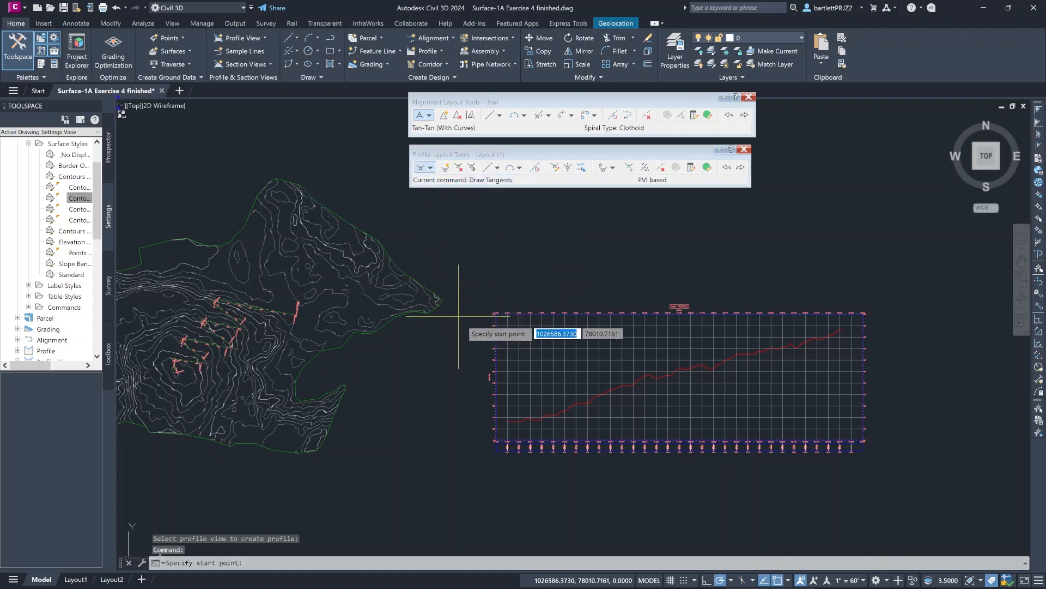
left_click(507, 420)
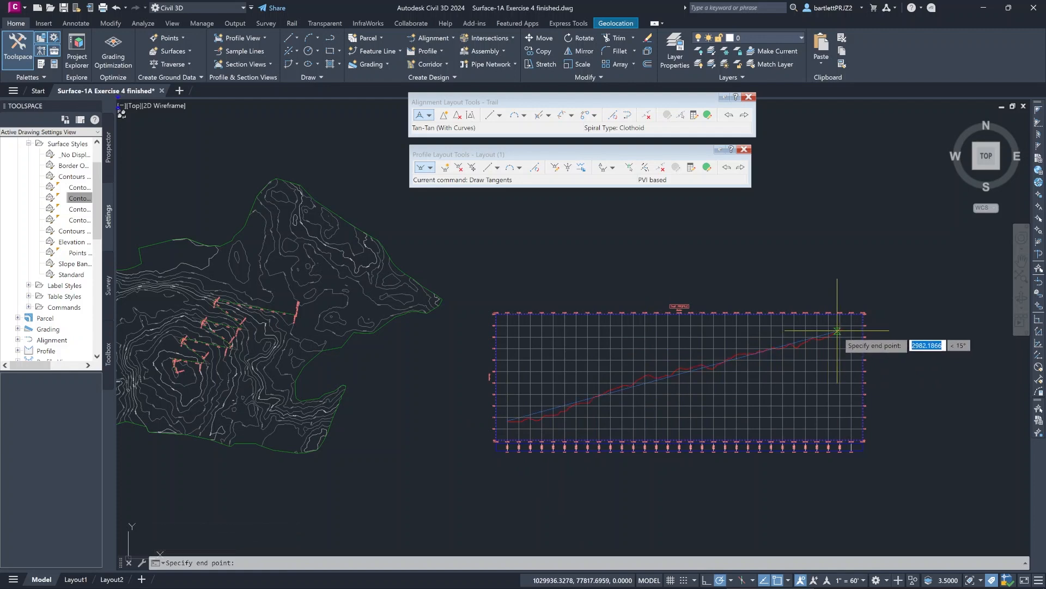
scroll(839, 331, "up", 4)
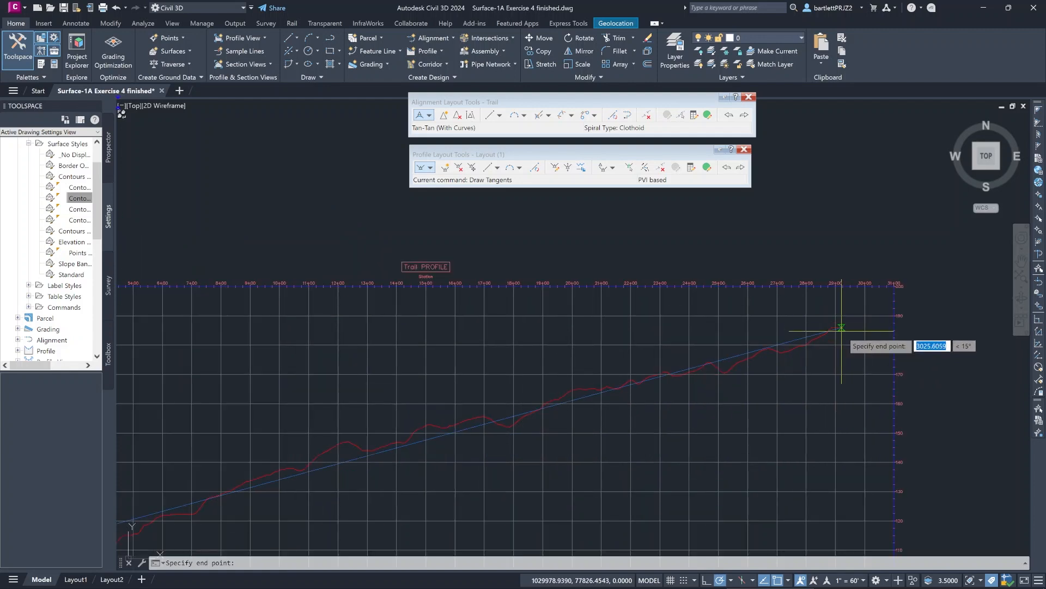
left_click(843, 328)
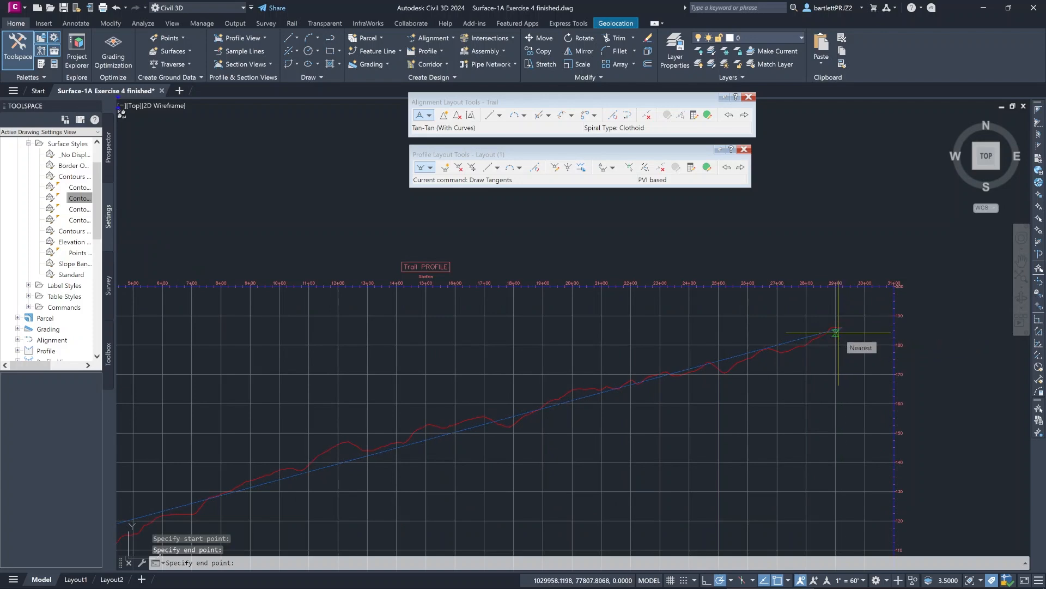
key("Return")
scroll(762, 365, "down", 5)
scroll(602, 349, "up", 2)
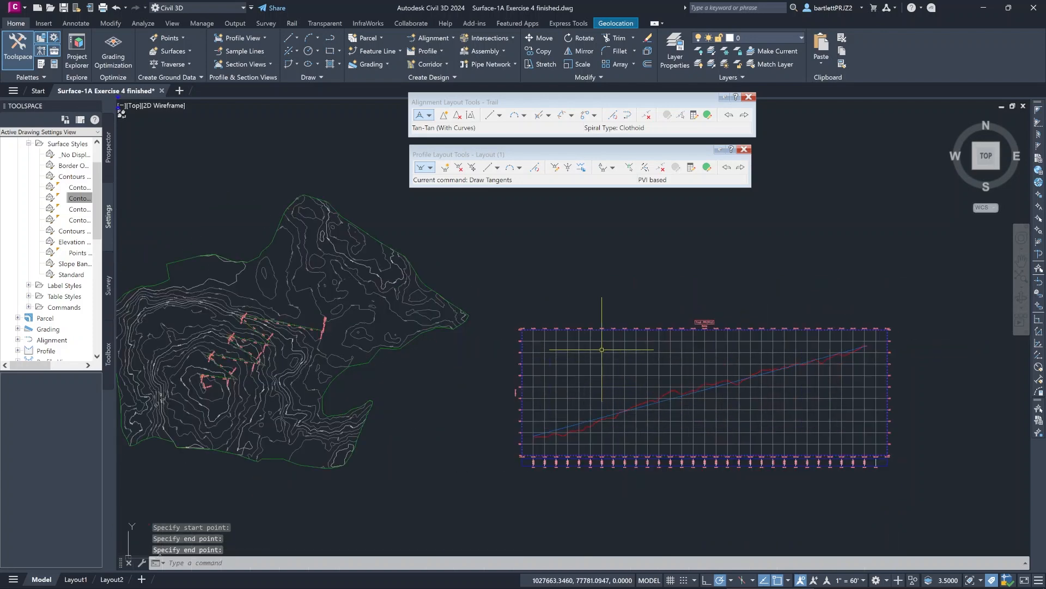
scroll(589, 336, "down", 2)
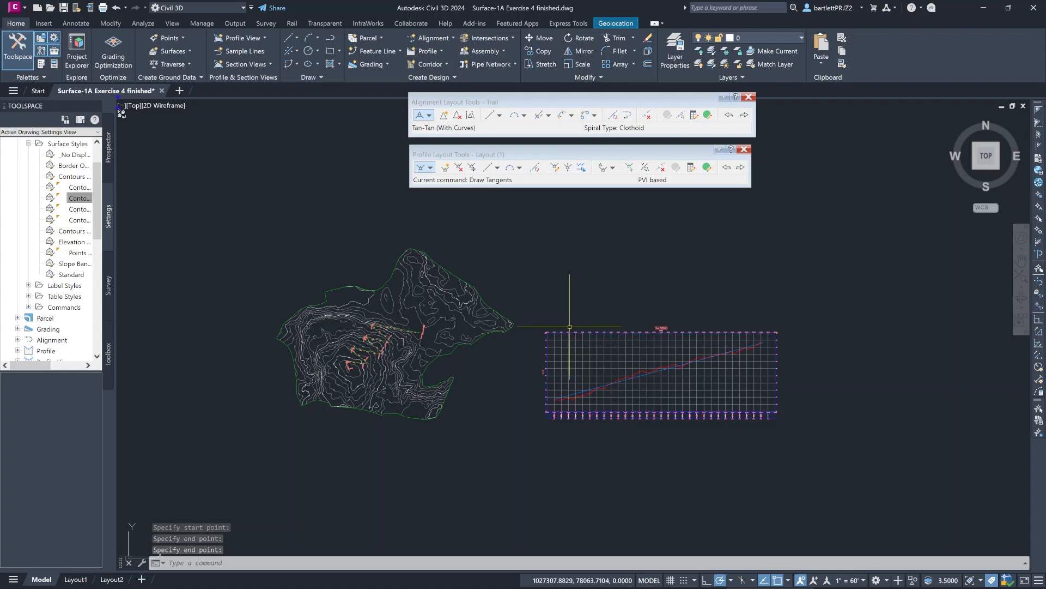
scroll(570, 327, "up", 2)
scroll(575, 315, "up", 2)
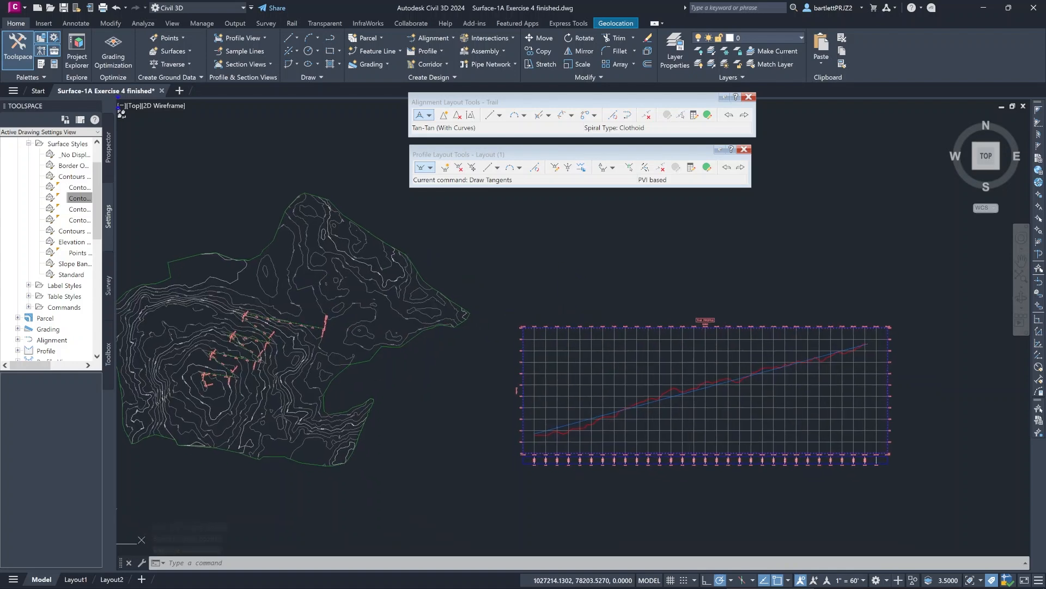
scroll(548, 300, "down", 3)
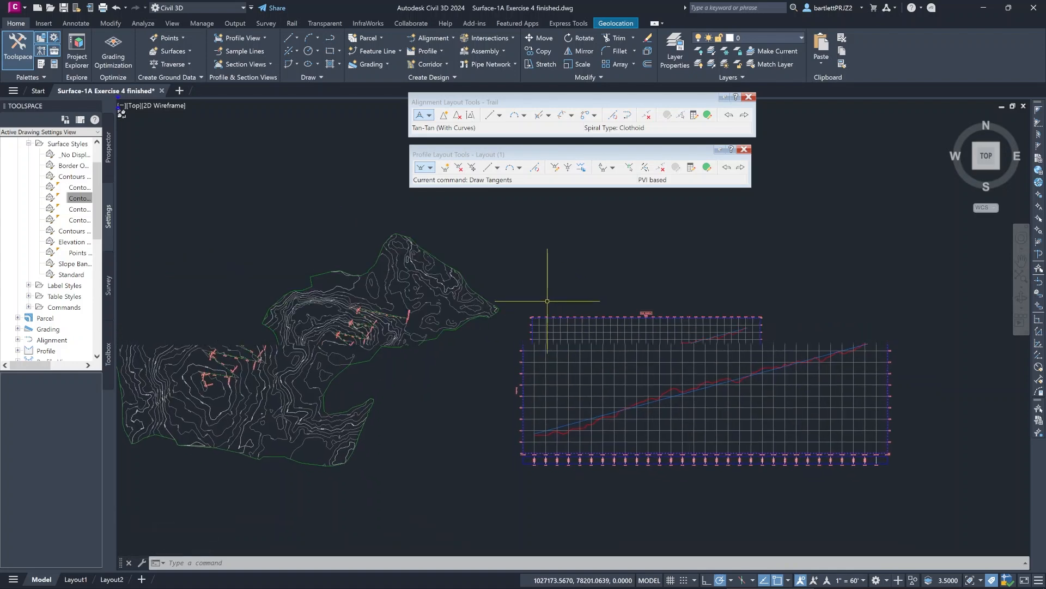
middle_click_drag(493, 444, 495, 465)
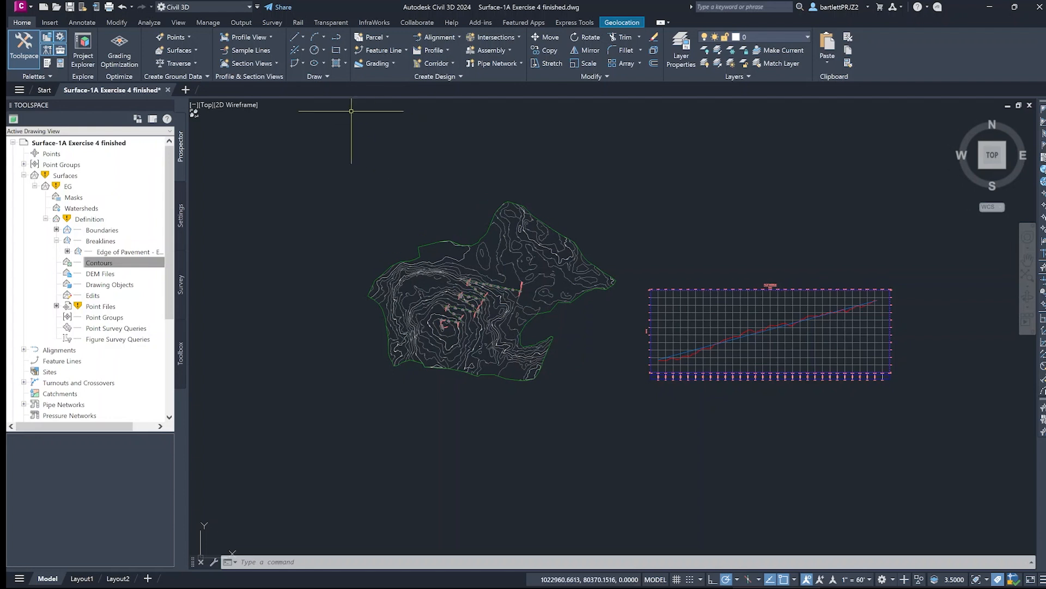
- Create a dynamically linked feature line from the Trail alignment in Site 1, using the Layout (1) profile and the default vertex weeding factors
left_click(405, 48)
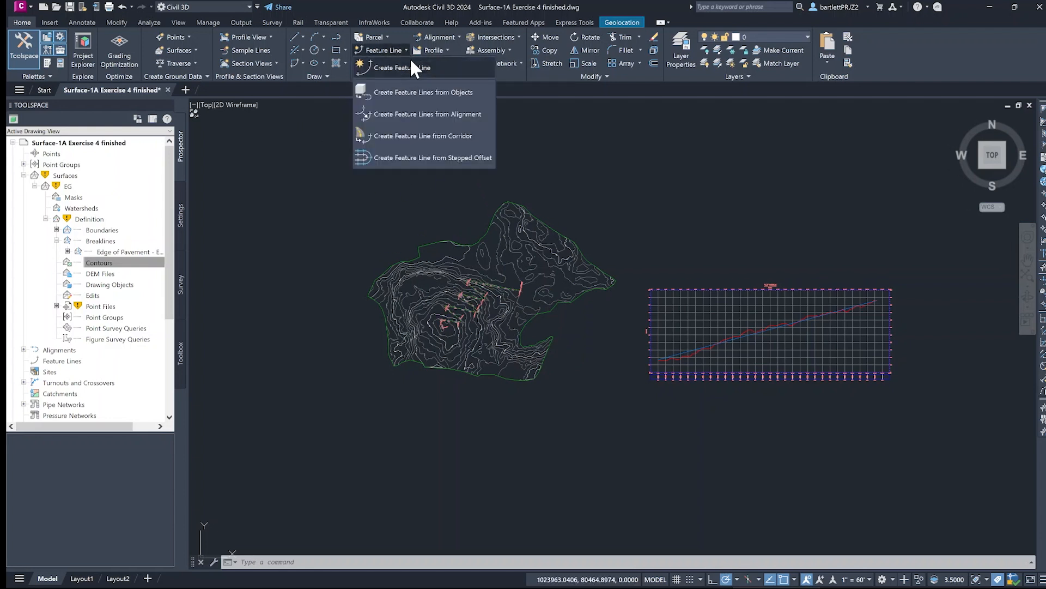
left_click(403, 114)
scroll(521, 275, "up", 5)
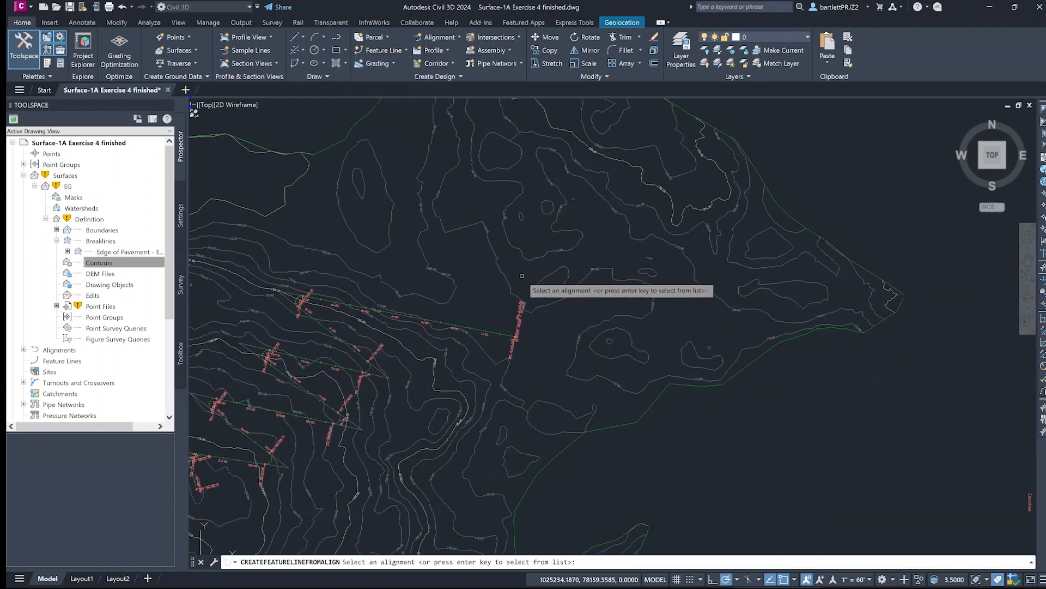
left_click(446, 322)
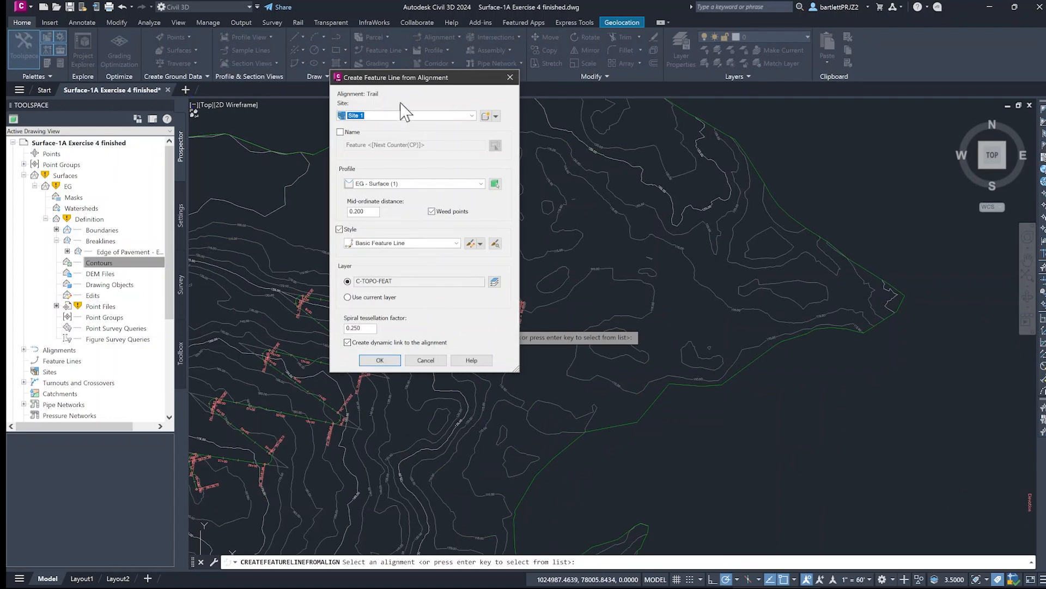
left_click(481, 184)
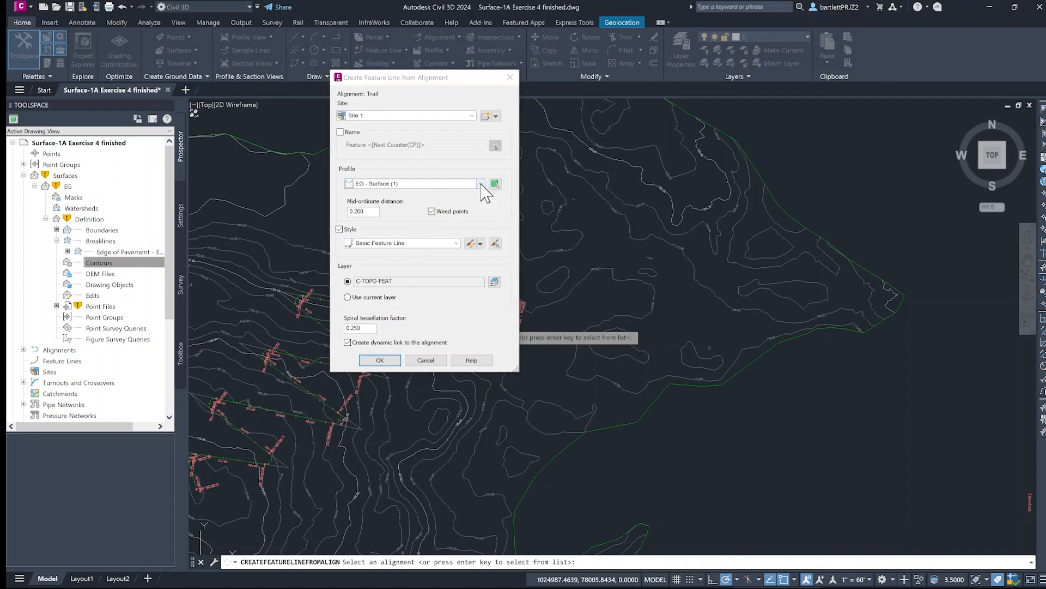
left_click(377, 203)
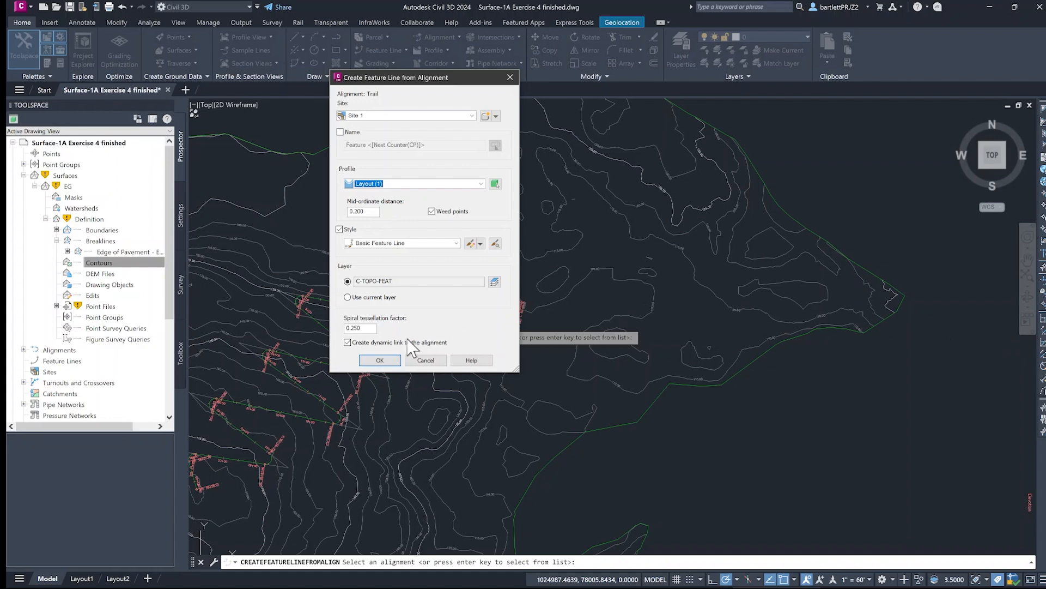
left_click(381, 358)
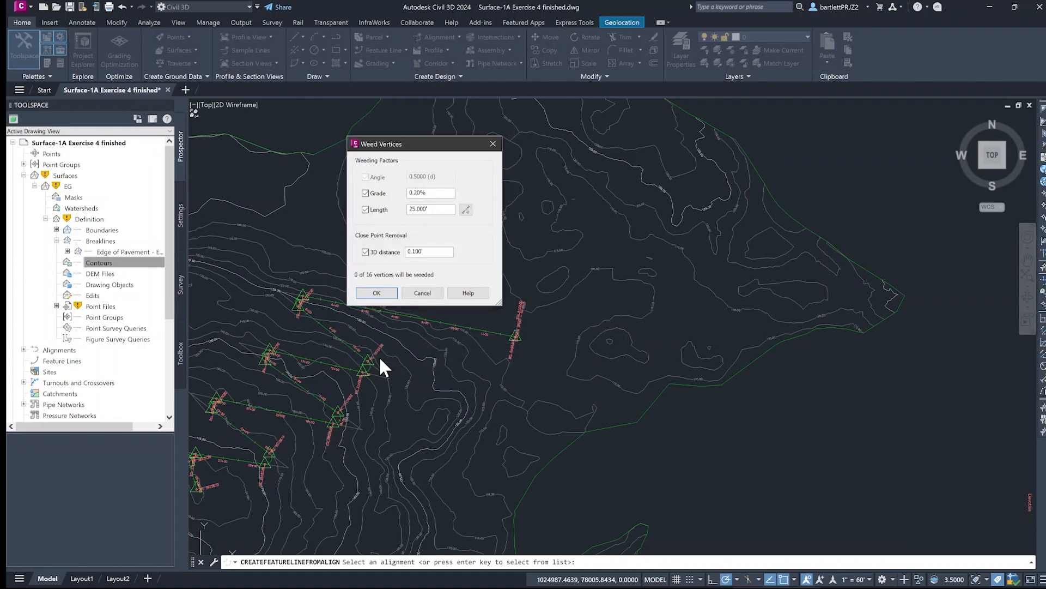
left_click(376, 294)
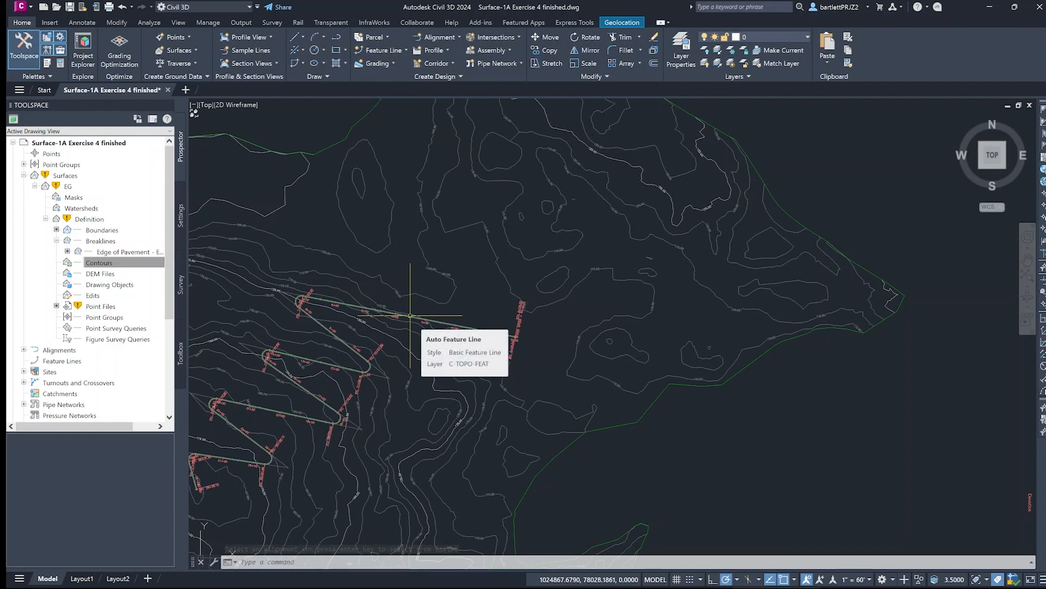
scroll(410, 315, "down", 6)
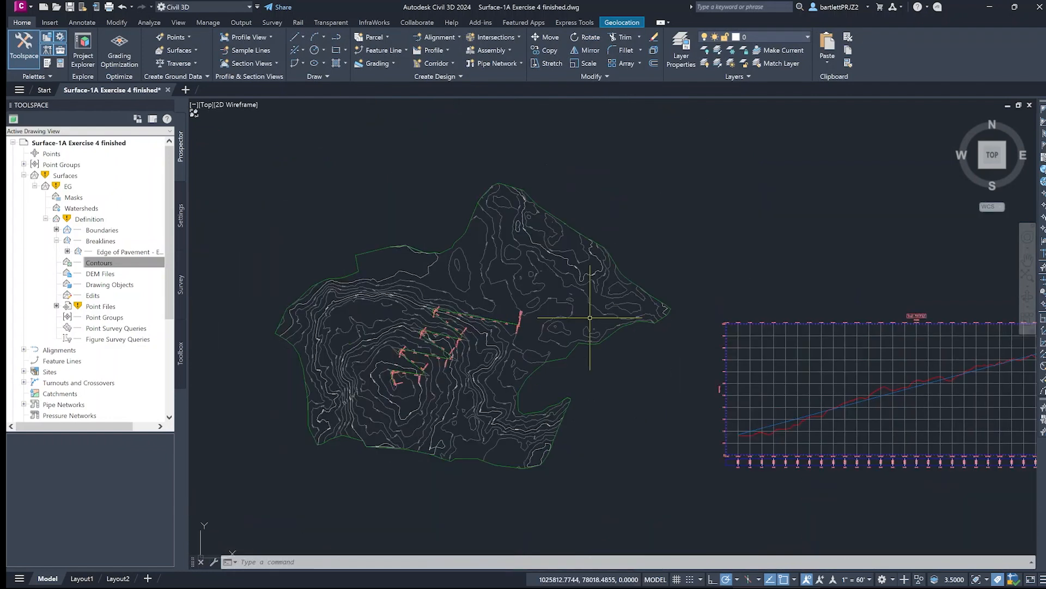
middle_click_drag(672, 327, 577, 298)
scroll(573, 303, "down", 2)
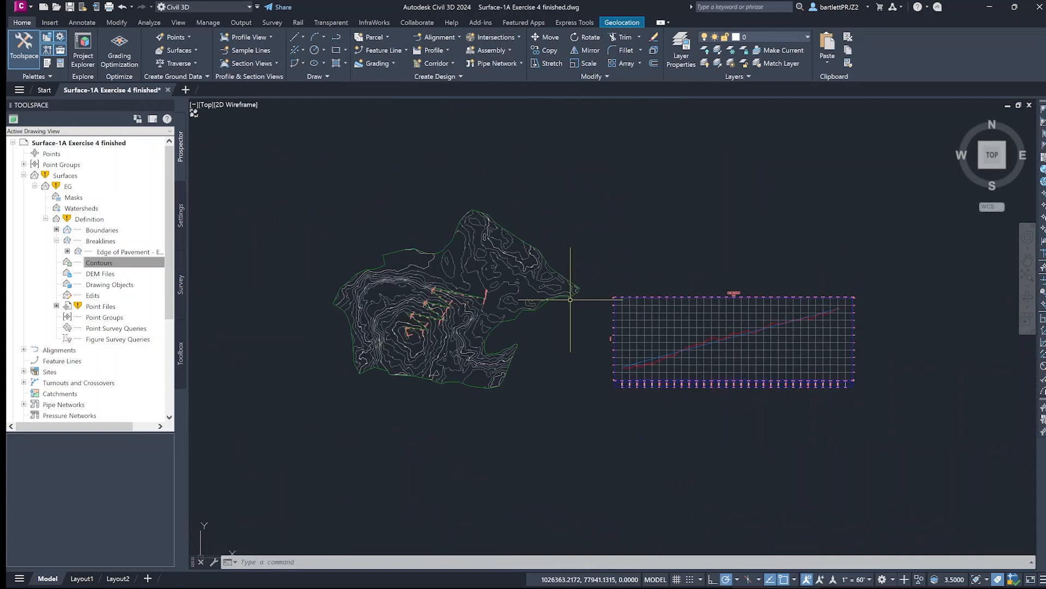
scroll(582, 266, "up", 2)
scroll(584, 267, "down", 2)
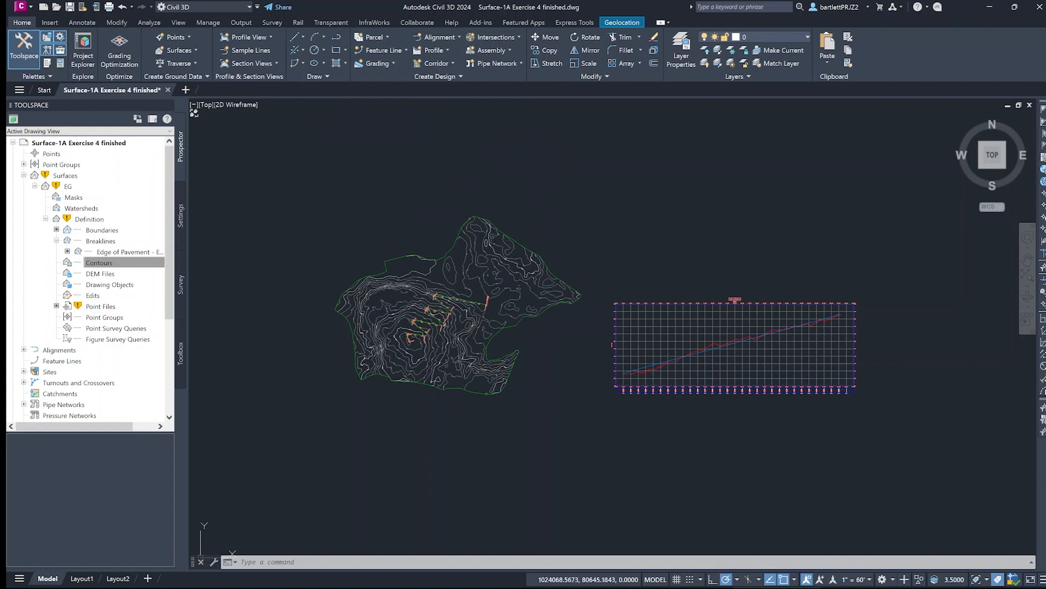
- Open the Grading Creation Tools and try to edit the distance of the Grade to Distance criteria
left_click(393, 62)
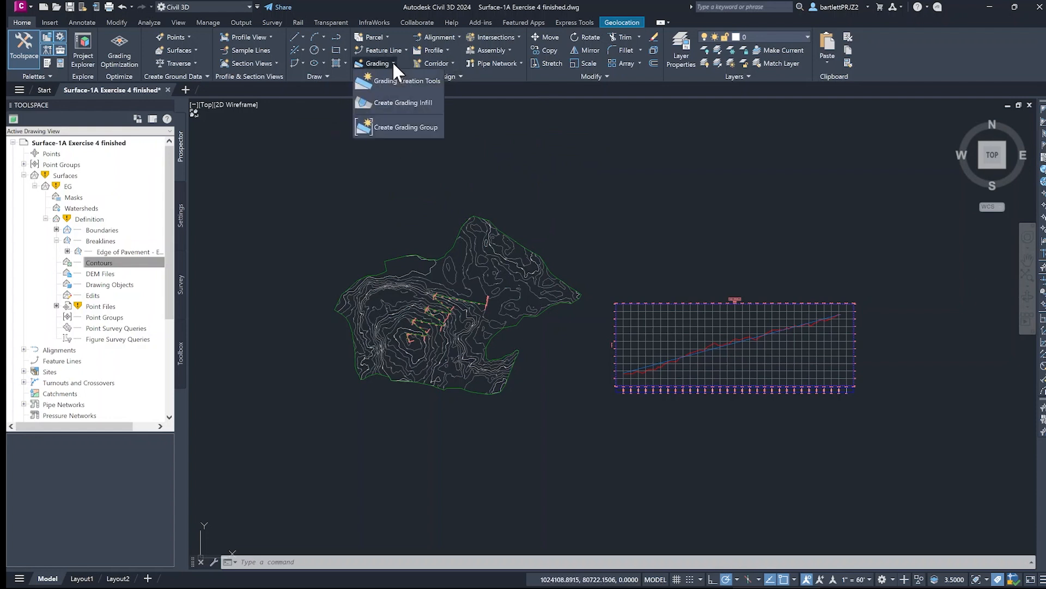
left_click(393, 84)
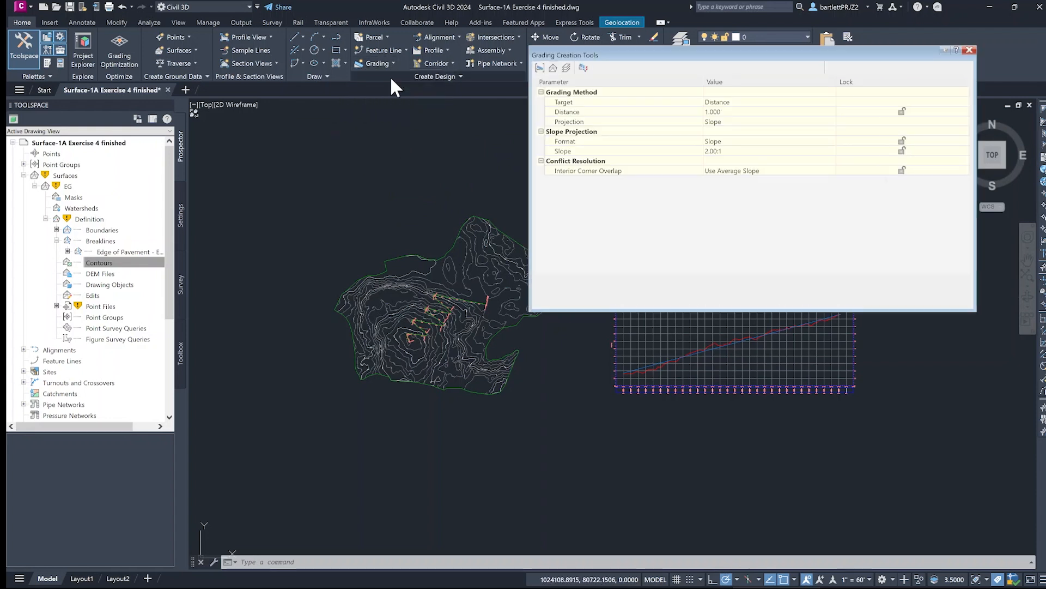
left_click(720, 104)
left_click(730, 112)
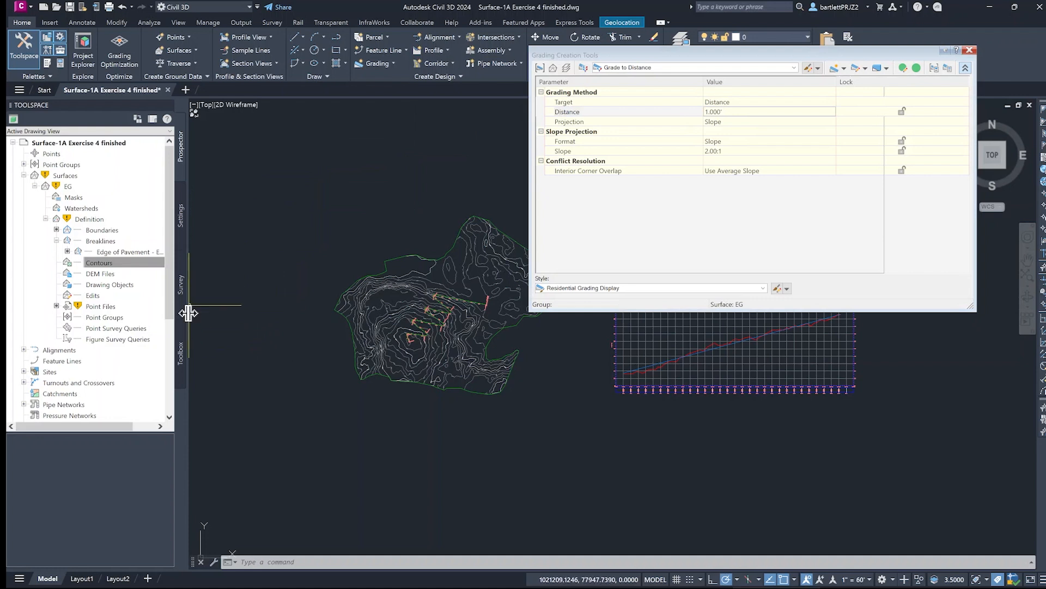
- Open the Grade to Distance criteria from the drawing's Basic Set of grading criteria for editing
left_click(180, 219)
left_click(23, 241)
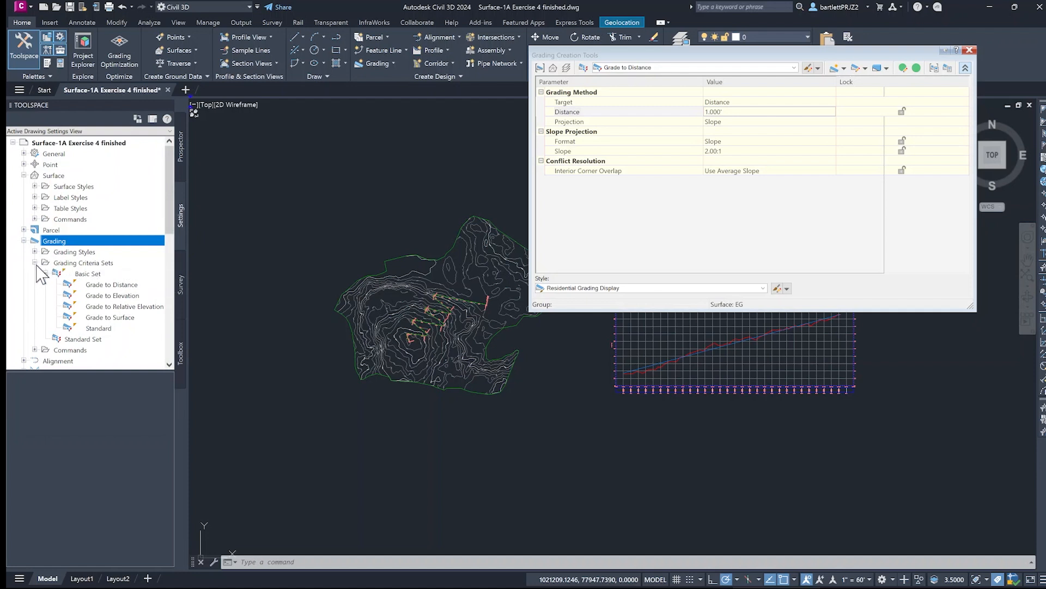
left_click(35, 263)
left_click(35, 263)
scroll(100, 289, "down", 1)
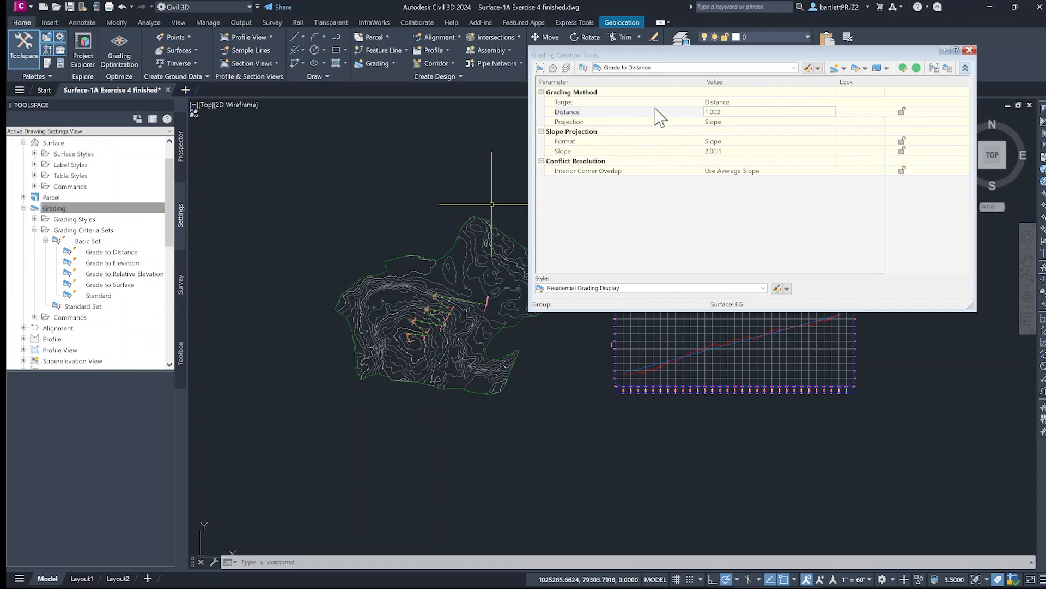
double_click(107, 251)
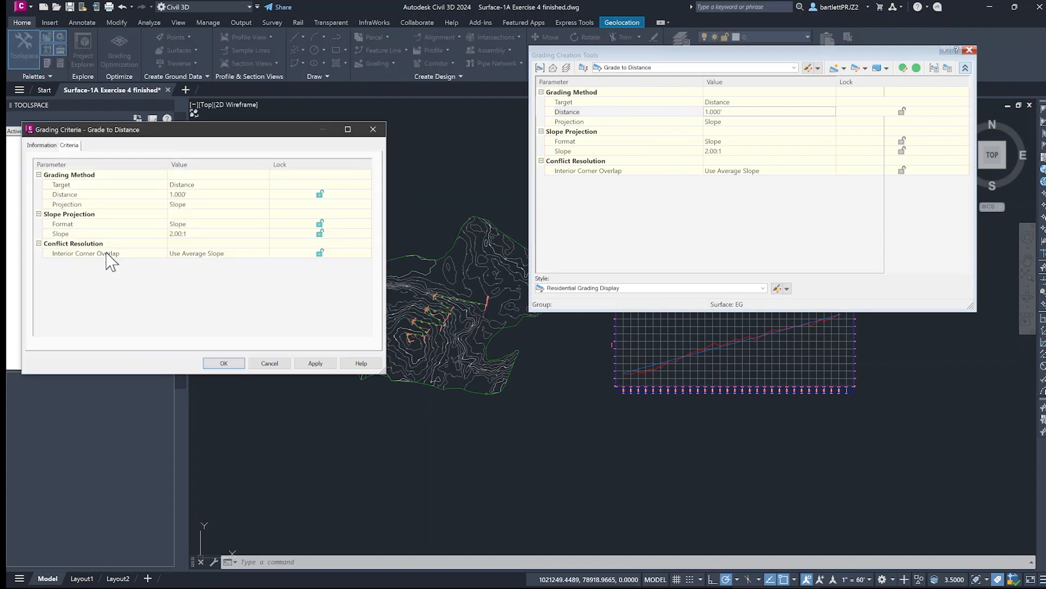
- Set the Grade to Distance criteria to a 3' distance, with Grade as the slope format and a grade of -2%
left_click(234, 195)
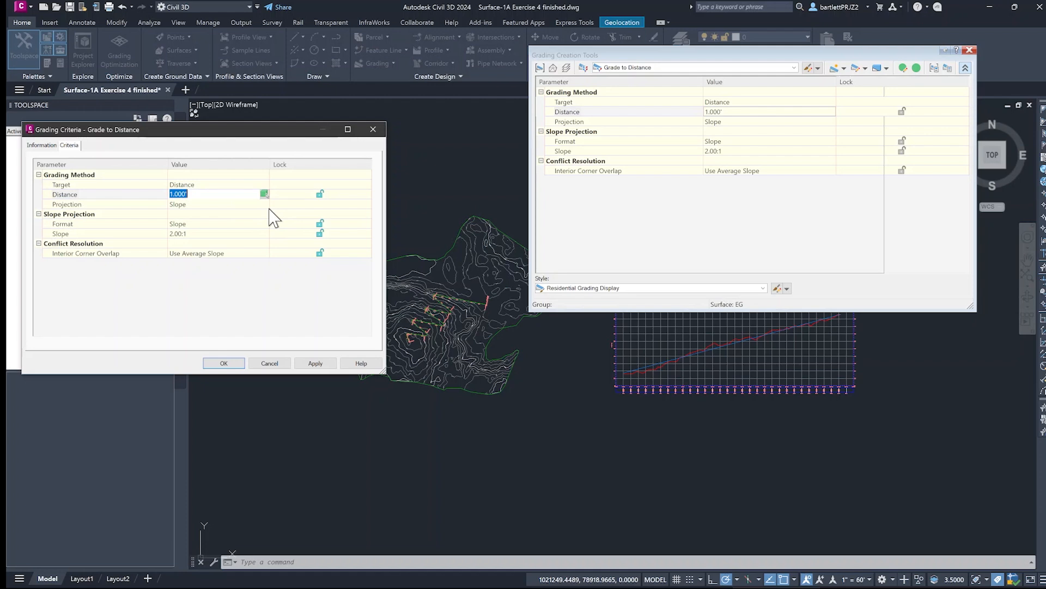
key("BackSpace")
type("3")
left_click(243, 234)
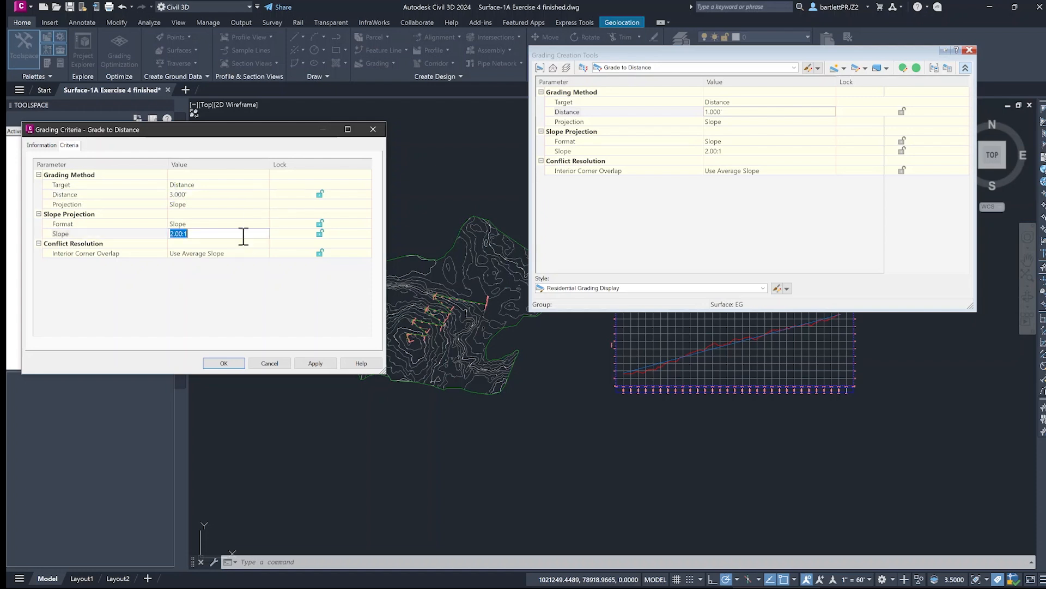
left_click(226, 223)
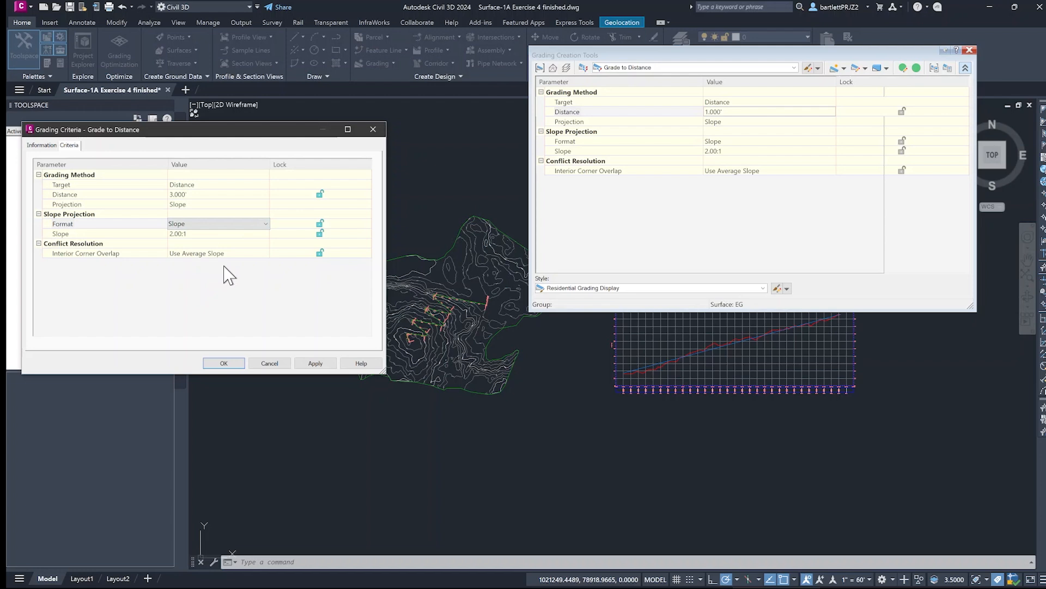
left_click(267, 223)
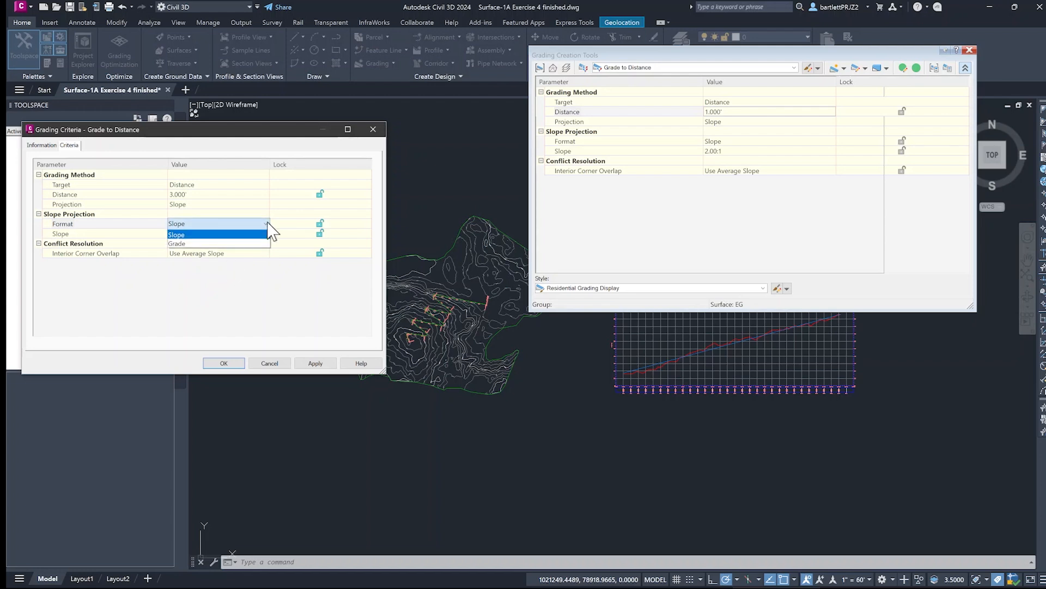
left_click(198, 244)
left_click(207, 233)
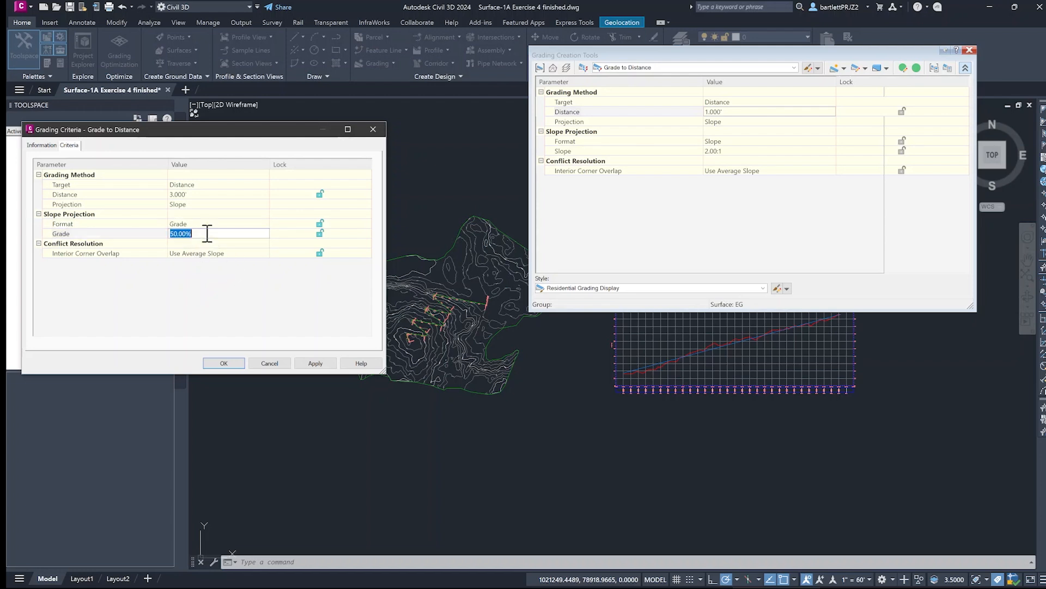
key("BackSpace")
type("-2")
left_click(223, 363)
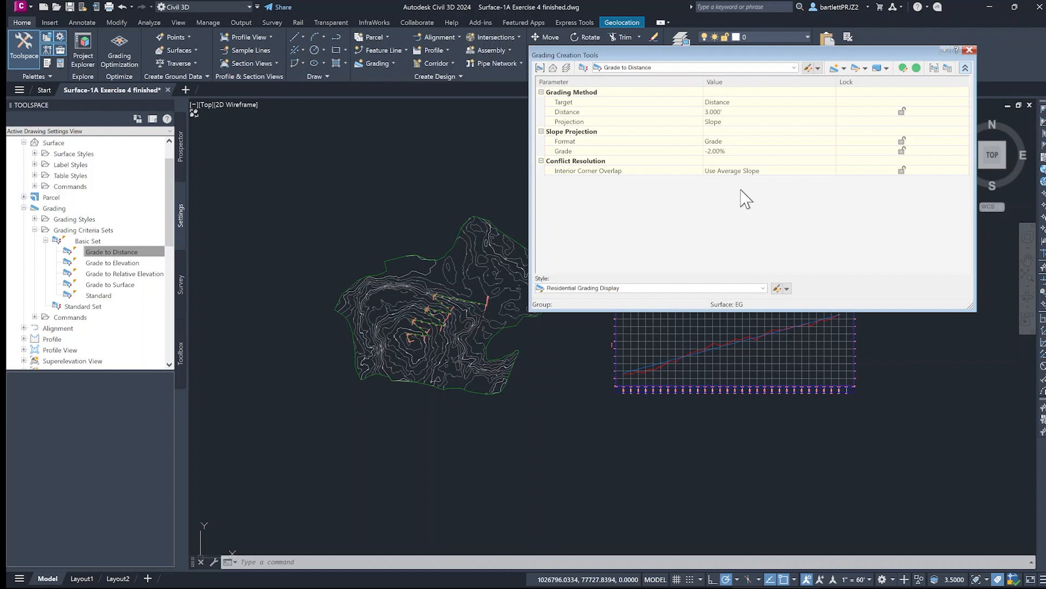
- Create a grading group with default settings and grade the Trail feature line's north side along its entire length at 3' and -2%
left_click(834, 69)
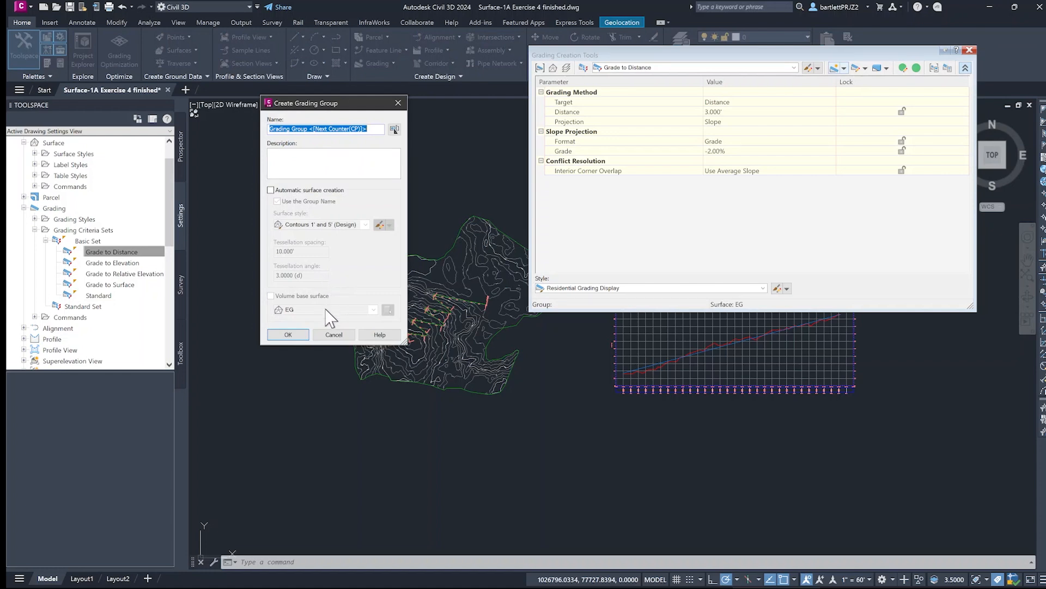
left_click(288, 335)
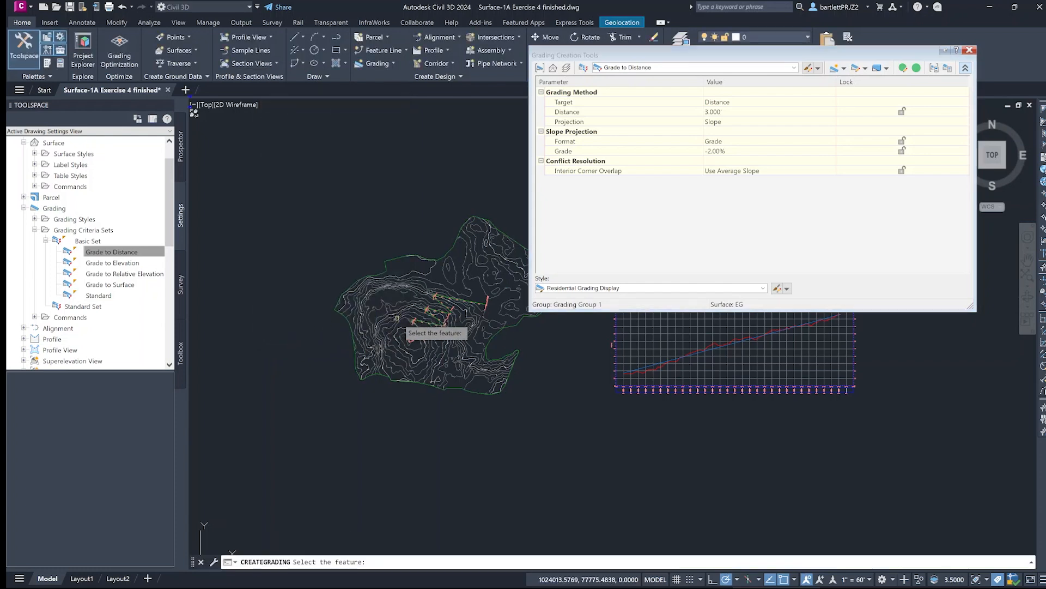
scroll(461, 299, "up", 2)
scroll(461, 299, "up", 3)
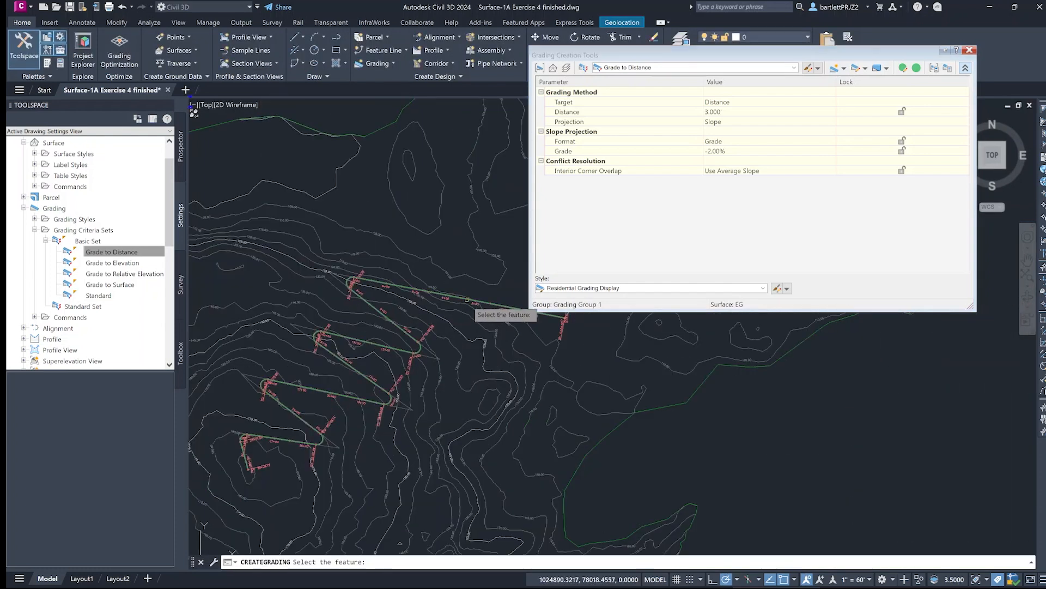
left_click(467, 298)
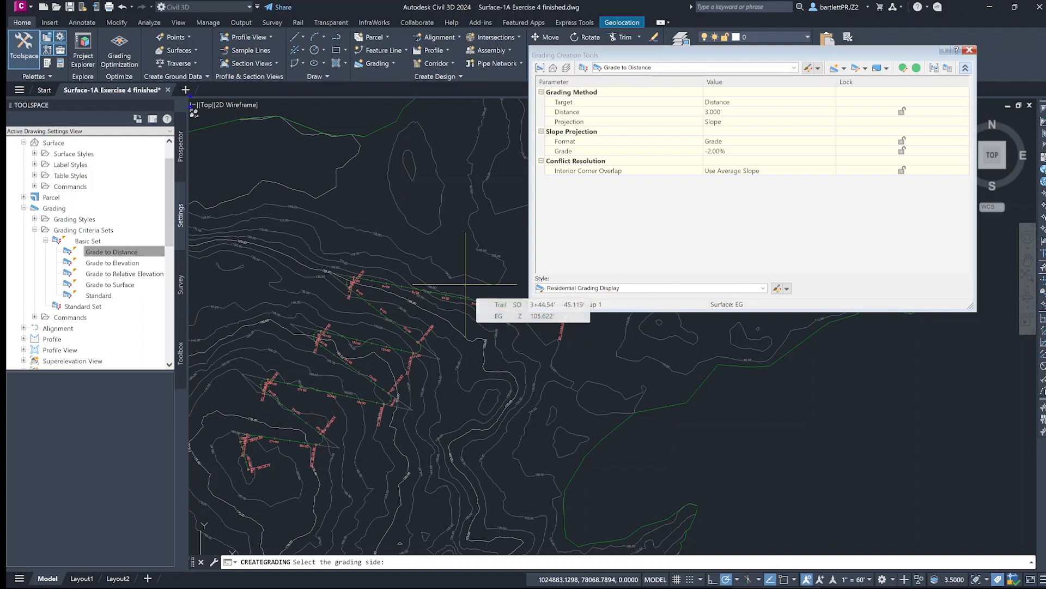
left_click(465, 284)
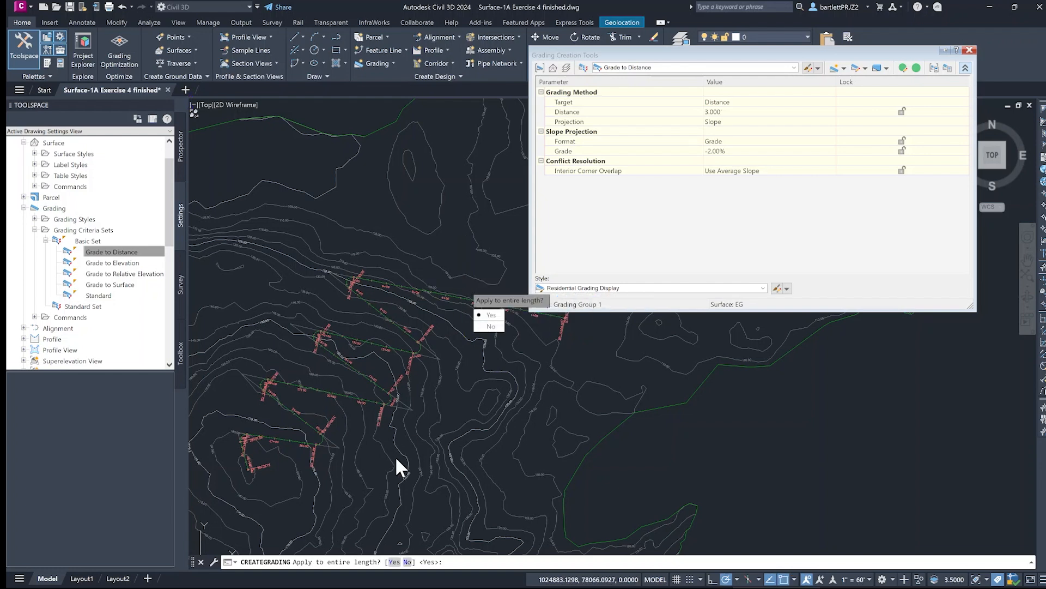
left_click(394, 562)
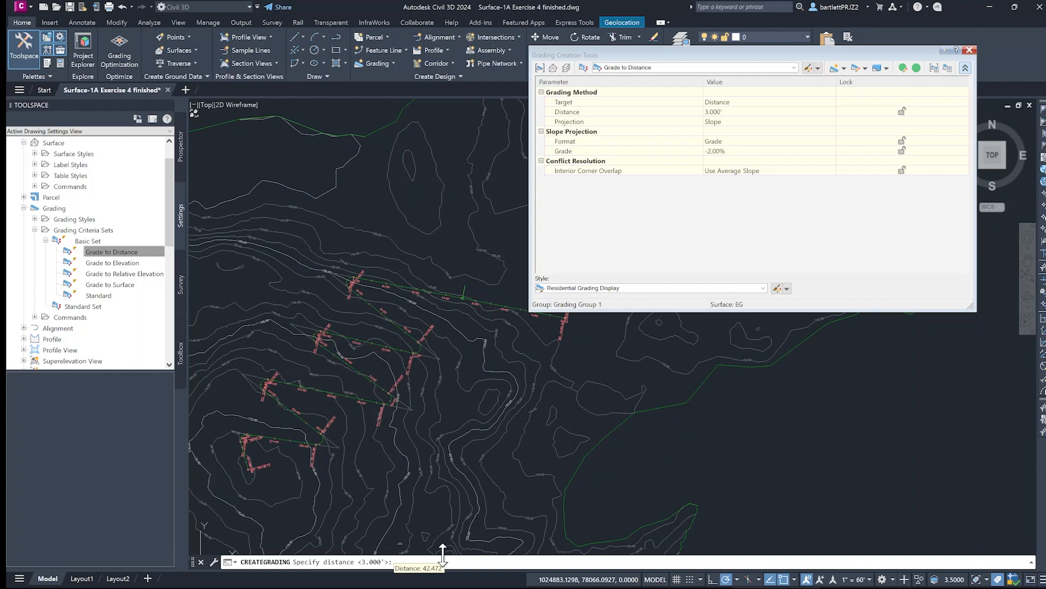
key("Return")
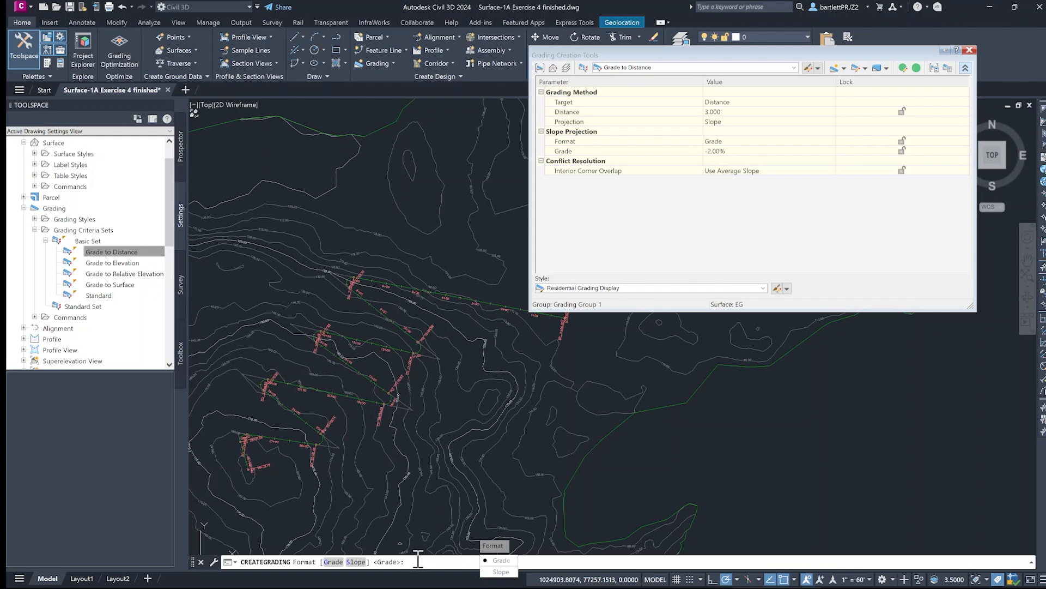
key("Return")
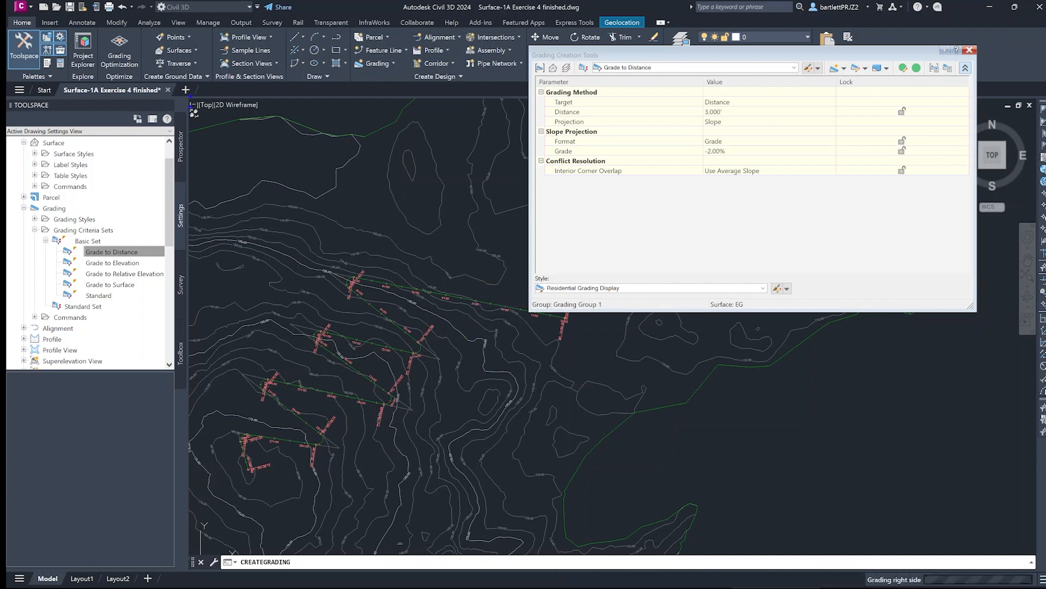
key("Return")
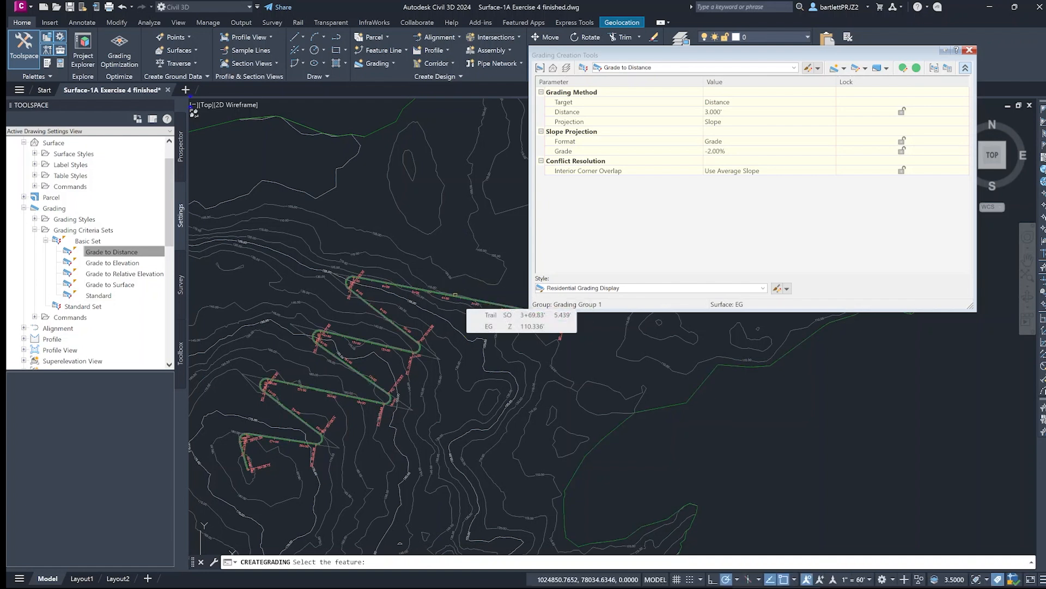
- Try to add a second grading along the entire trail length with a 3' distance and -2% grade
left_click(455, 295)
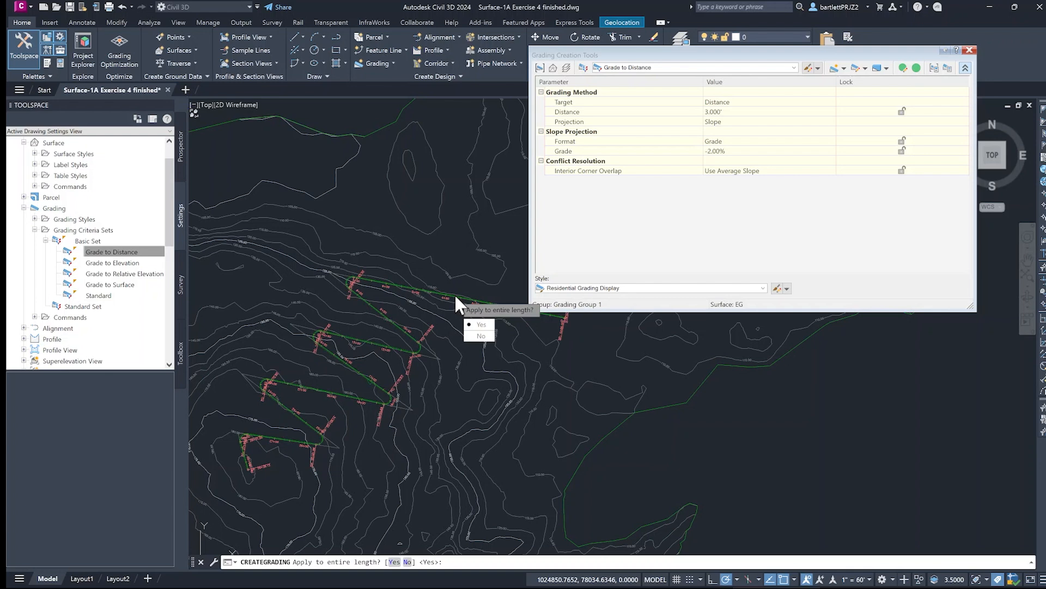
left_click(396, 561)
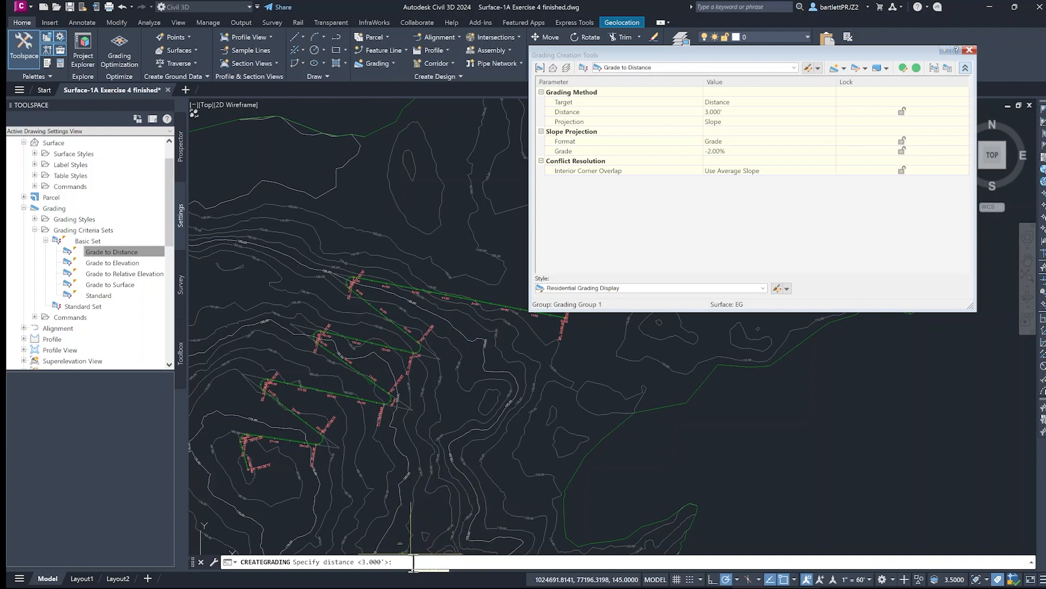
key("Return")
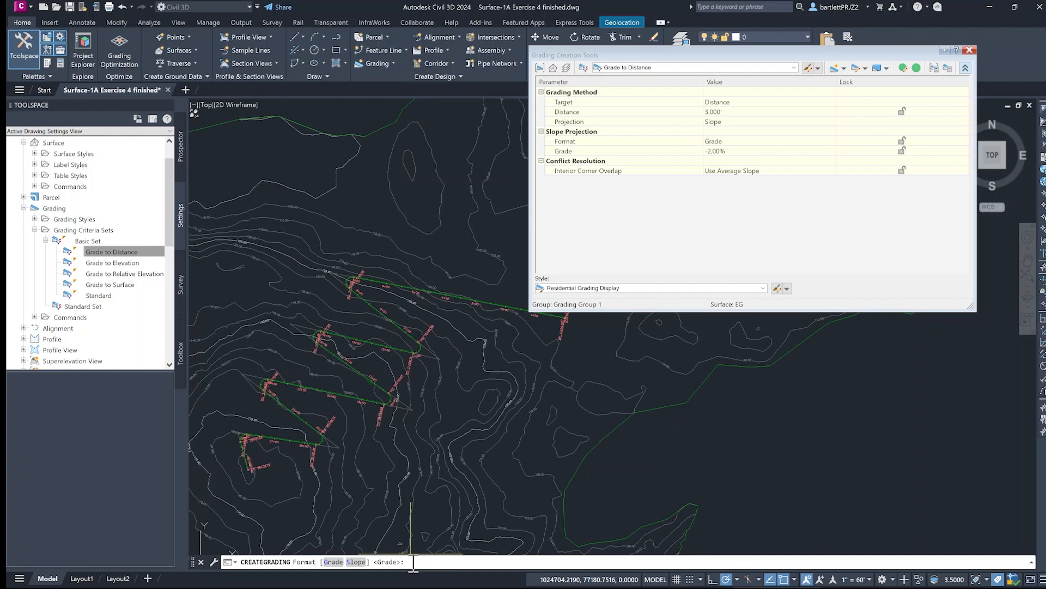
key("Return")
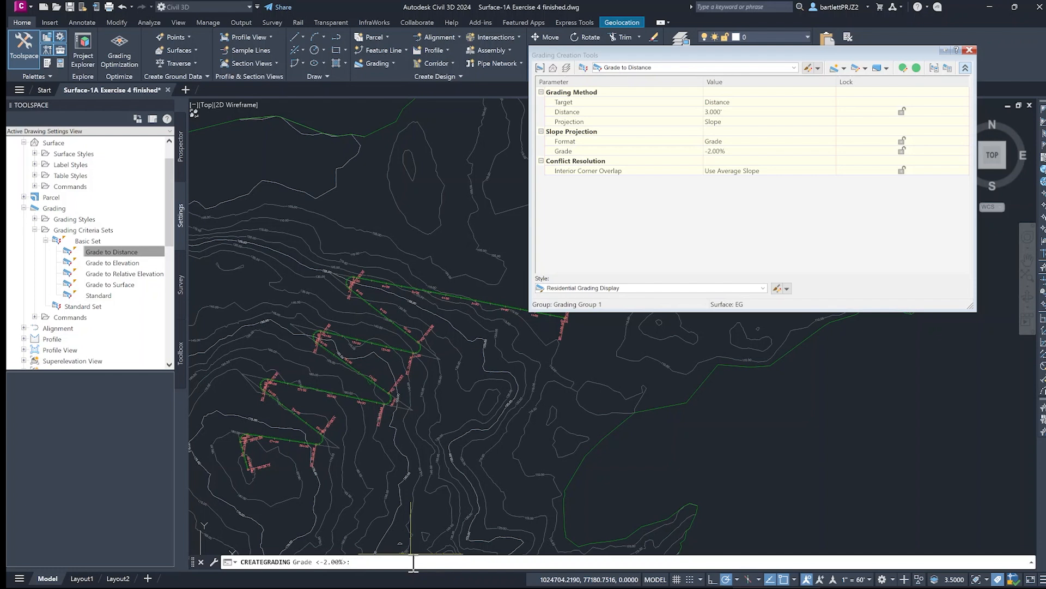
key("Return")
- Inspect the grading lines near station 3+00 and delete the extra outer grading on the trail's north side
scroll(467, 315, "up", 5)
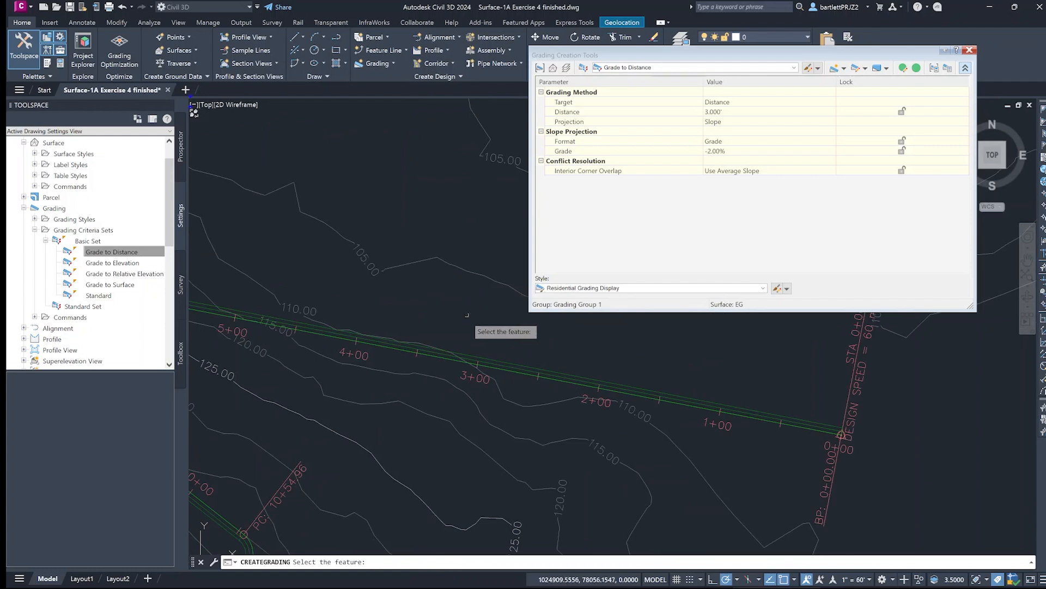
scroll(467, 314, "up", 4)
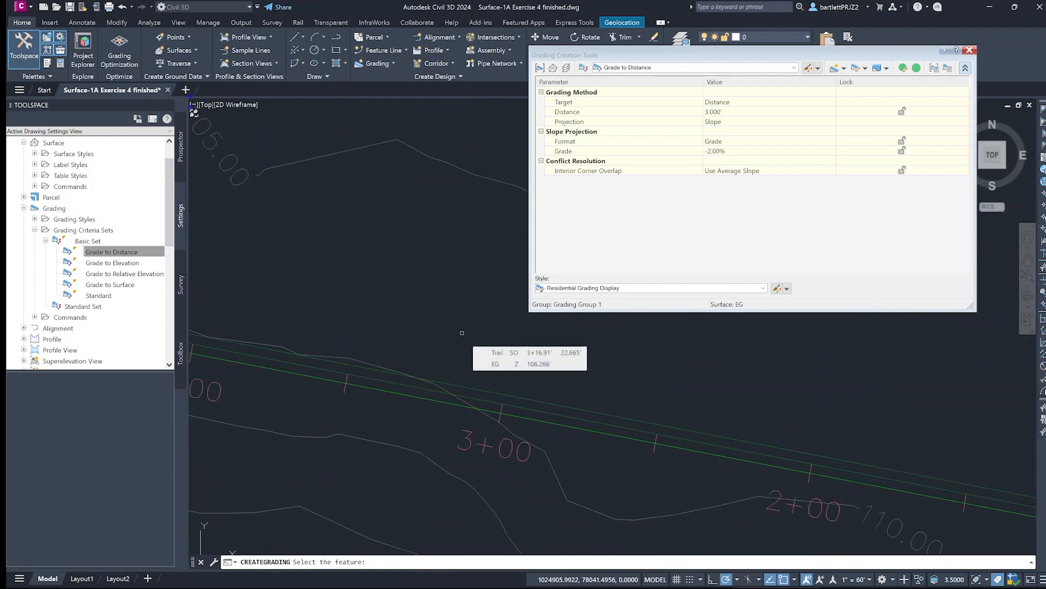
scroll(462, 331, "down", 2)
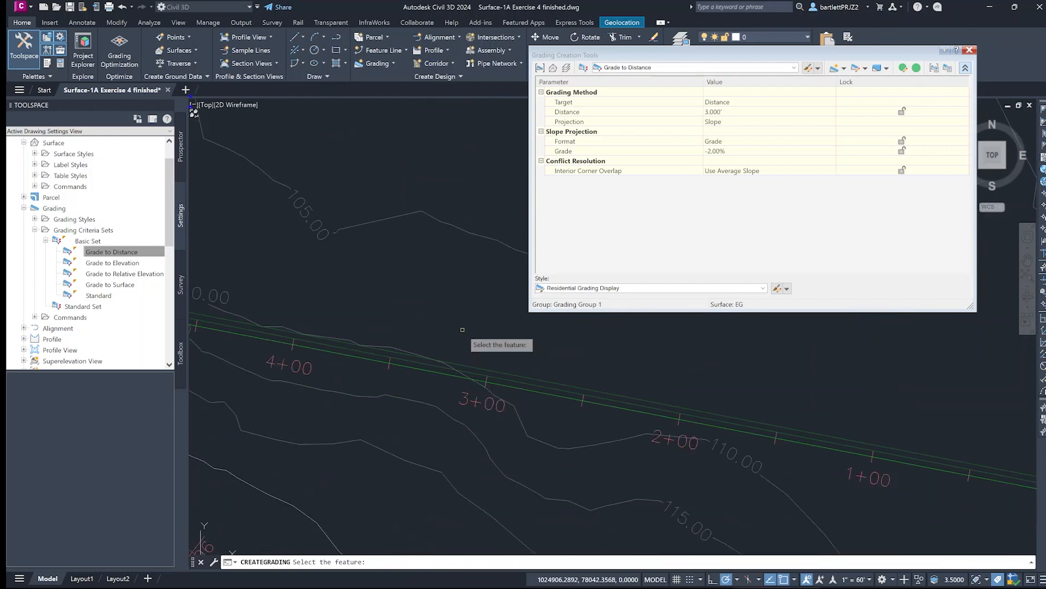
scroll(462, 329, "down", 3)
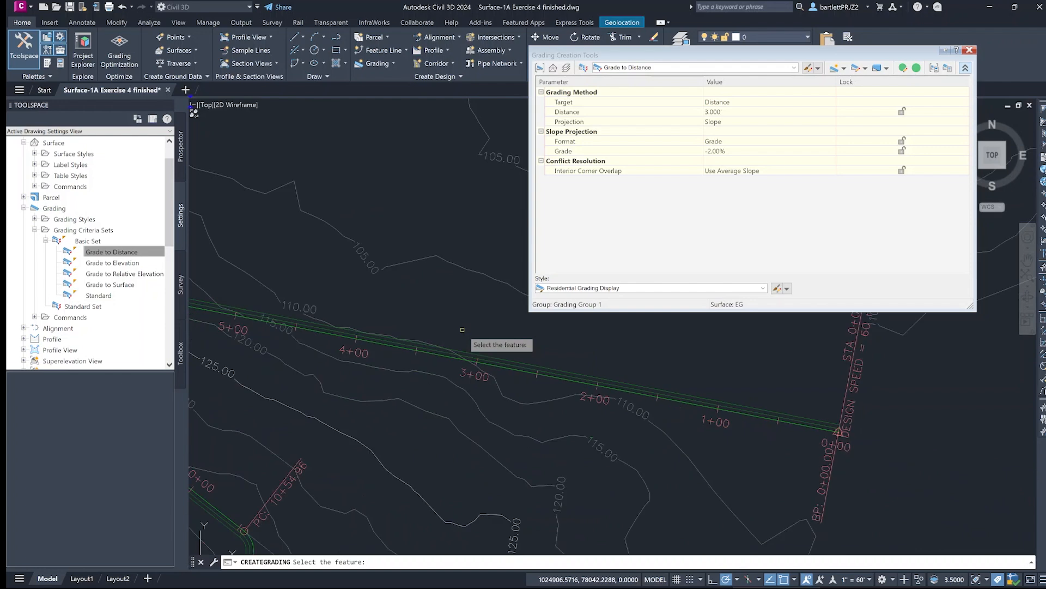
scroll(463, 329, "up", 1)
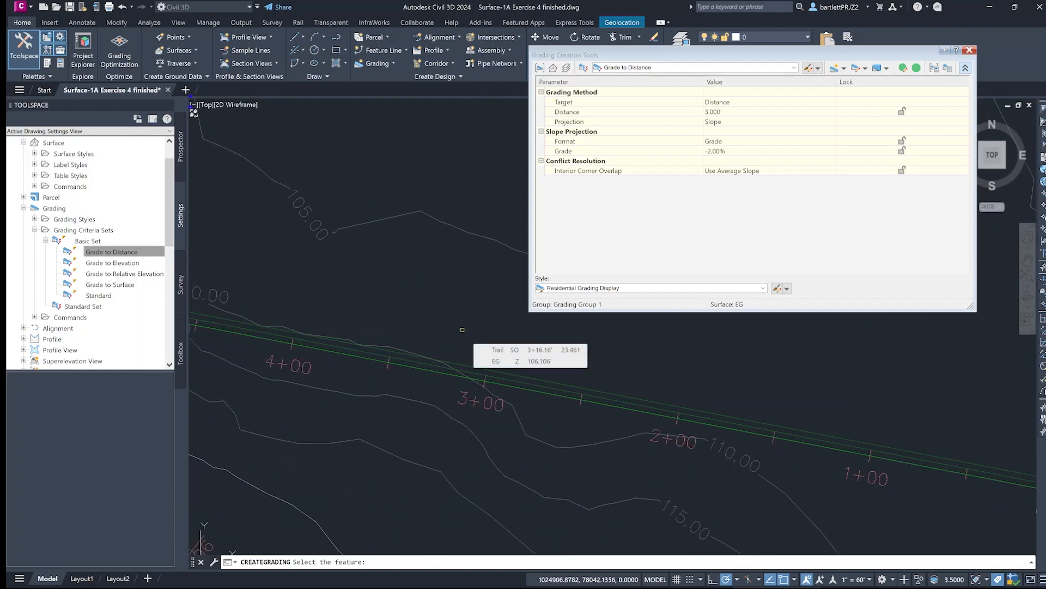
scroll(461, 330, "down", 2)
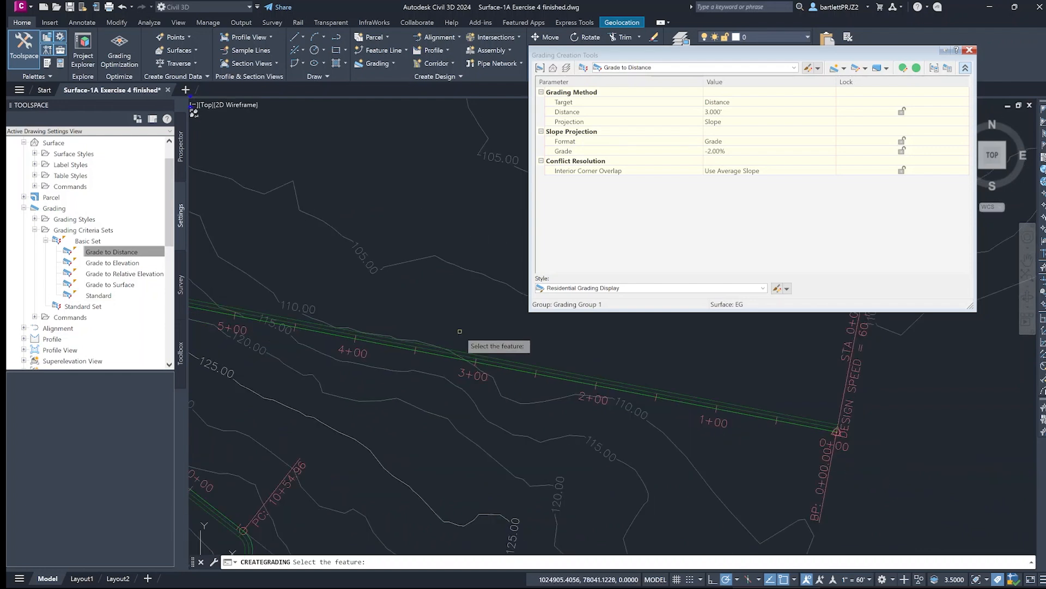
scroll(459, 331, "up", 4)
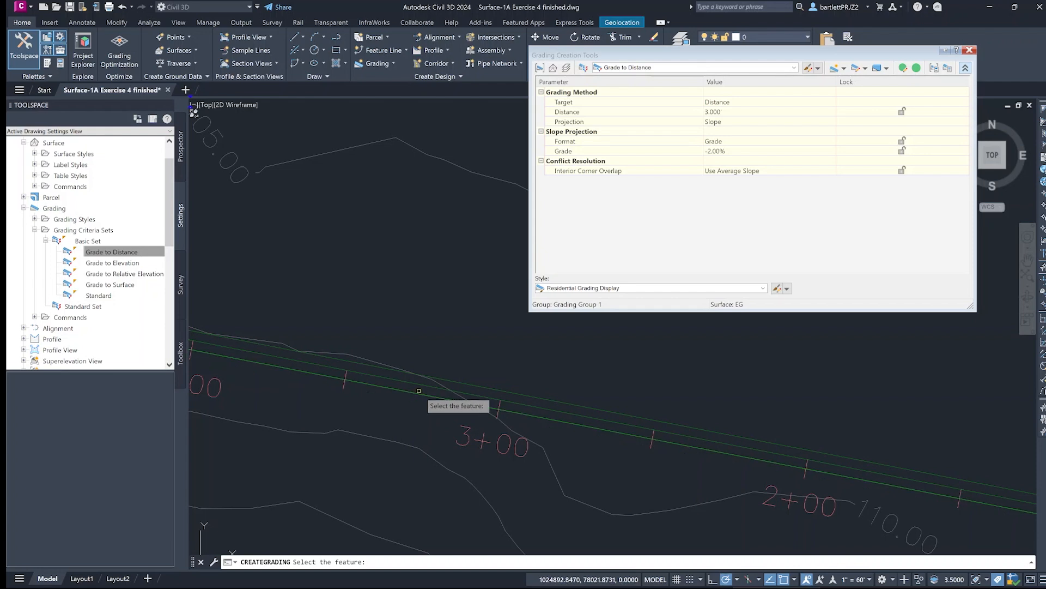
left_click(423, 385)
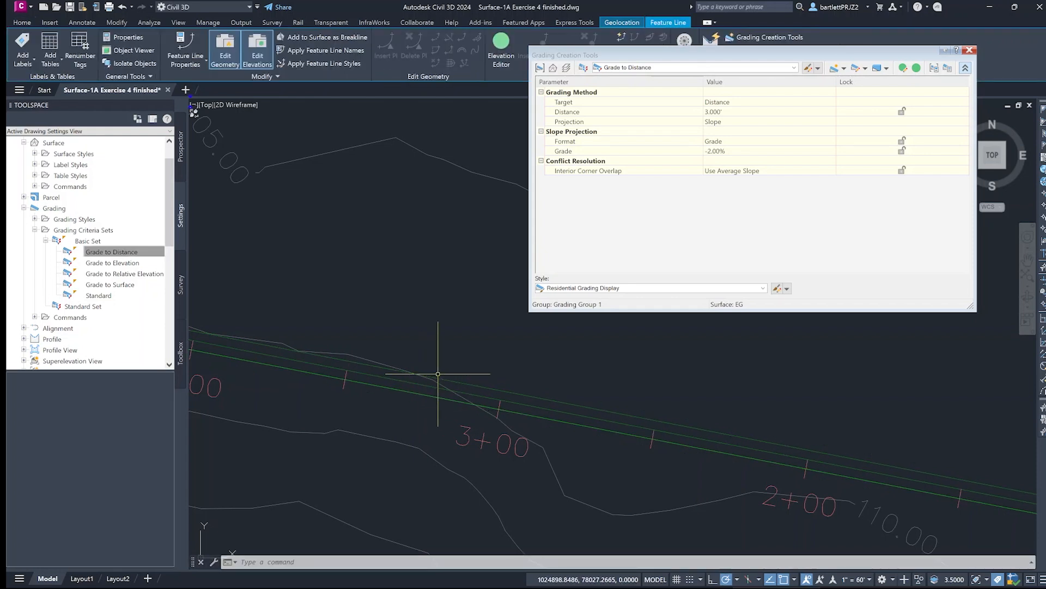
key("Escape")
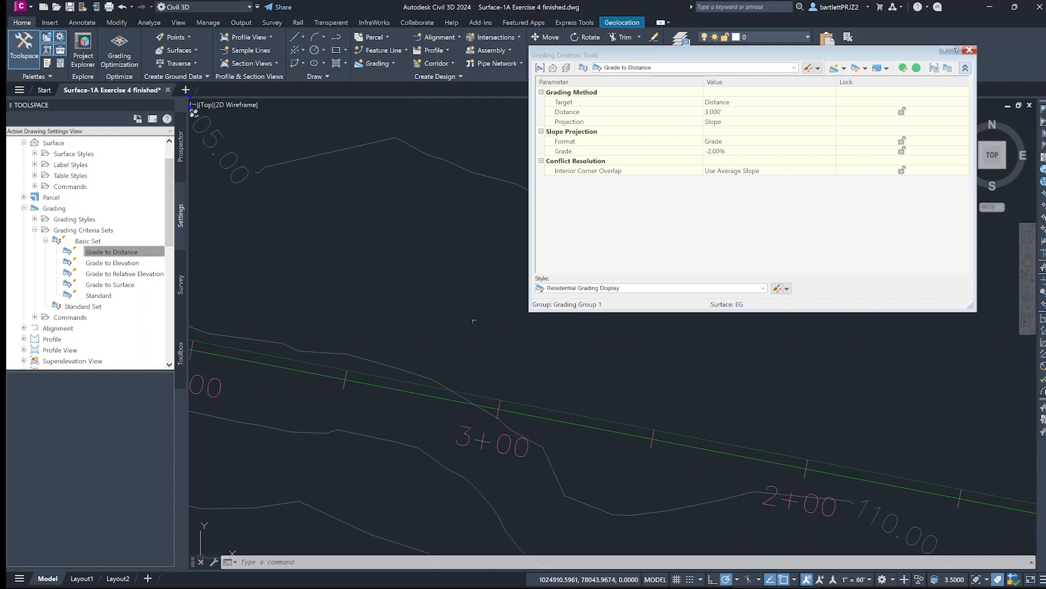
- Grade the Trail feature line's south side along its entire length with a 3' distance and a -2% grade
left_click(843, 68)
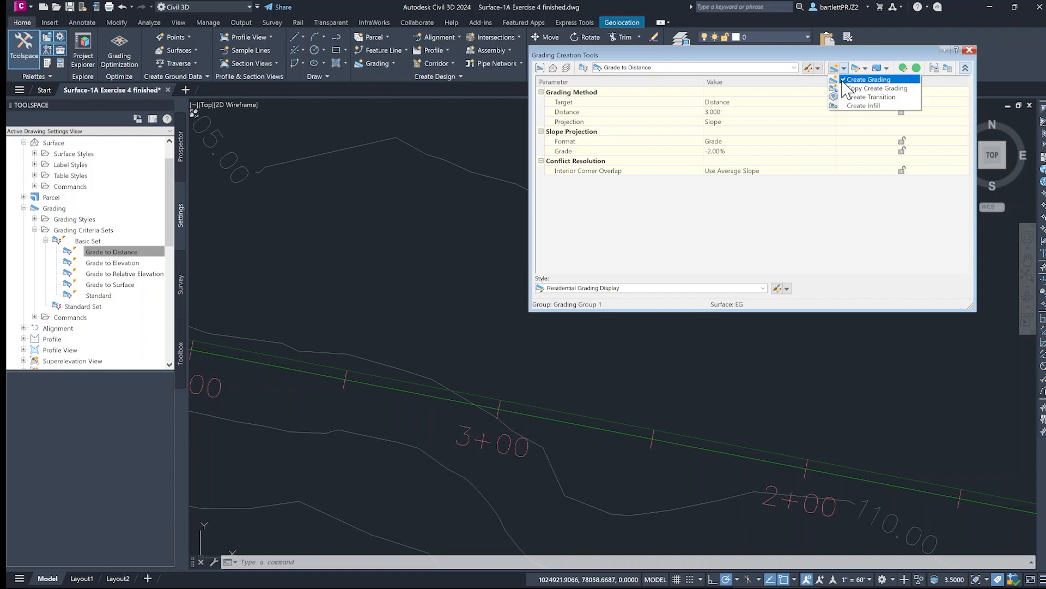
left_click(842, 80)
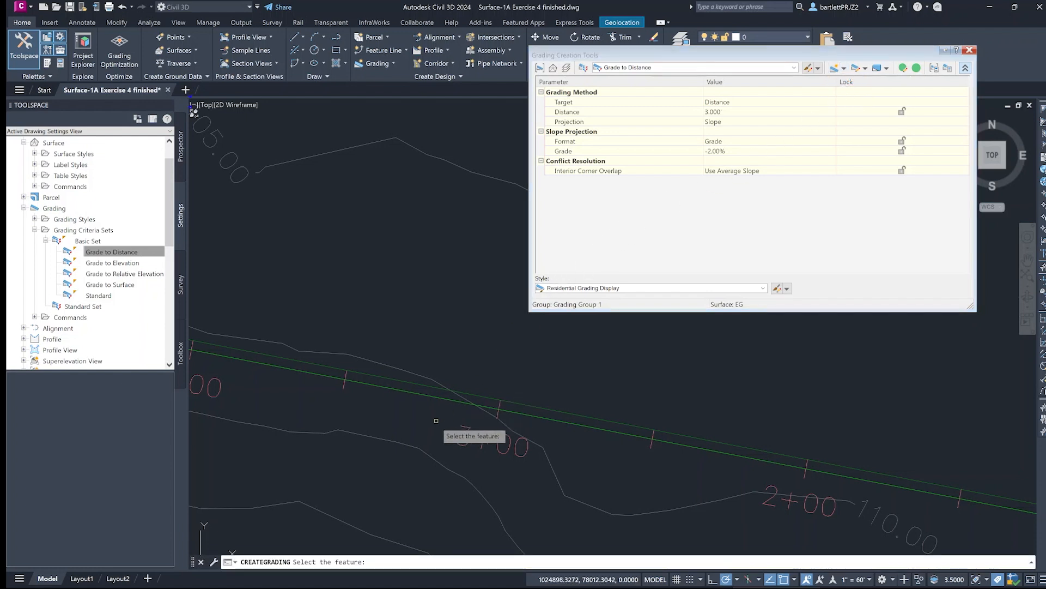
left_click(425, 395)
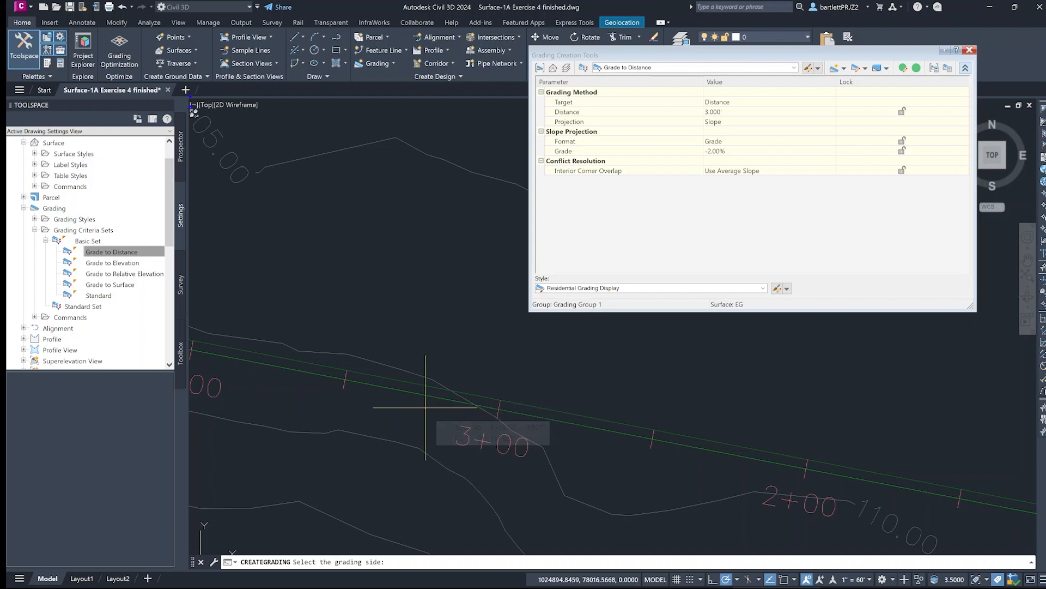
left_click(425, 409)
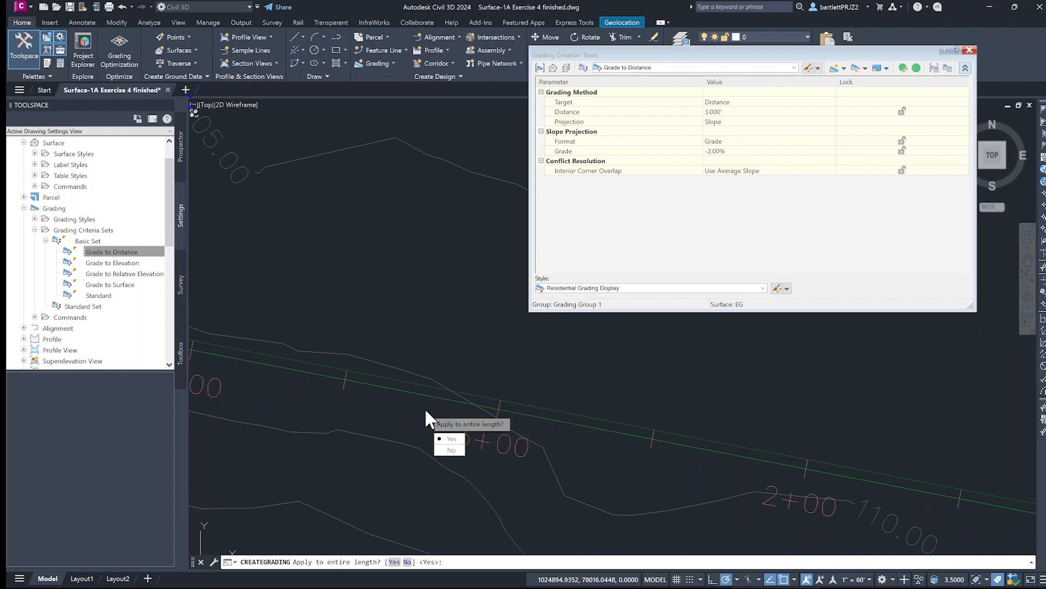
left_click(394, 561)
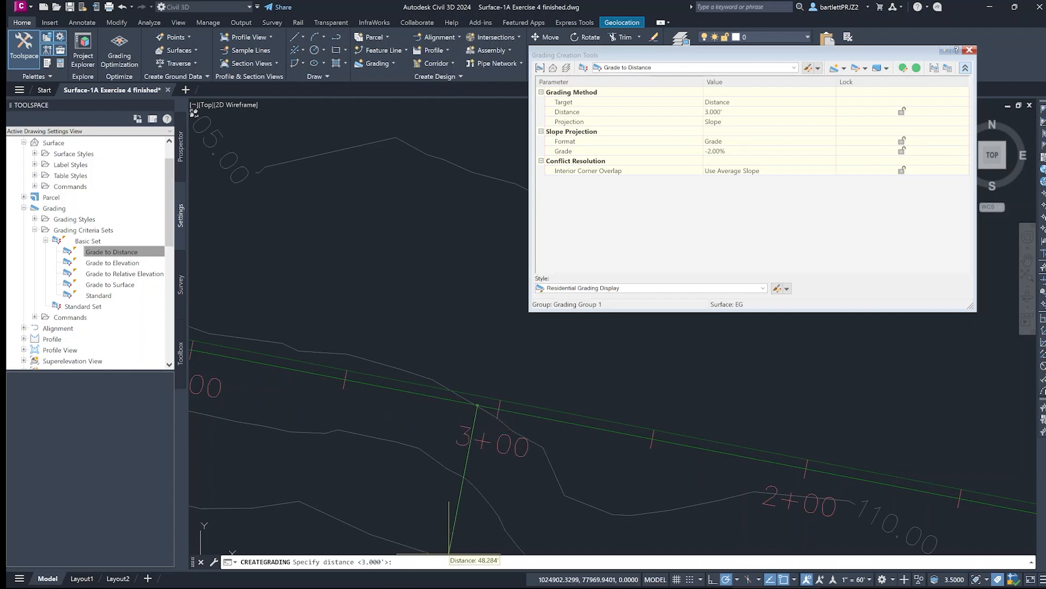
key("Return")
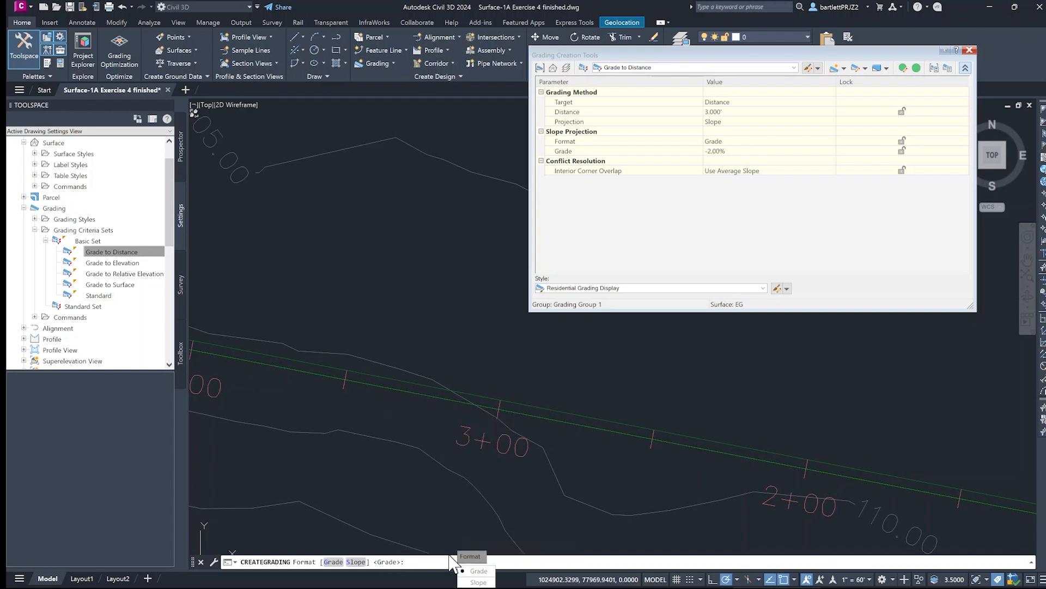
key("Return")
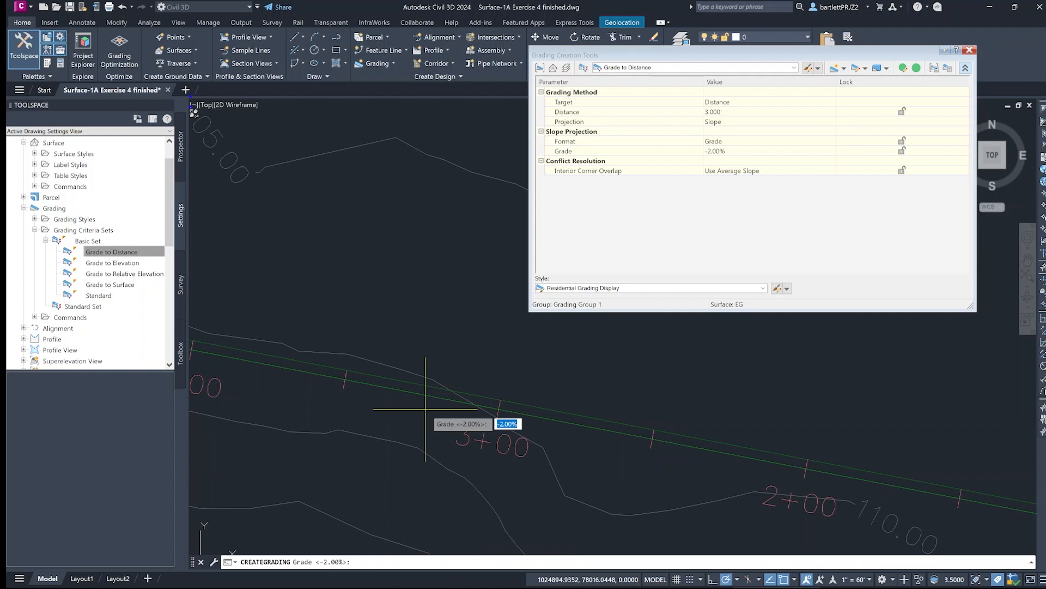
key("Return")
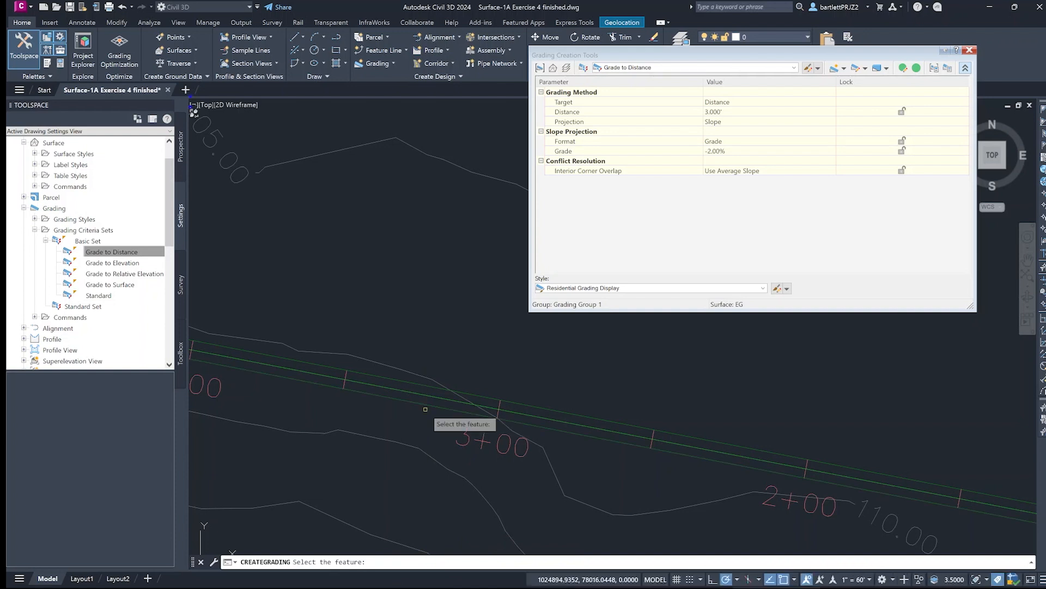
scroll(543, 394, "up", 4)
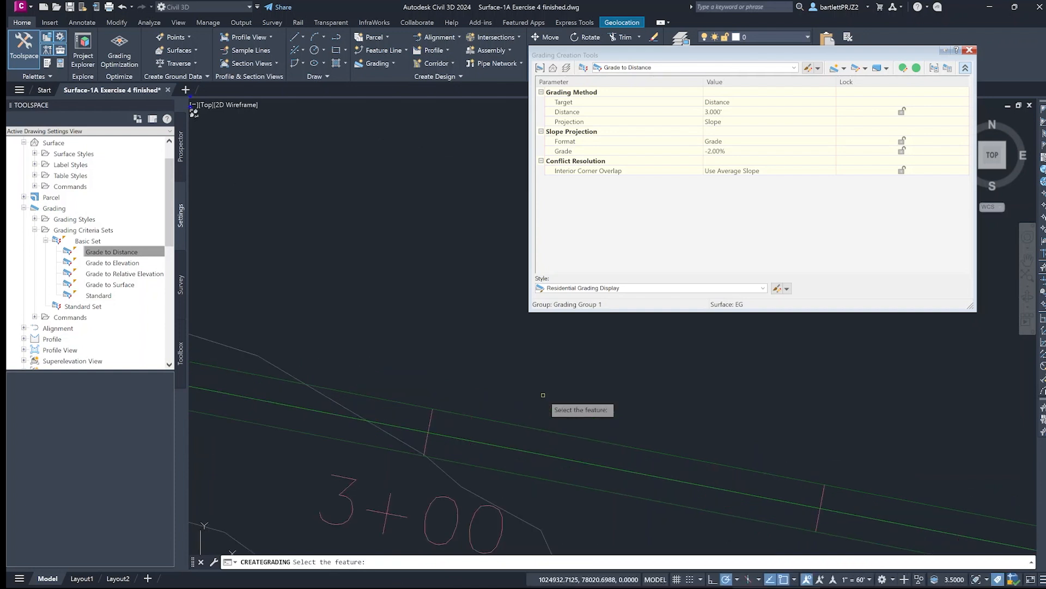
scroll(543, 394, "down", 4)
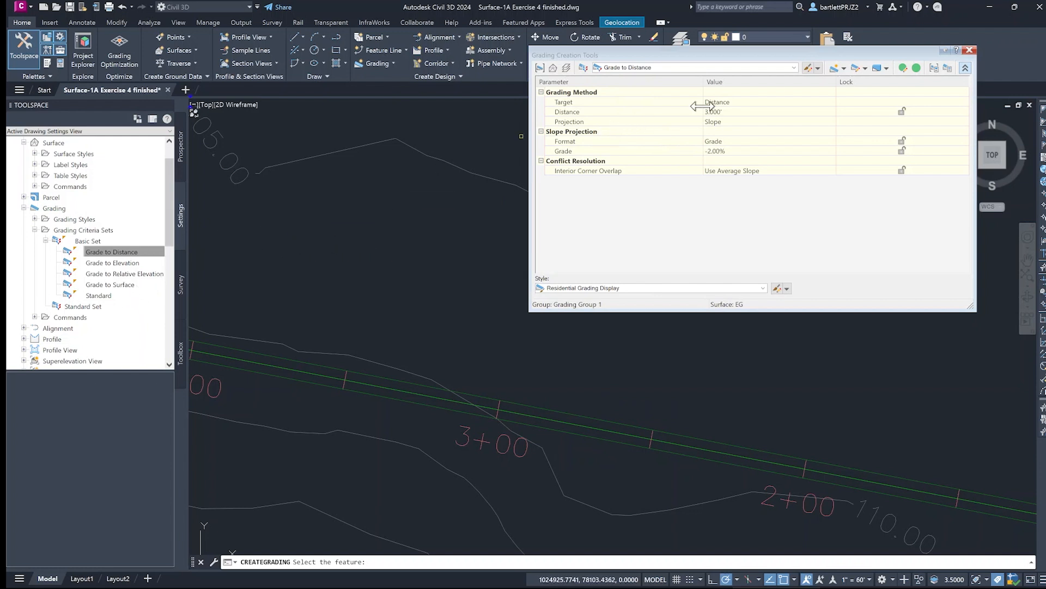
- Switch the grading criteria to Grade to Surface, keeping Cut Slope Display as the cut slope style
left_click(794, 69)
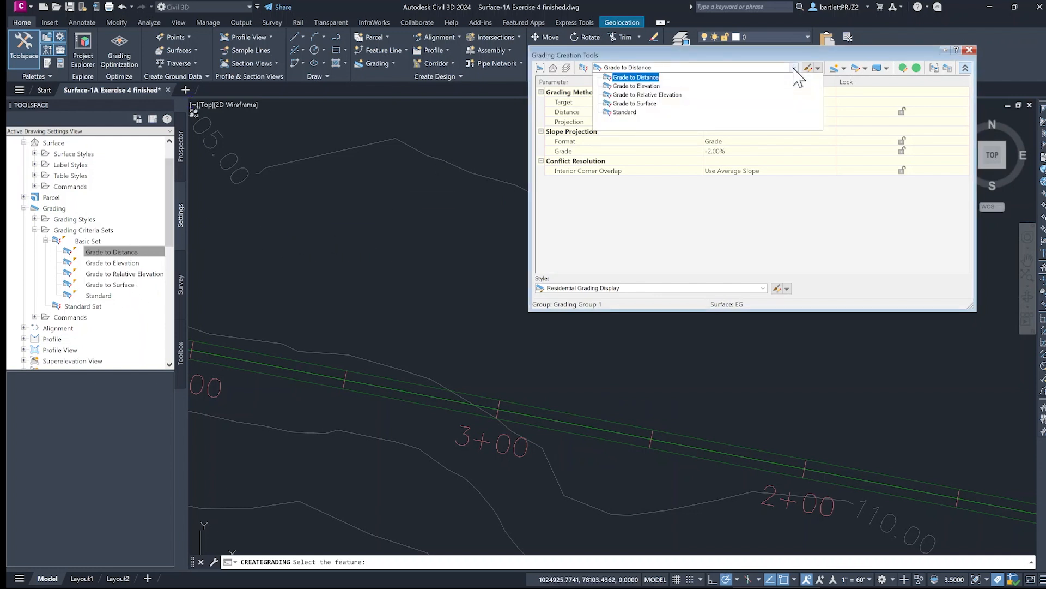
left_click(649, 103)
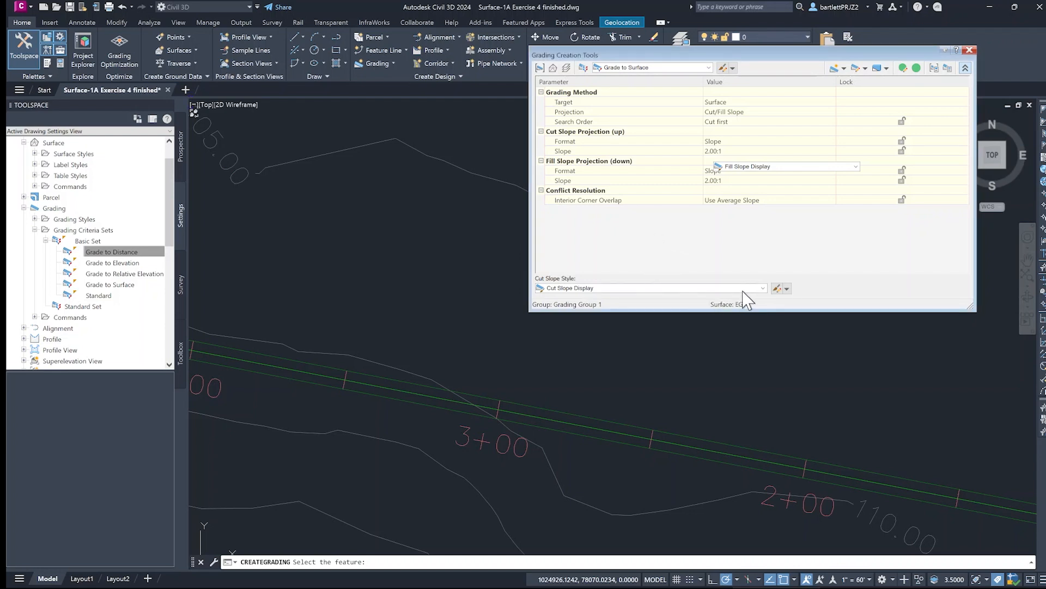
left_click(763, 288)
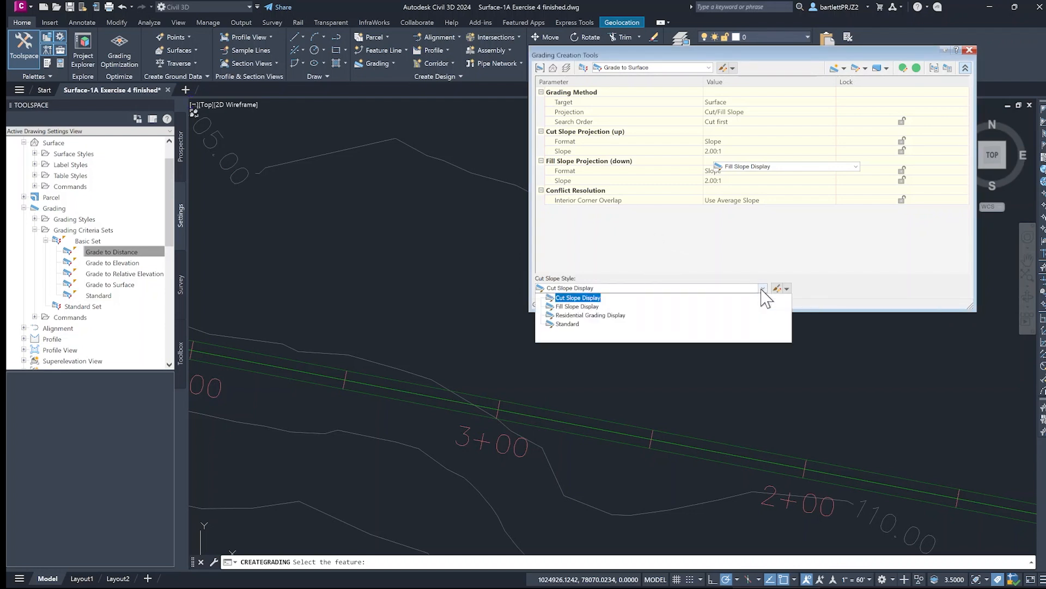
left_click(762, 289)
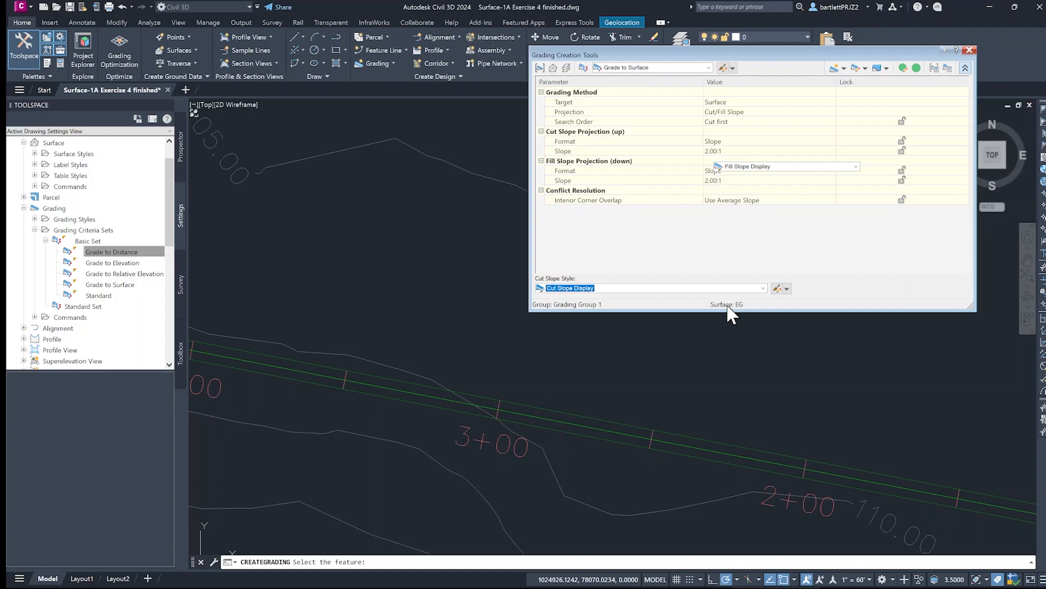
- Grade the trail's north outer edge to the EG surface along its entire length with 2:1 cut and fill slopes
left_click(843, 70)
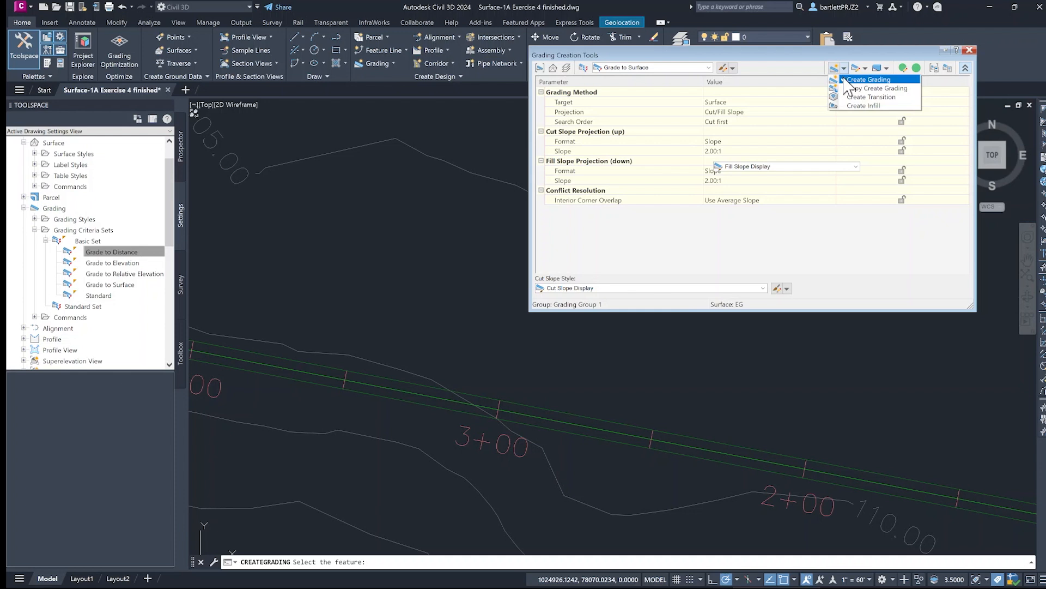
left_click(846, 79)
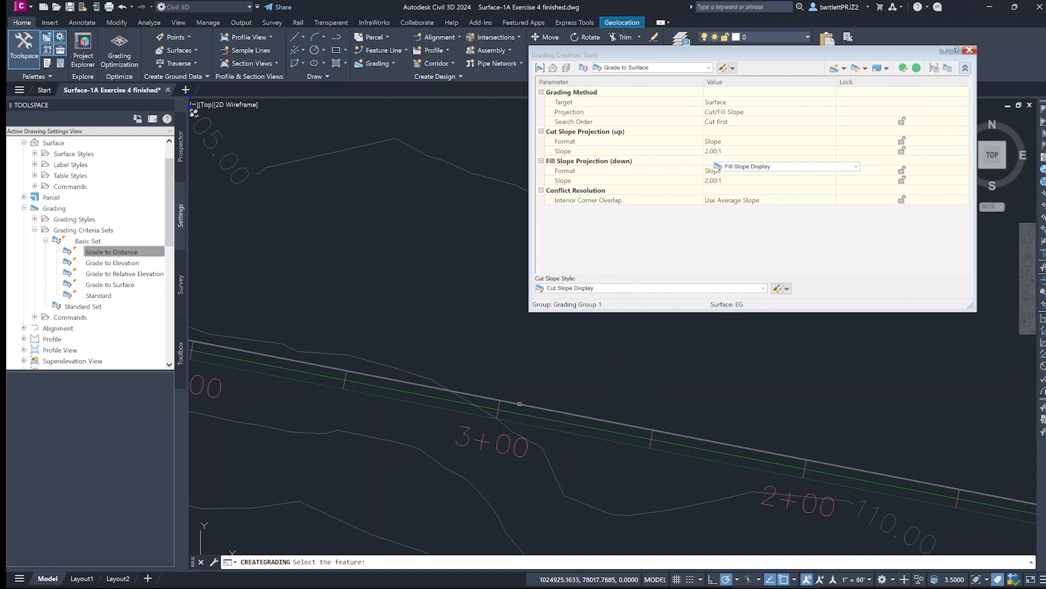
left_click(520, 404)
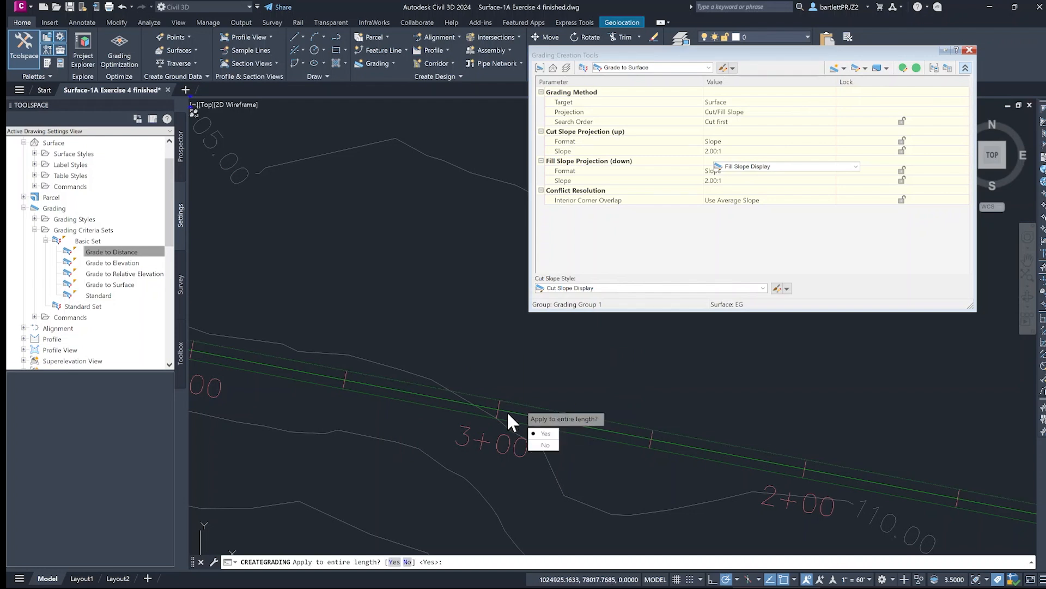
left_click(394, 561)
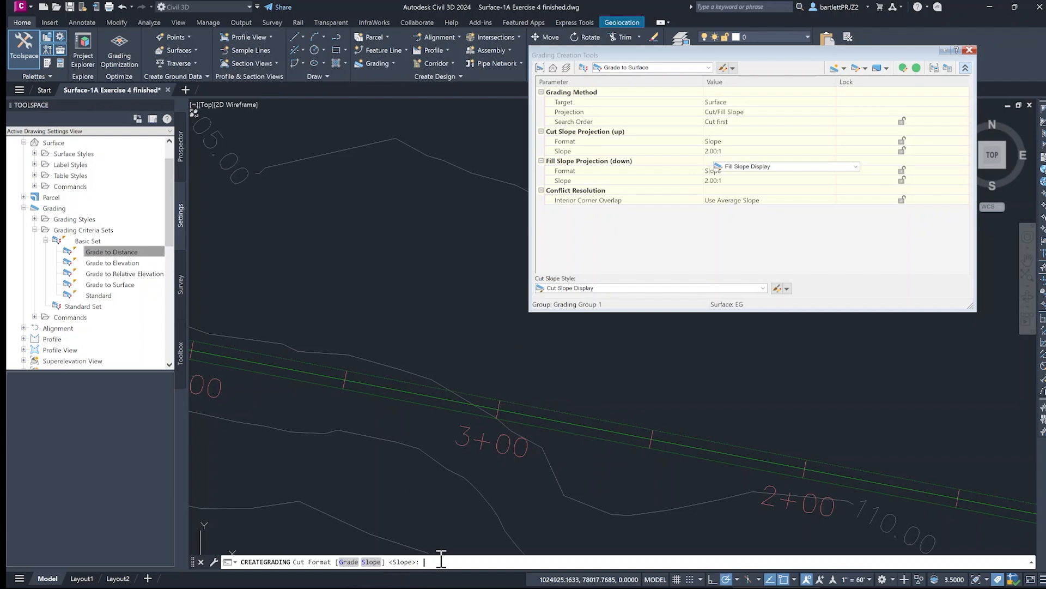
key("Return")
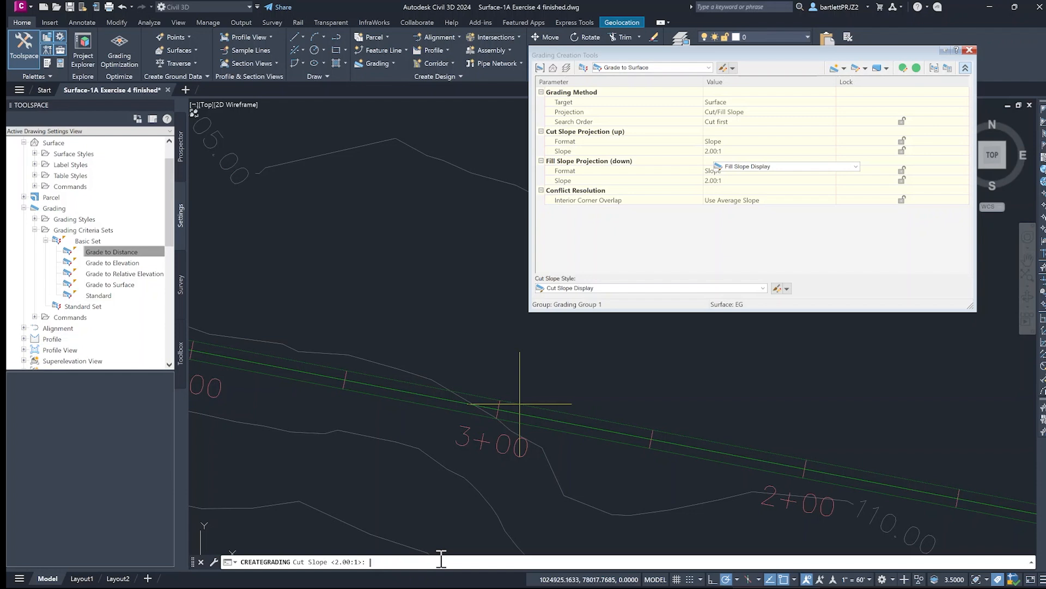
key("Return")
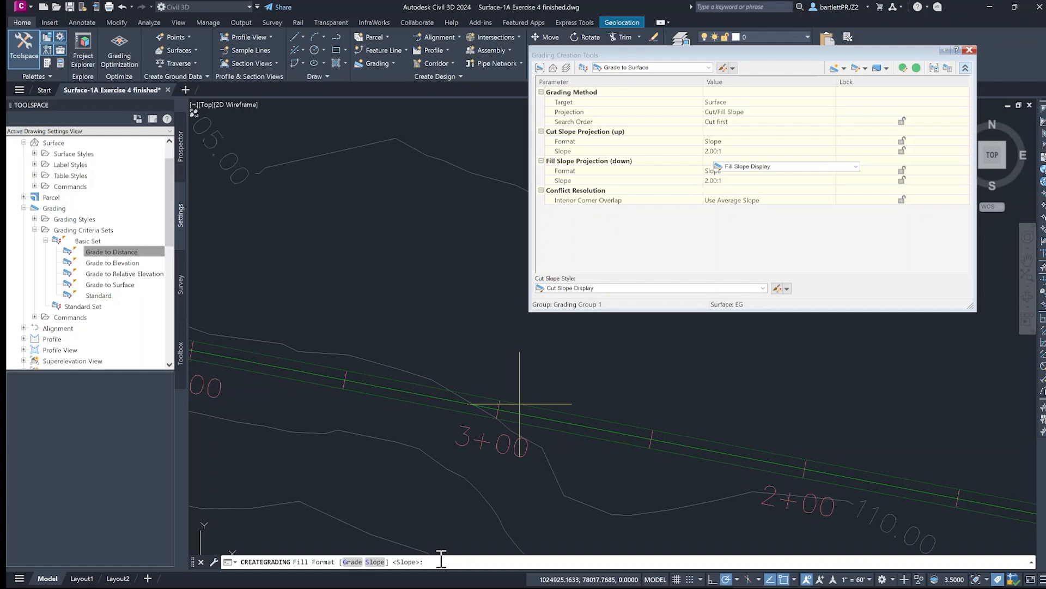
key("Return")
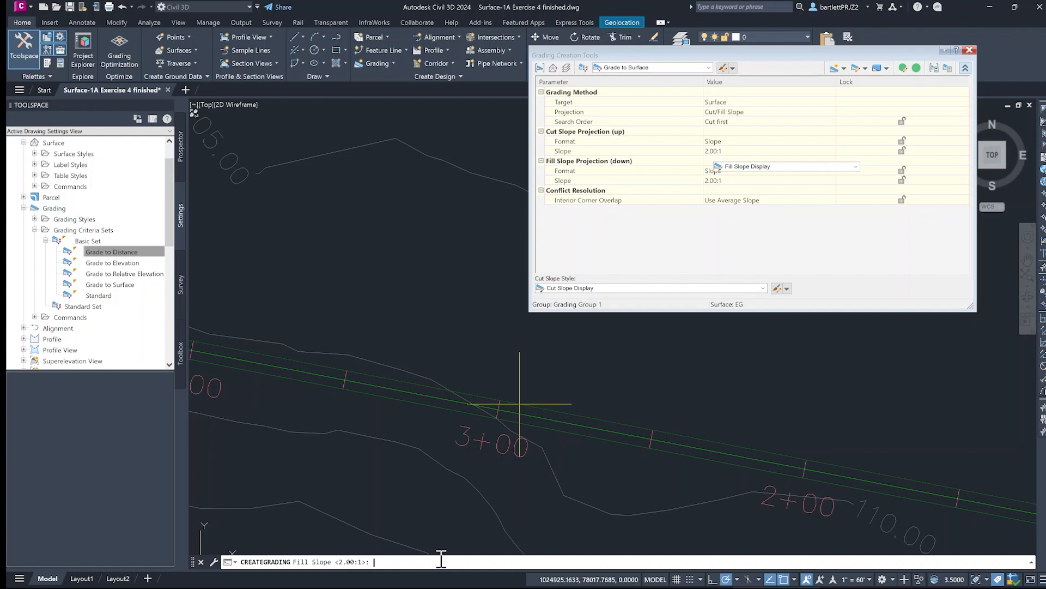
key("Return")
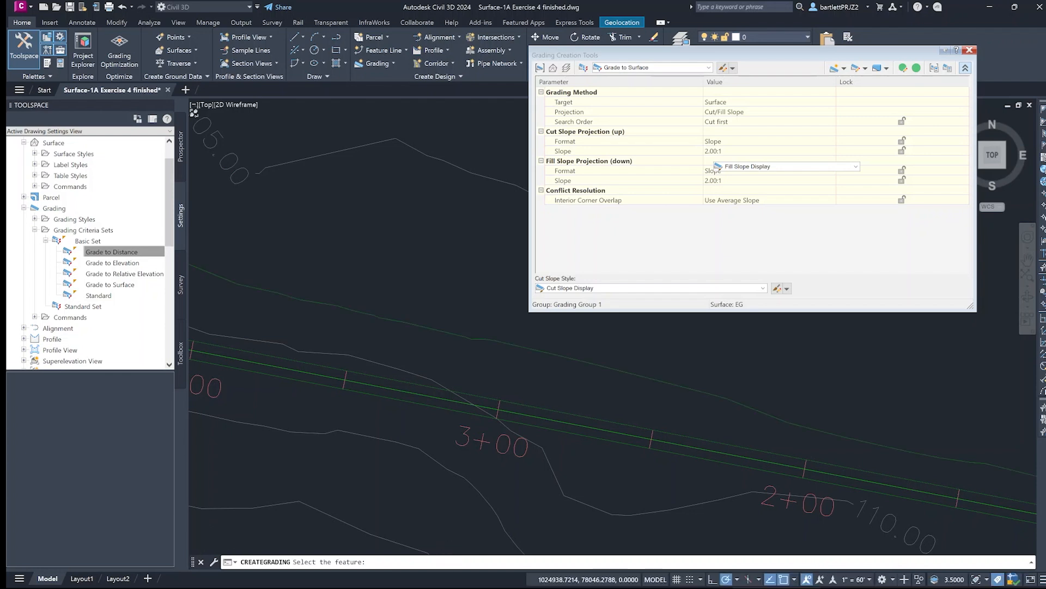
- Examine the north edge's cut and fill daylight lines along the trail's straight runs and switchback turns
scroll(490, 467, "down", 4)
middle_click_drag(490, 468, 433, 327)
scroll(373, 380, "up", 2)
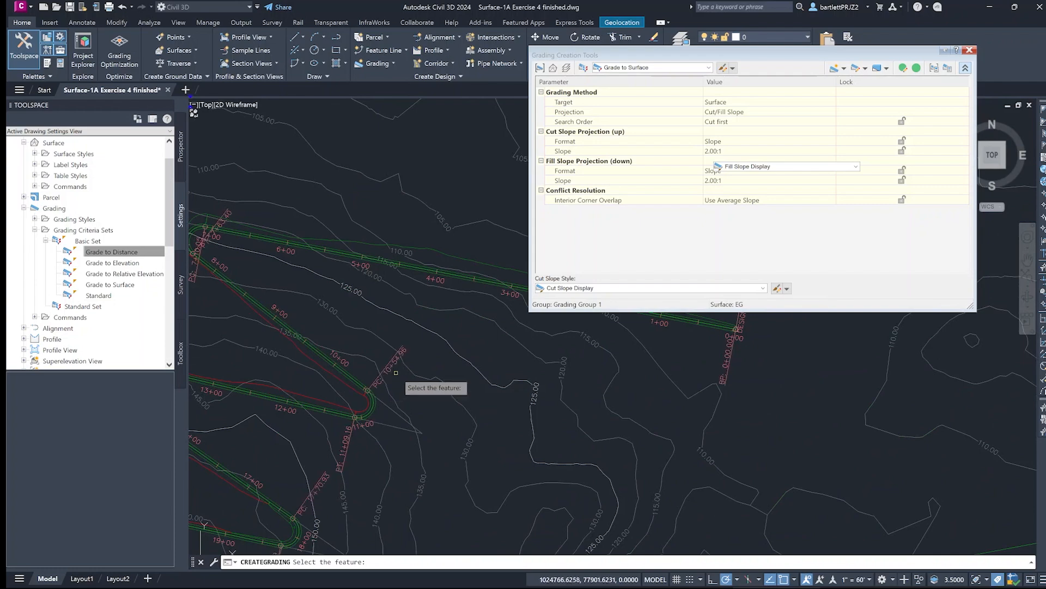
mouse_move(375, 379)
middle_mouse_down()
mouse_move(422, 437)
mouse_move(475, 408)
mouse_move(479, 346)
mouse_move(456, 332)
middle_mouse_up()
middle_click_drag(453, 336, 385, 459)
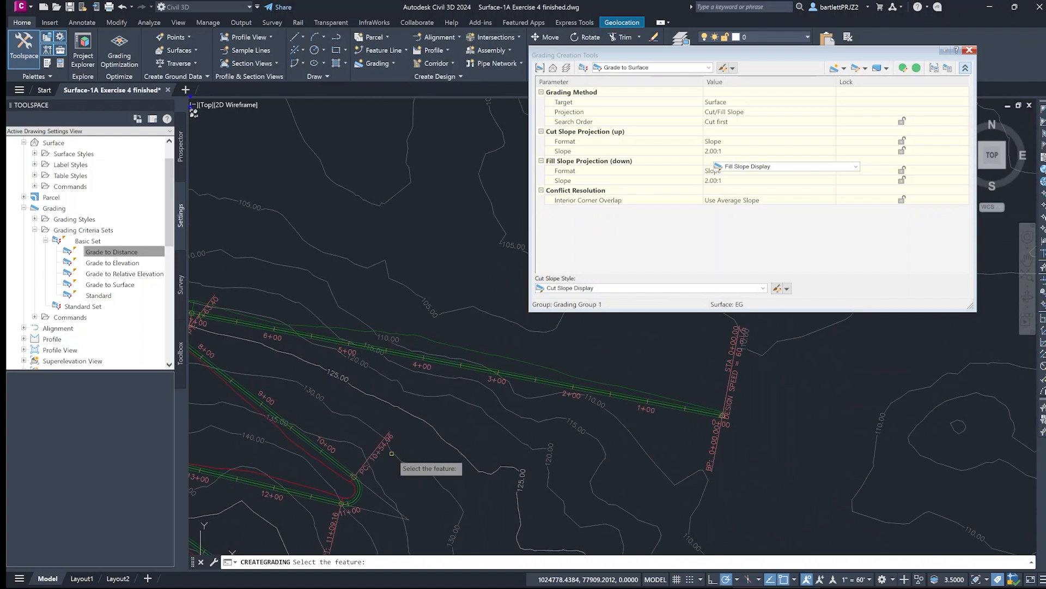
mouse_move(402, 437)
middle_mouse_down()
mouse_move(457, 418)
mouse_move(476, 392)
mouse_move(474, 404)
mouse_move(448, 393)
mouse_move(399, 525)
middle_mouse_up()
scroll(470, 388, "down", 3)
scroll(429, 415, "up", 4)
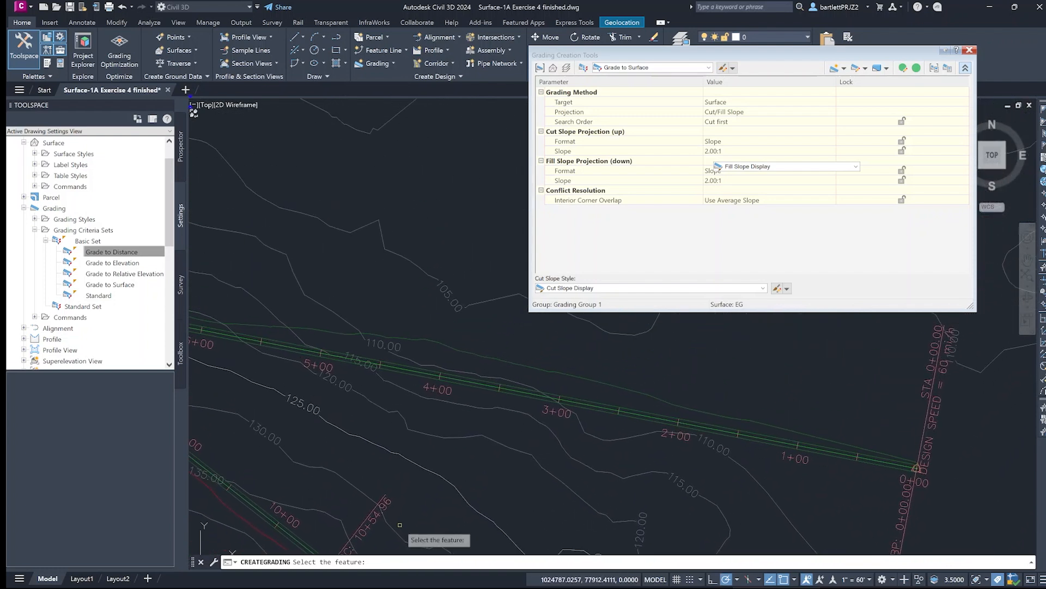
- Grade the trail's south outer edge to the EG surface along its entire length with 2:1 cut and fill slopes
scroll(447, 428, "up", 4)
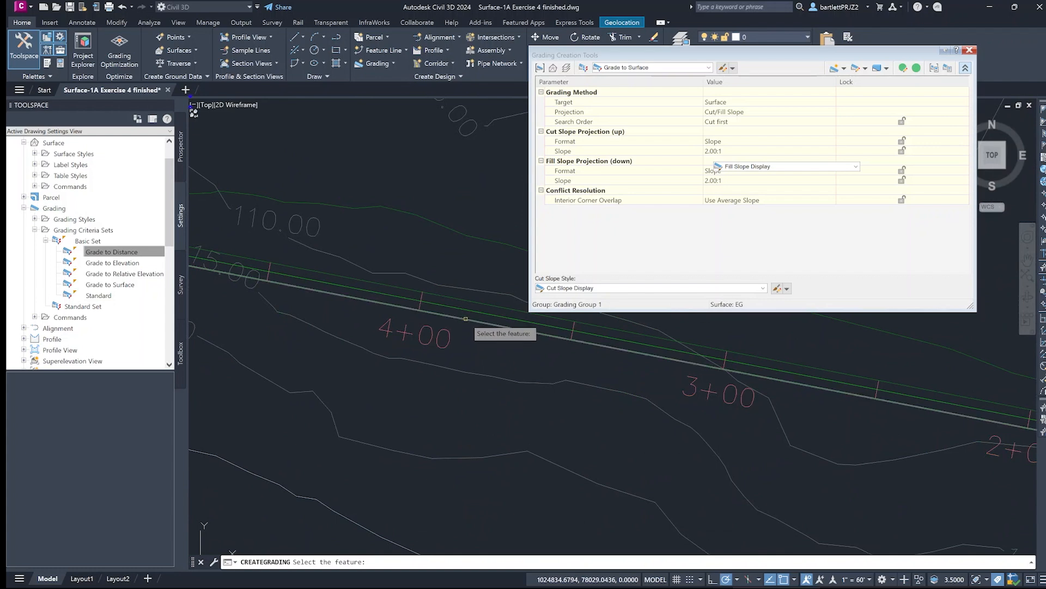
left_click(465, 318)
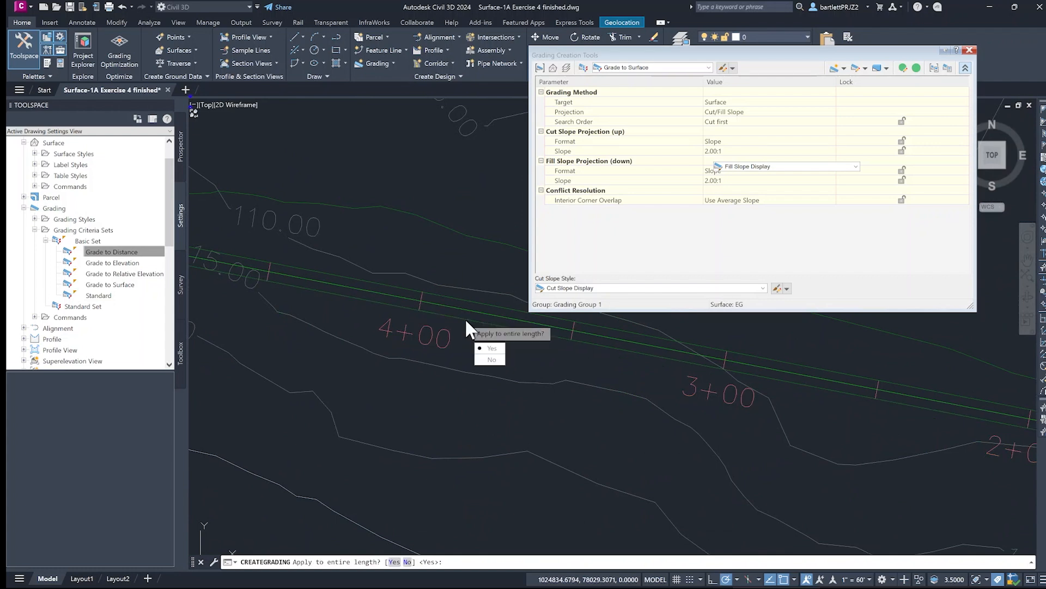
left_click(394, 562)
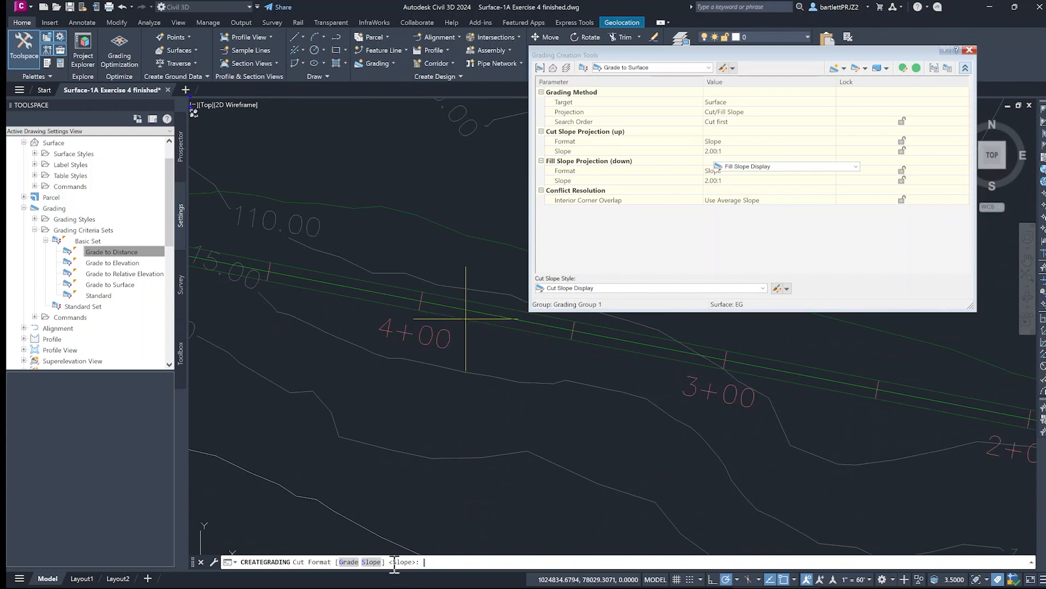
key("Return")
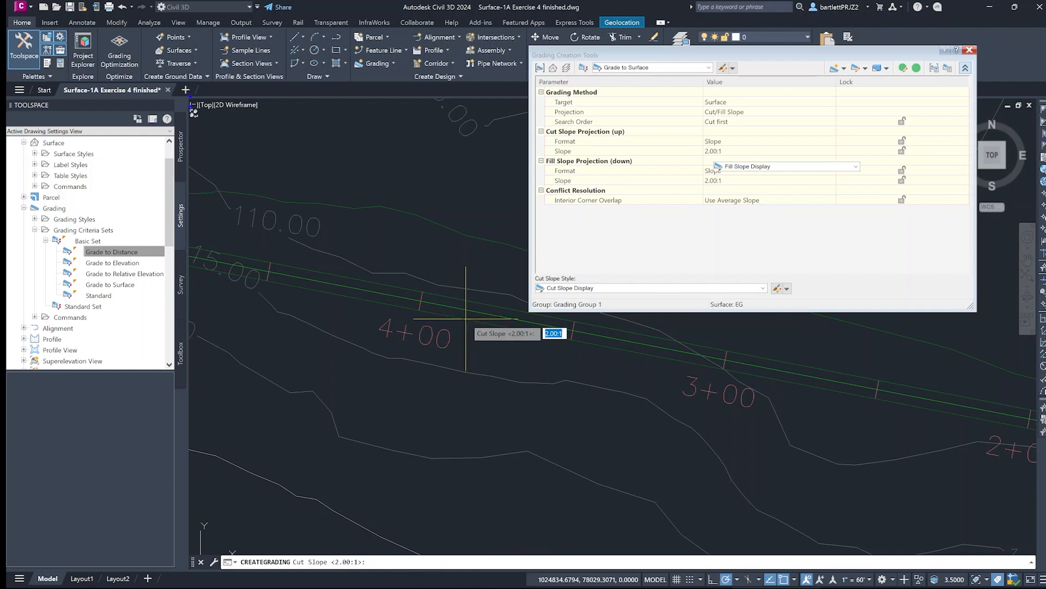
key("Return")
key("Return")
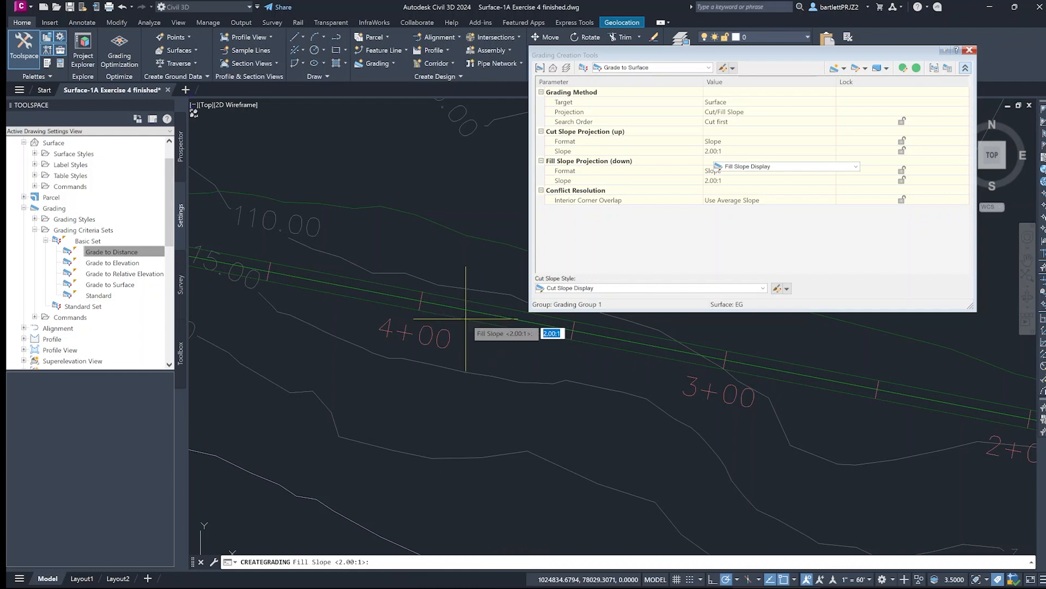
key("Return")
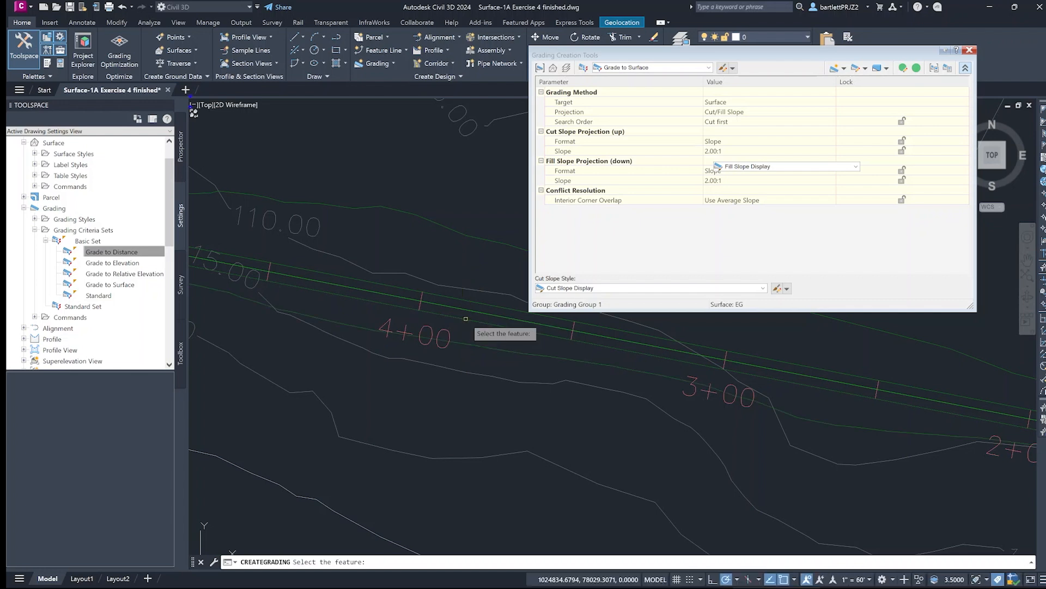
- Close the grading creation tools and examine the graded switchback trail and the Trail profile view
scroll(466, 318, "down", 6)
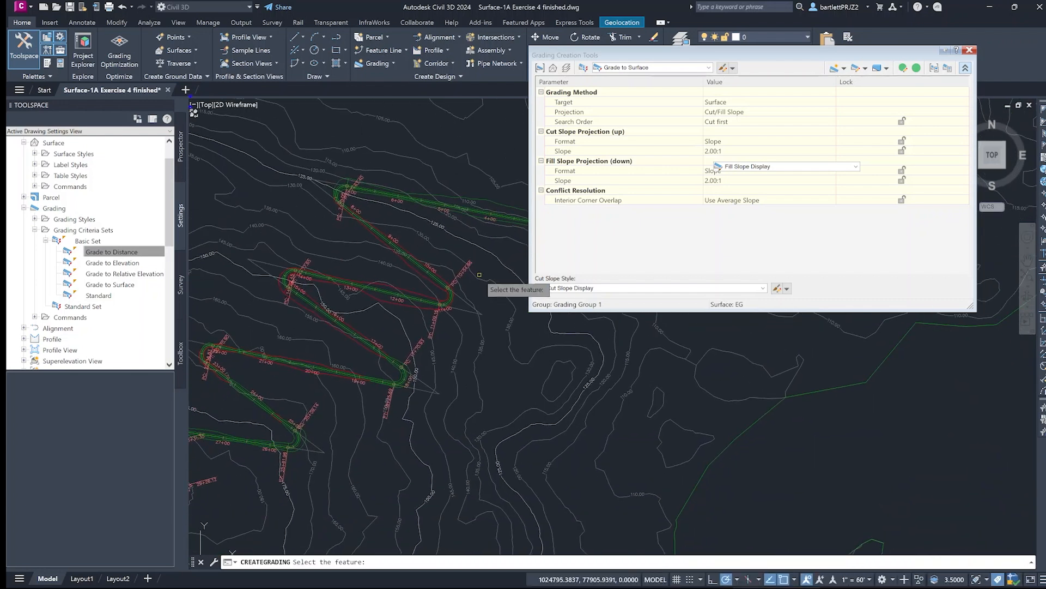
scroll(478, 283, "down", 4)
scroll(492, 388, "up", 2)
middle_click_drag(469, 384, 440, 469)
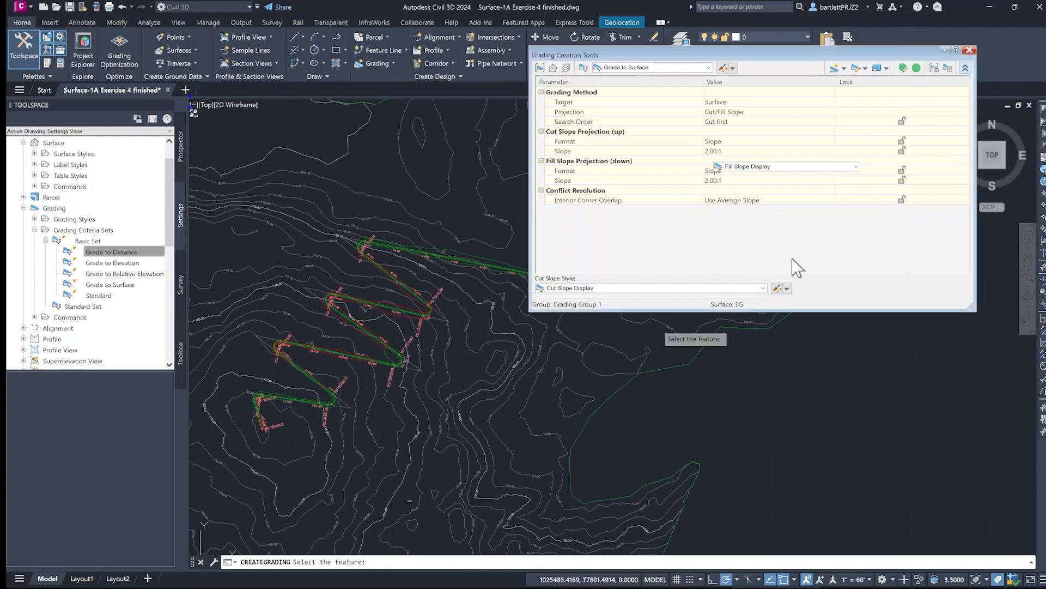
left_click(969, 51)
middle_click_drag(463, 360, 554, 339)
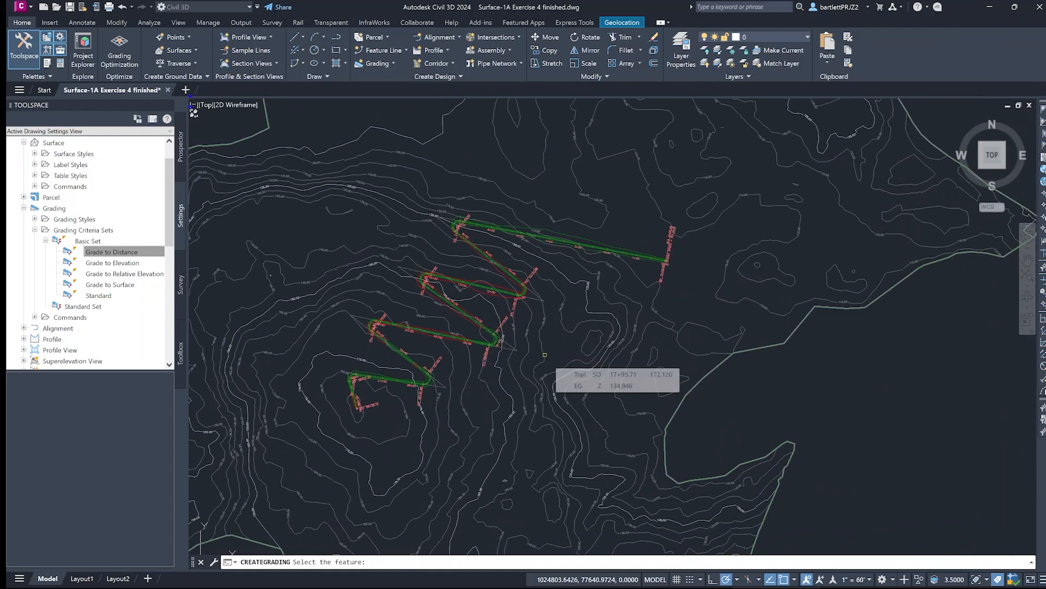
scroll(545, 355, "down", 3)
scroll(762, 330, "down", 1)
middle_click_drag(762, 330, 455, 290)
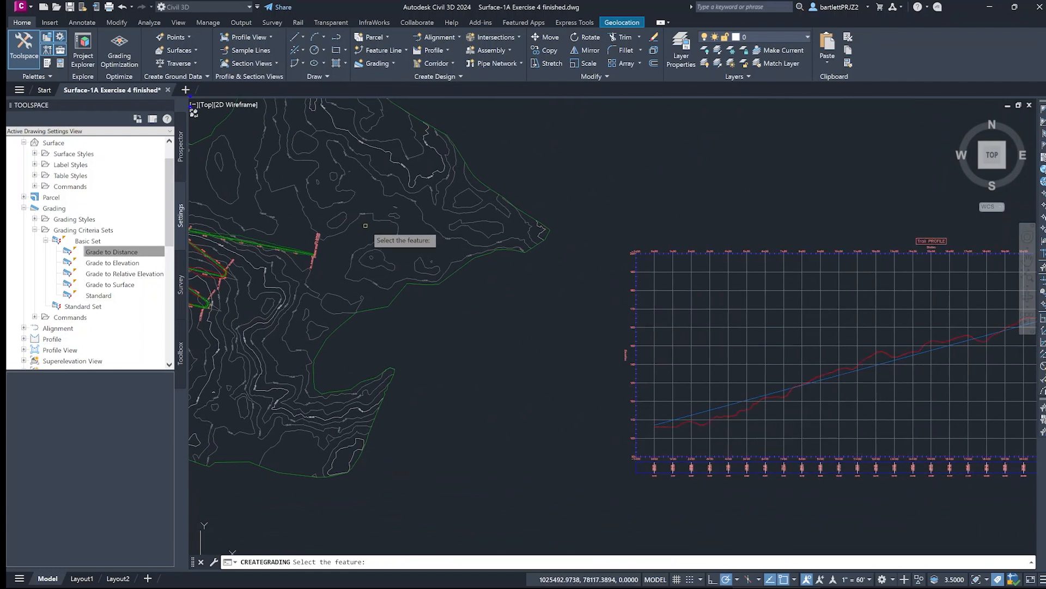
- Examine the Trail profile view, comparing the proposed grade line with the existing ground line along the full trail length
mouse_move(372, 242)
middle_mouse_down()
mouse_move(402, 206)
mouse_move(406, 217)
middle_mouse_up()
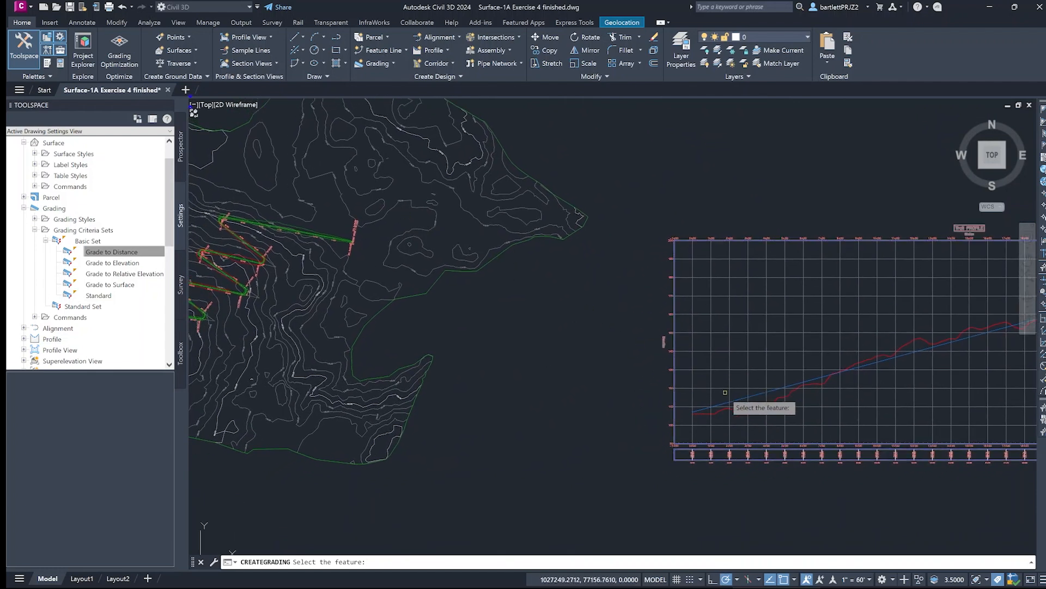
middle_click_drag(826, 328, 613, 337)
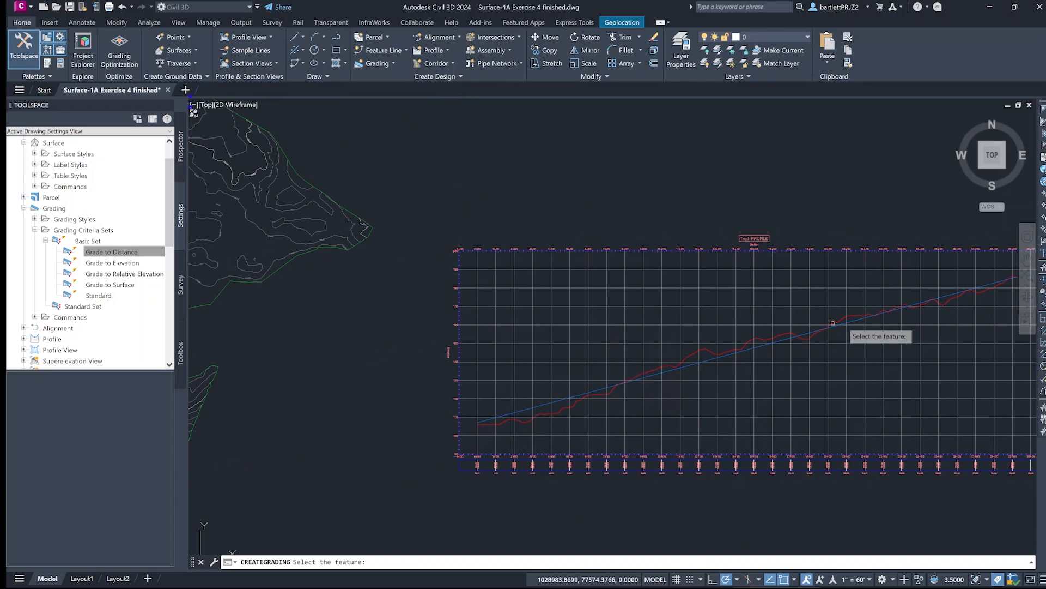
scroll(729, 380, "up", 2)
scroll(729, 380, "down", 3)
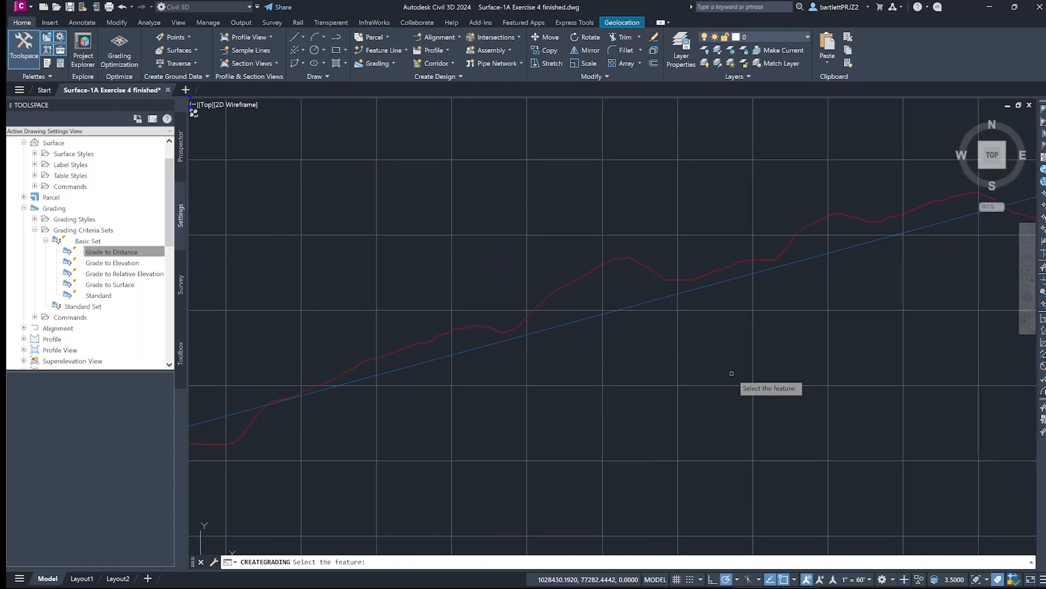
scroll(731, 364, "down", 3)
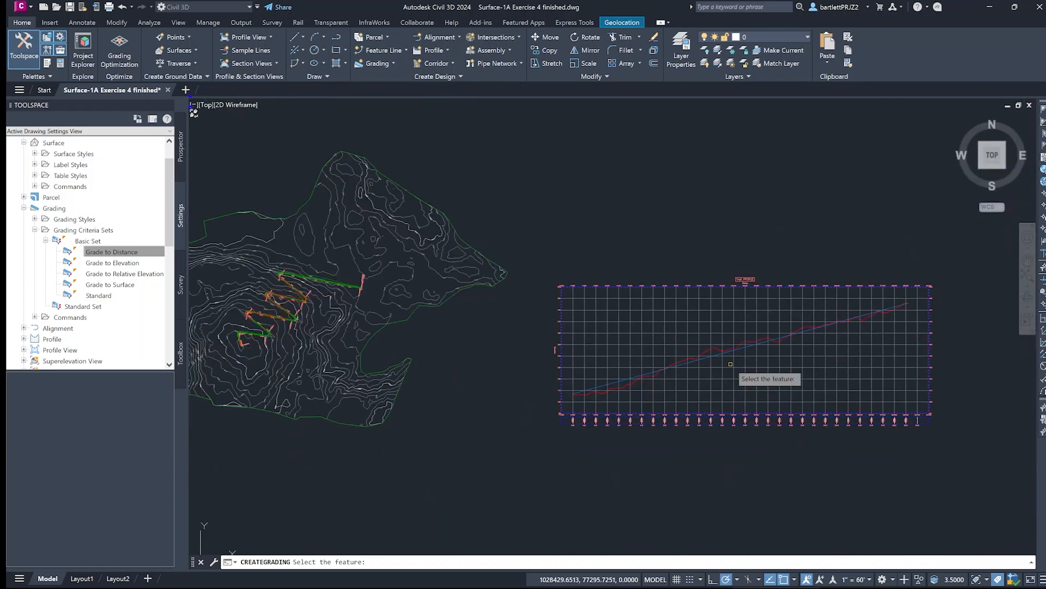
- Examine the daylight lines on both sides of the trail's first straight run from station 0+00, and the overall switchback layout
middle_click_drag(294, 328, 340, 342)
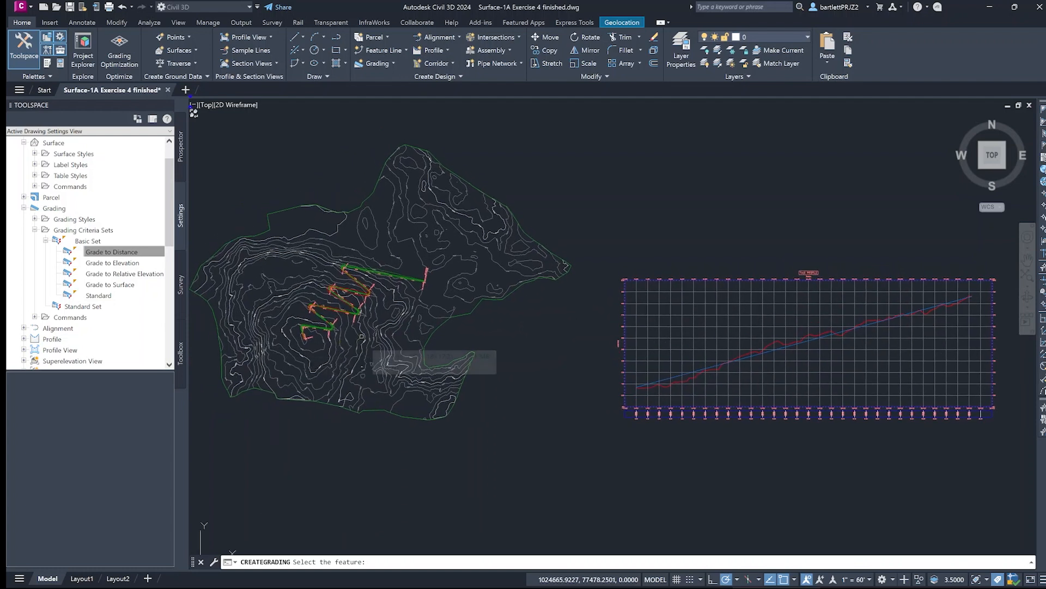
scroll(362, 331, "up", 2)
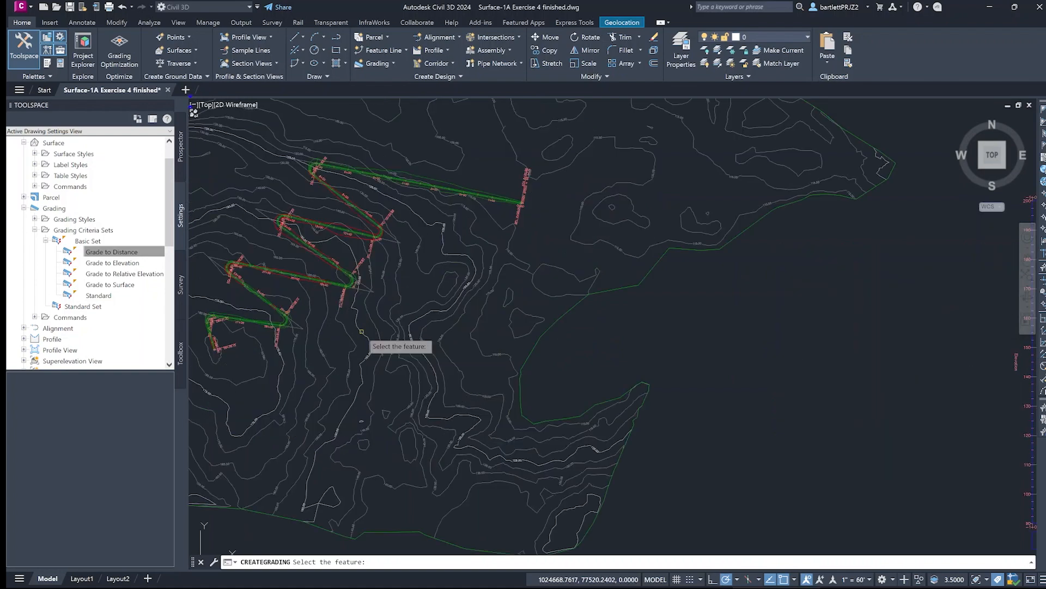
scroll(362, 330, "up", 2)
scroll(514, 317, "up", 1)
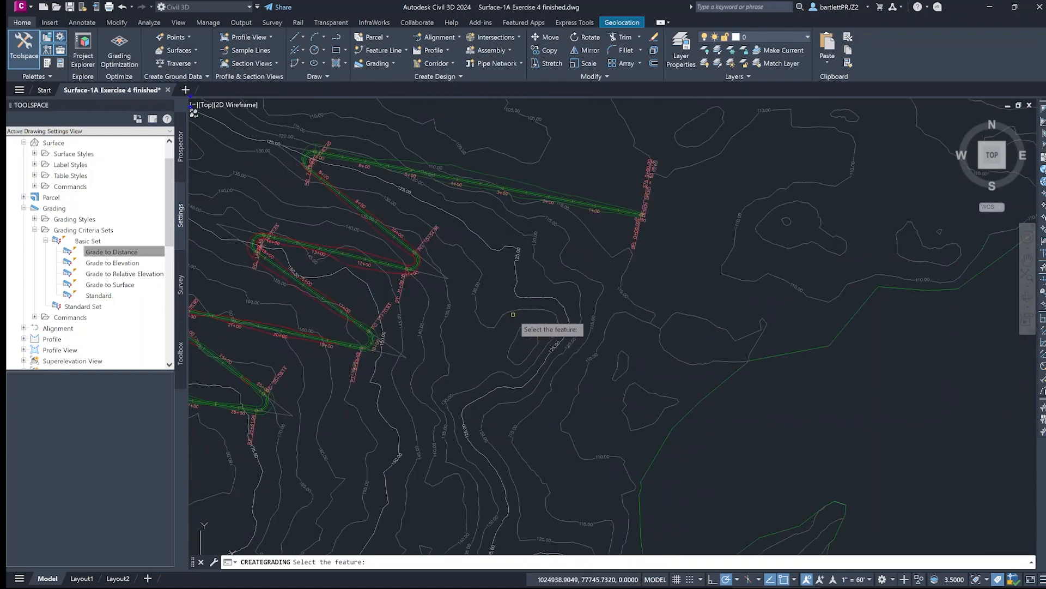
scroll(495, 290, "up", 1)
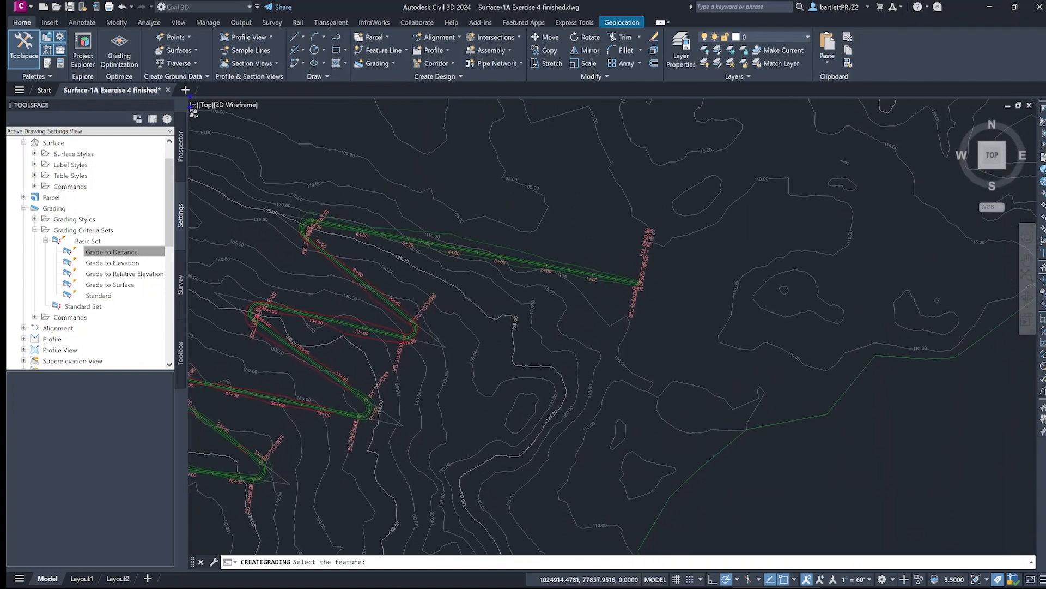
scroll(500, 306, "up", 4)
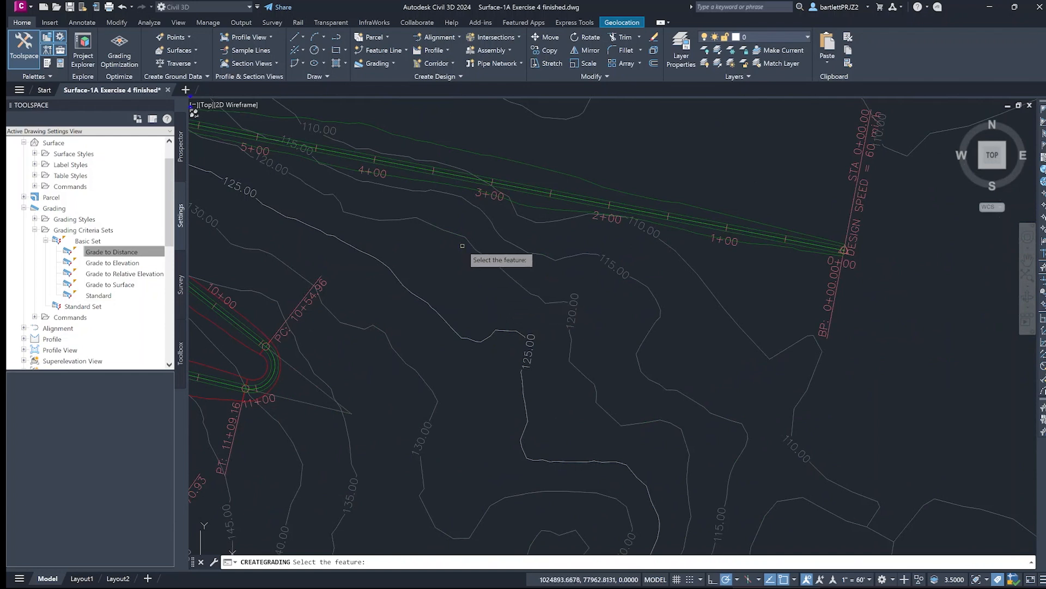
middle_click_drag(466, 245, 465, 342)
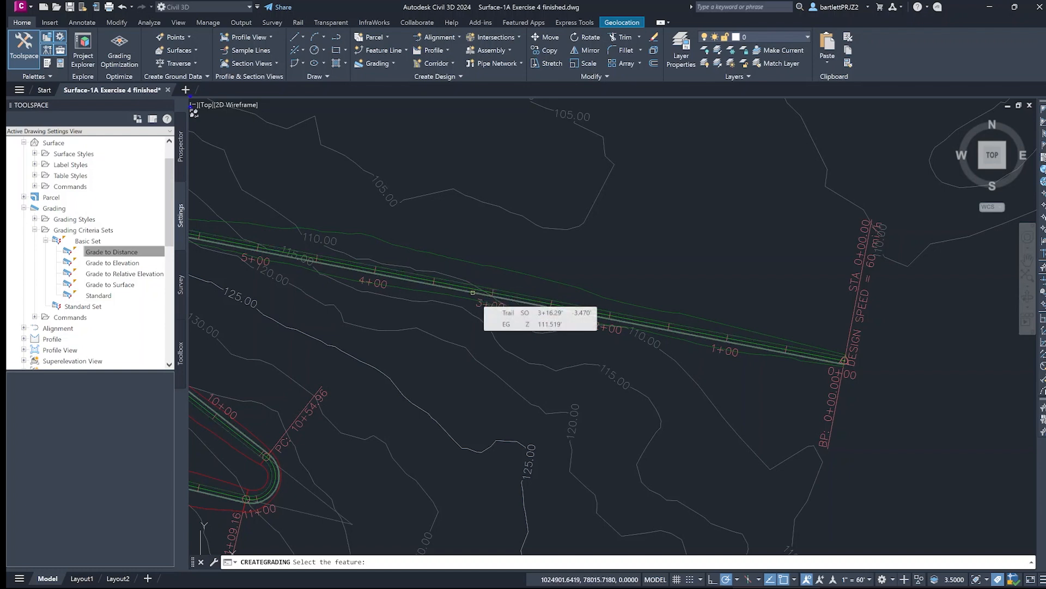
scroll(472, 293, "down", 2)
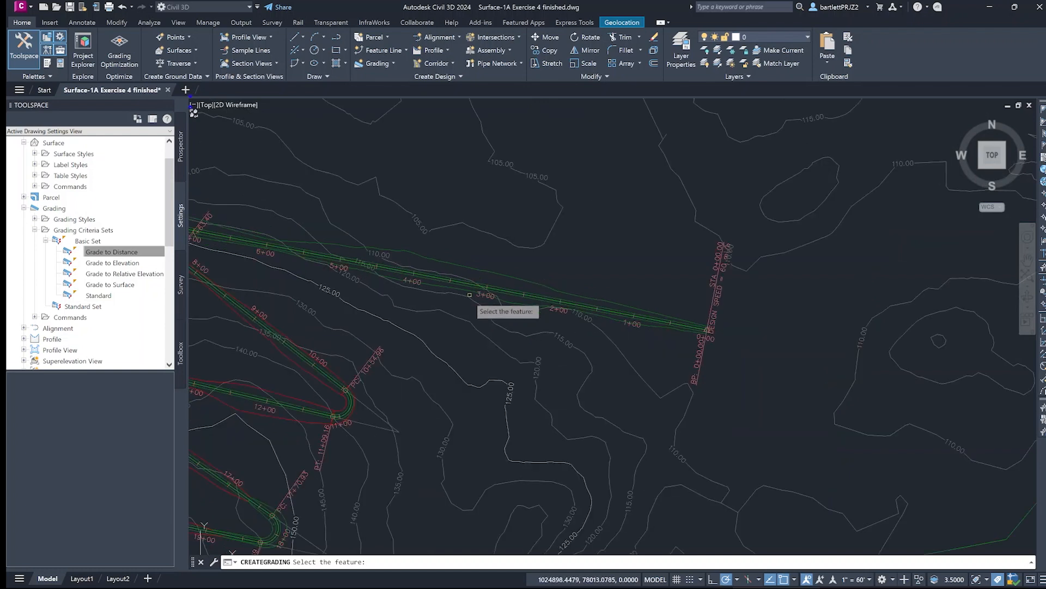
mouse_move(453, 327)
middle_mouse_down()
mouse_move(490, 296)
mouse_move(536, 287)
middle_mouse_up()
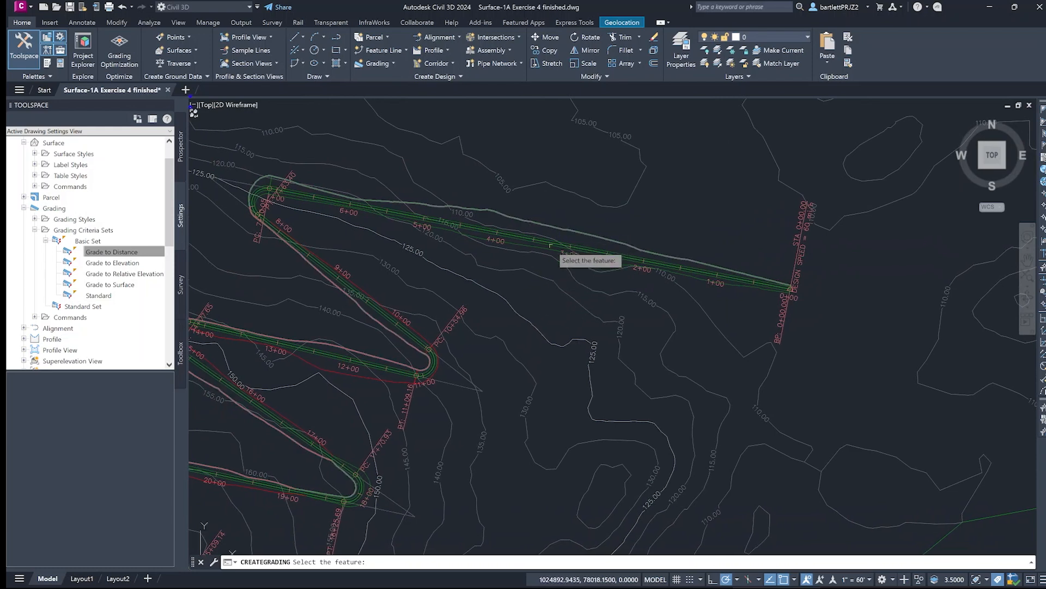
scroll(534, 289, "up", 3)
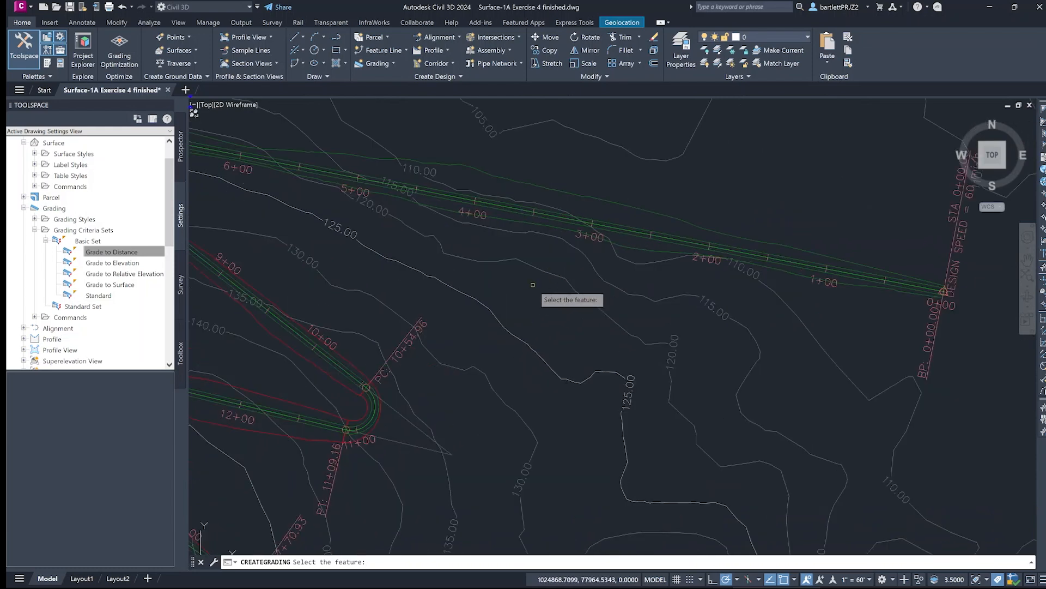
middle_click_drag(536, 283, 491, 398)
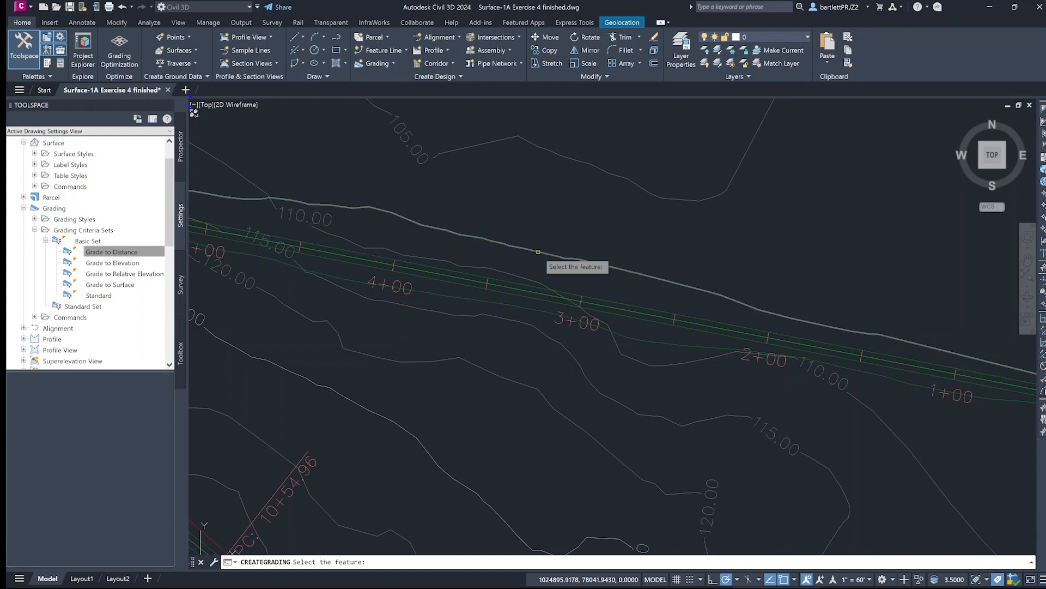
scroll(538, 252, "down", 4)
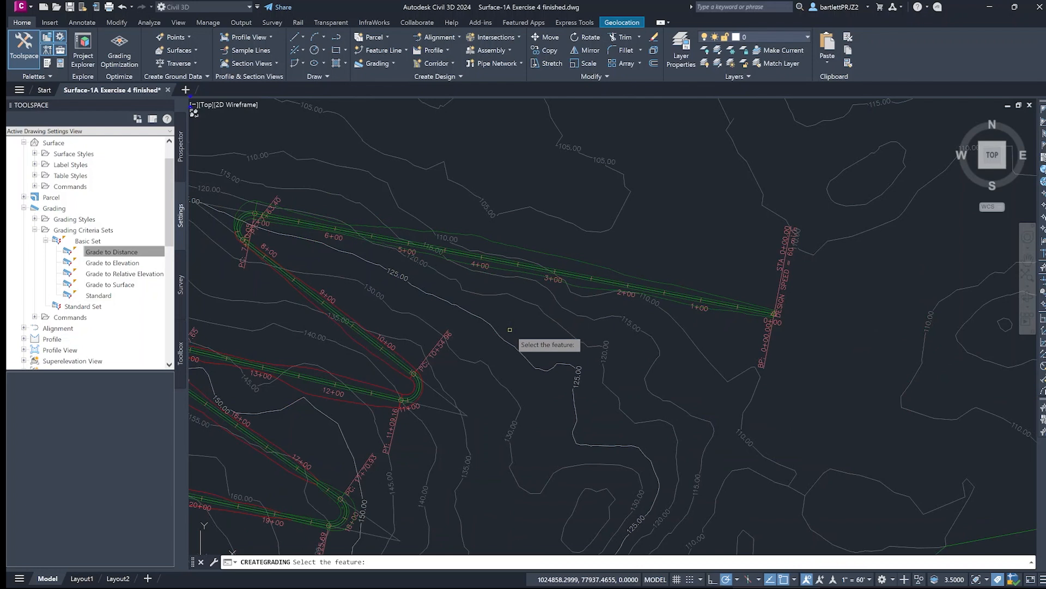
mouse_move(507, 339)
middle_mouse_down()
mouse_move(553, 282)
mouse_move(541, 280)
middle_mouse_up()
scroll(553, 282, "down", 2)
scroll(547, 298, "down", 2)
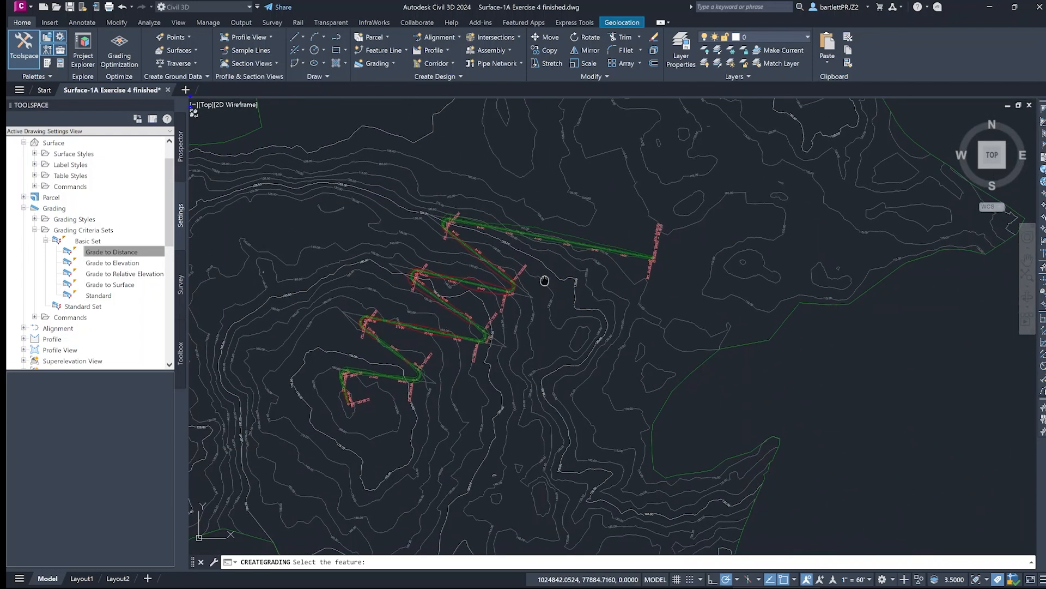